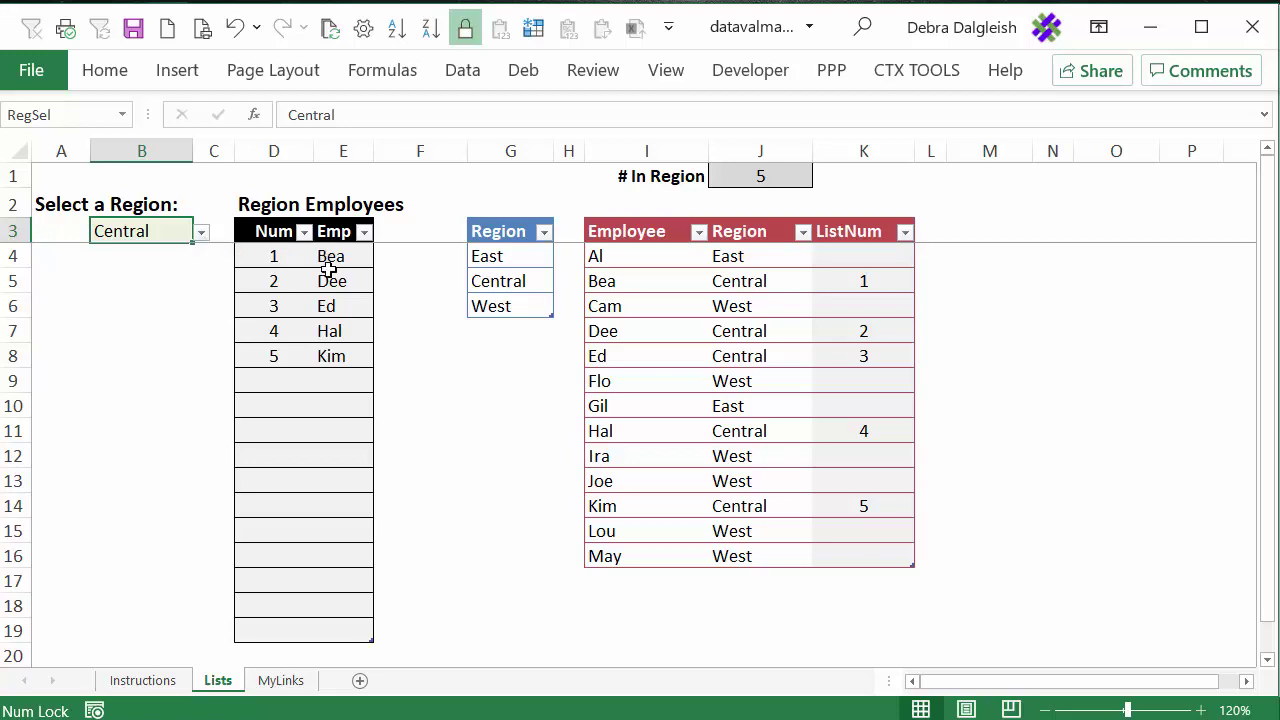
# Step: Choose East as the selected region in cell B3 and review the other regions offered in its drop-down list
pyautogui.click(201, 233)
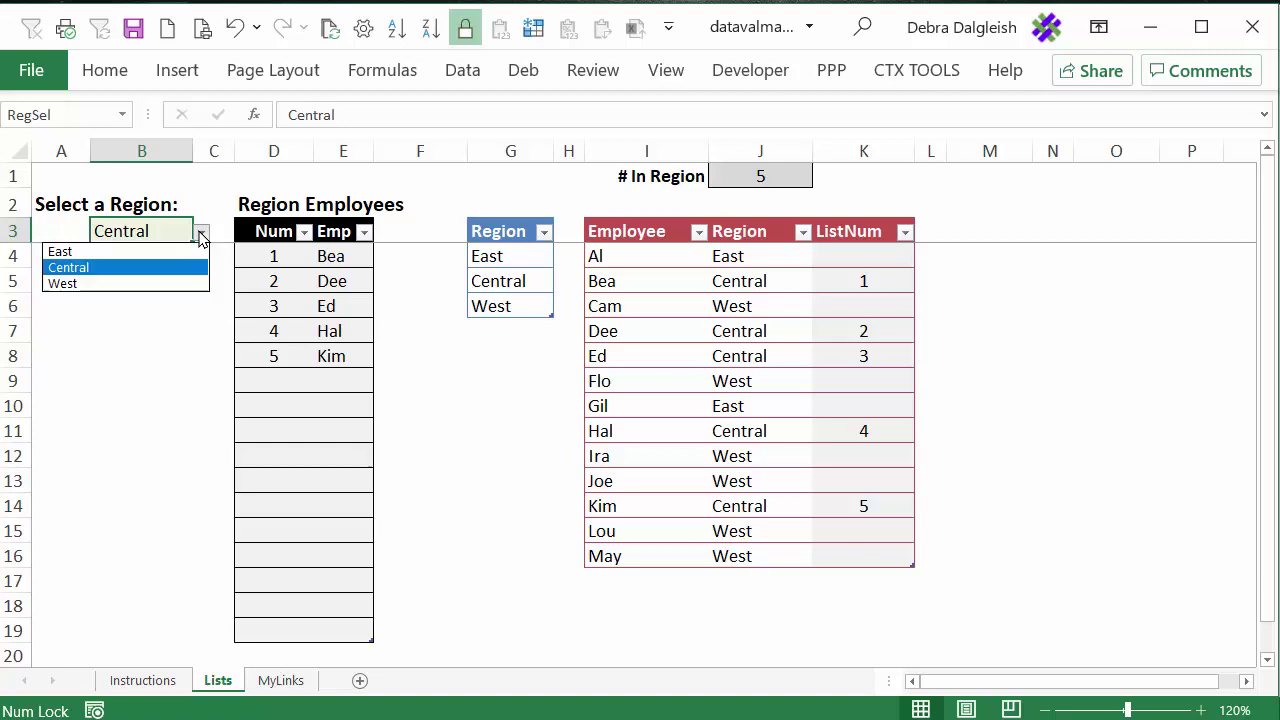
pyautogui.click(145, 256)
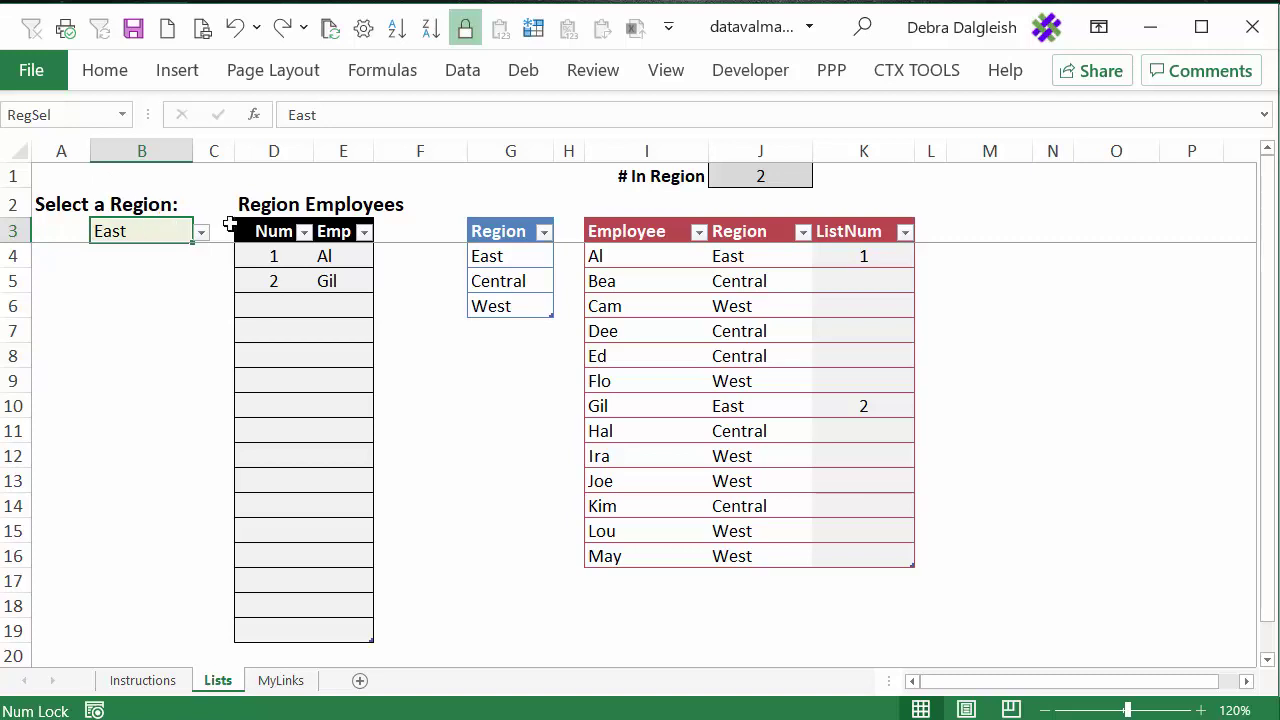
pyautogui.click(201, 233)
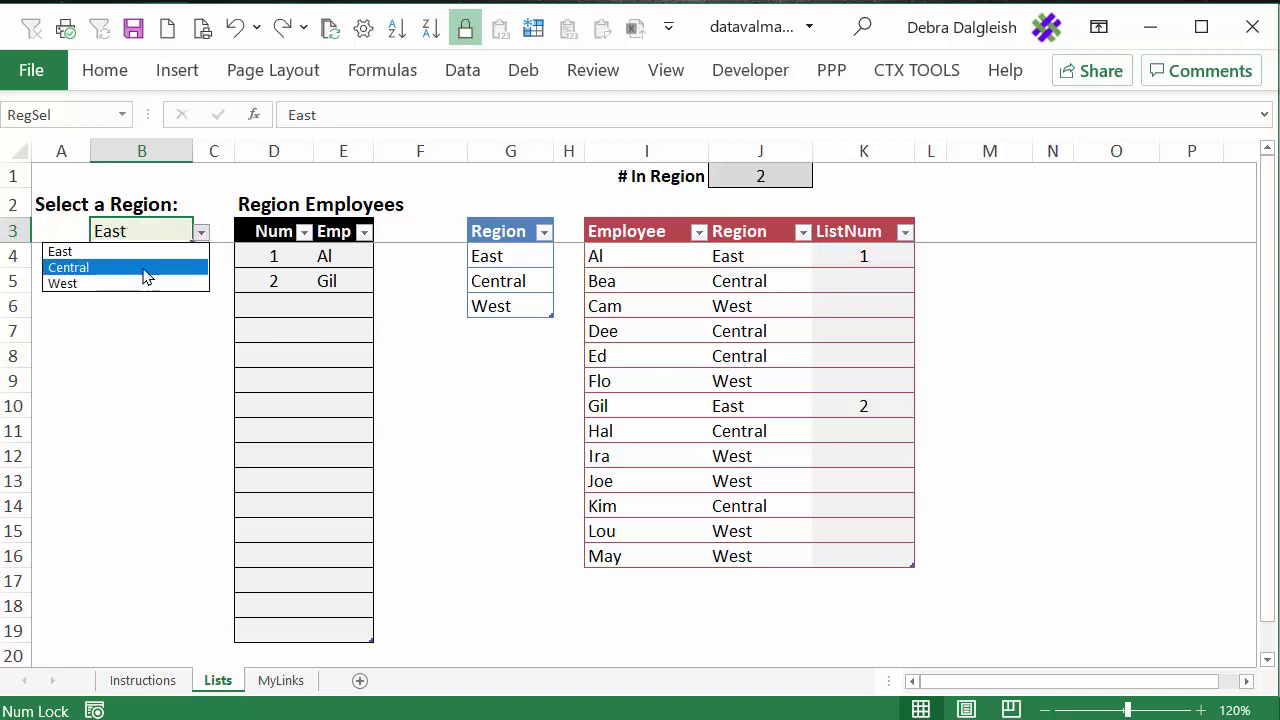
pyautogui.press('Escape')
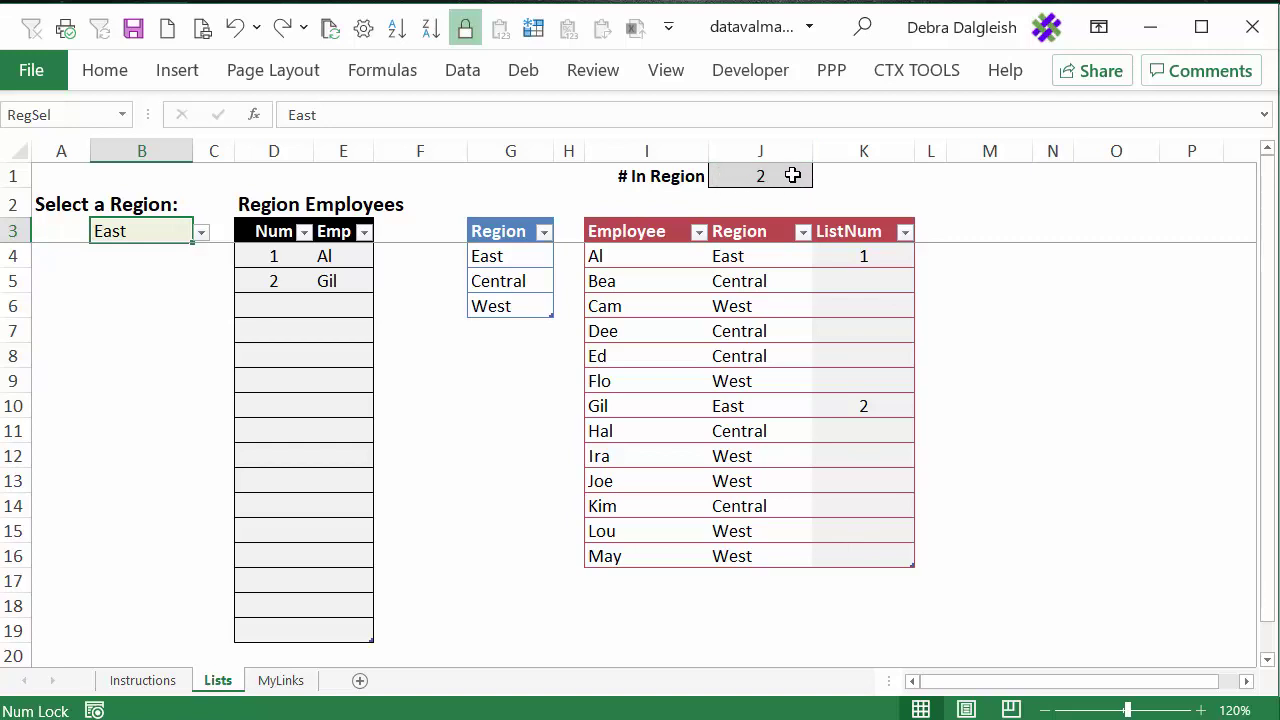
pyautogui.click(203, 240)
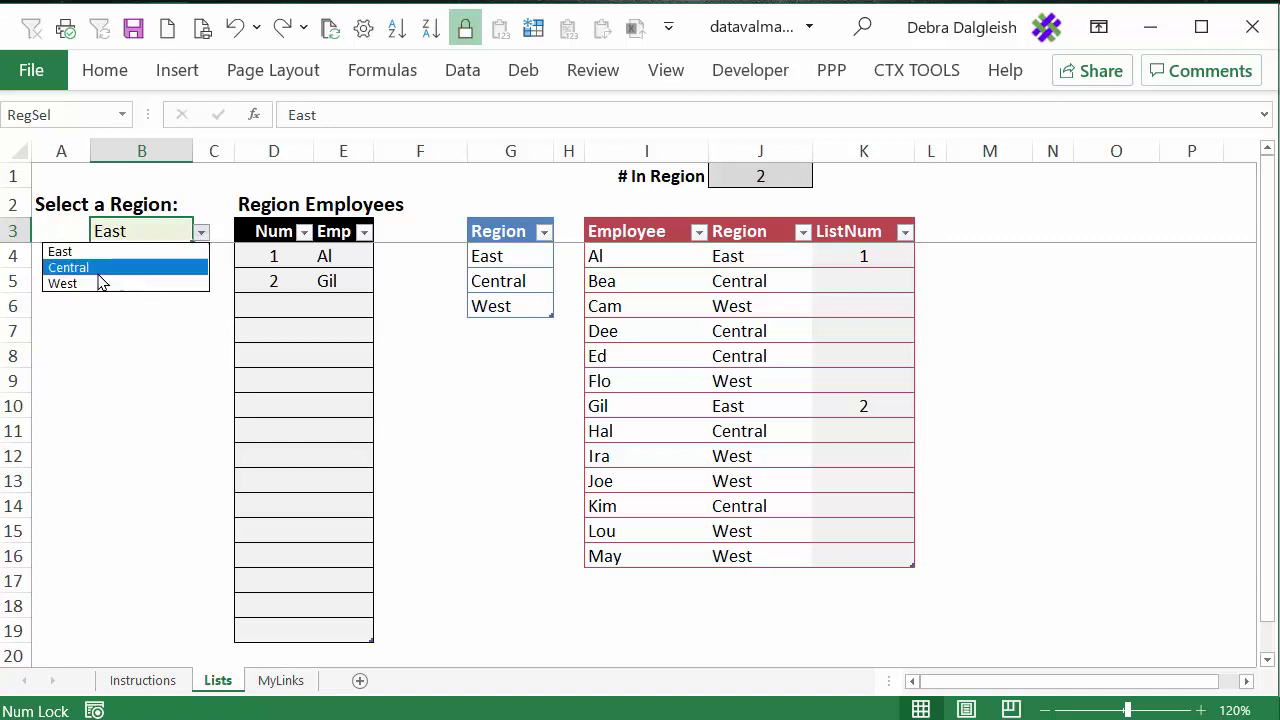
pyautogui.press('Escape')
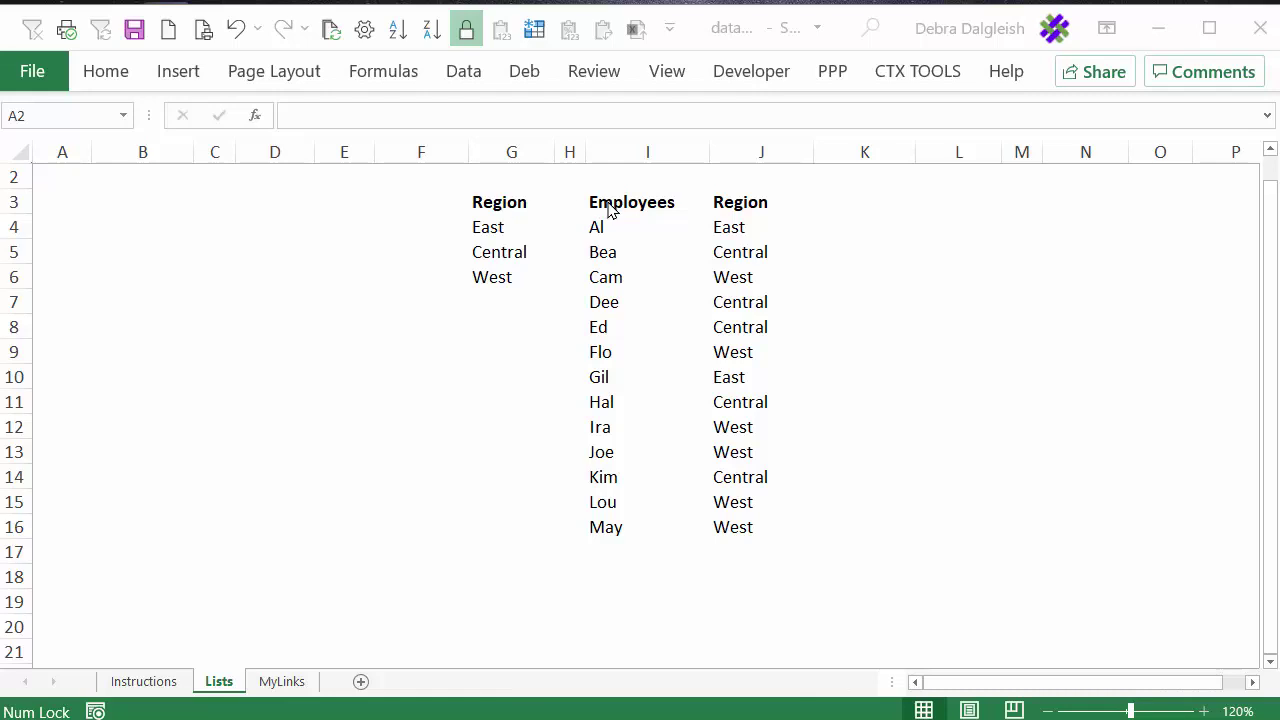
# Step: Format the Region list in G3:G6 as a table with headers, using the blue Light style with a solid header row
pyautogui.click(492, 226)
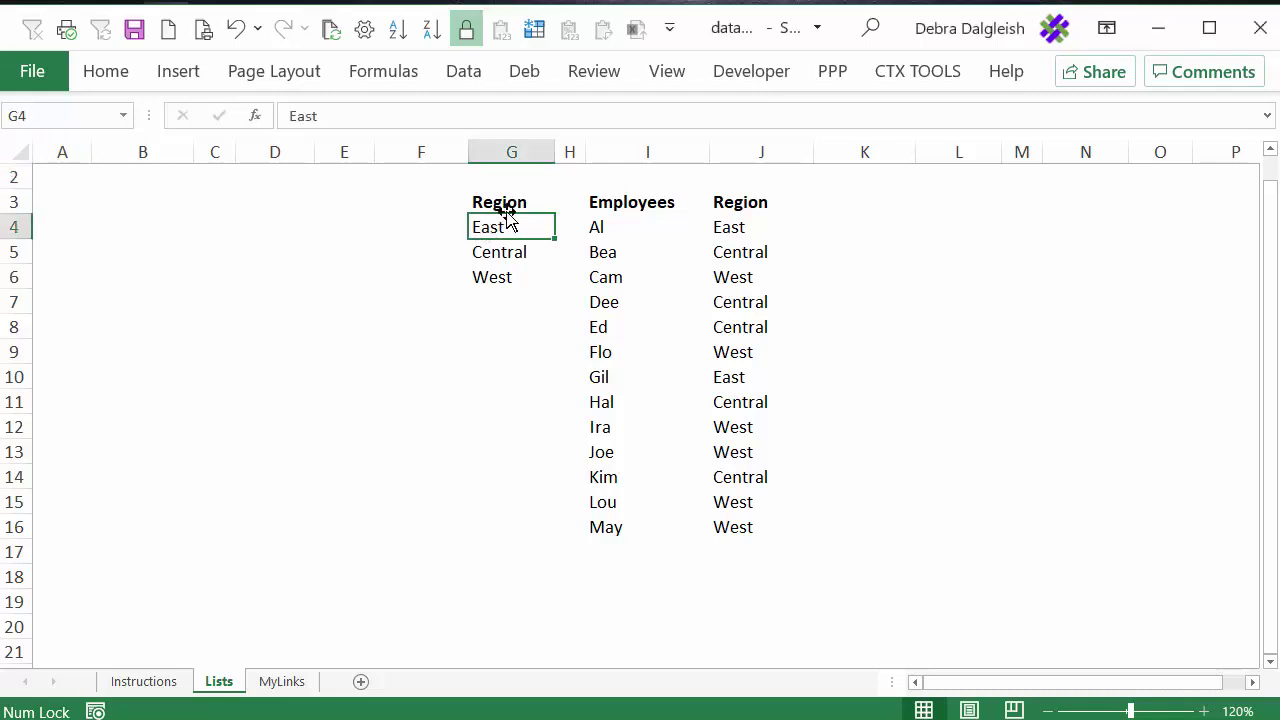
pyautogui.click(99, 72)
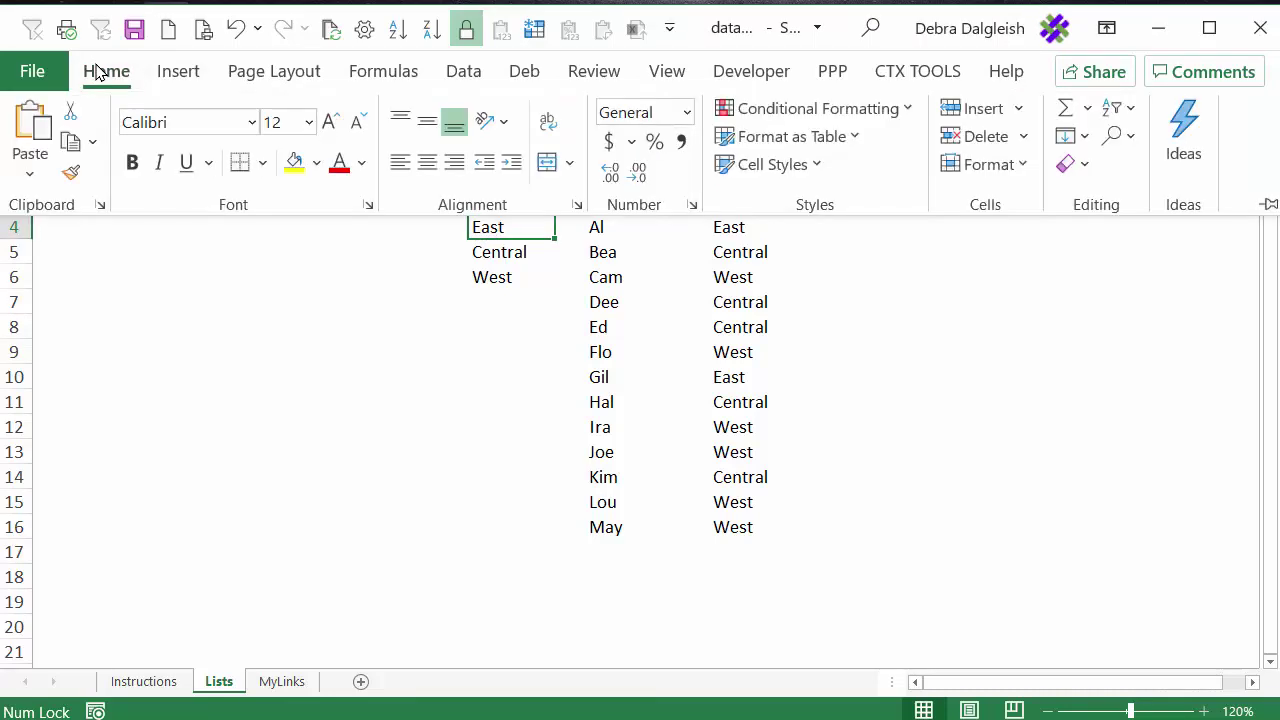
pyautogui.click(790, 140)
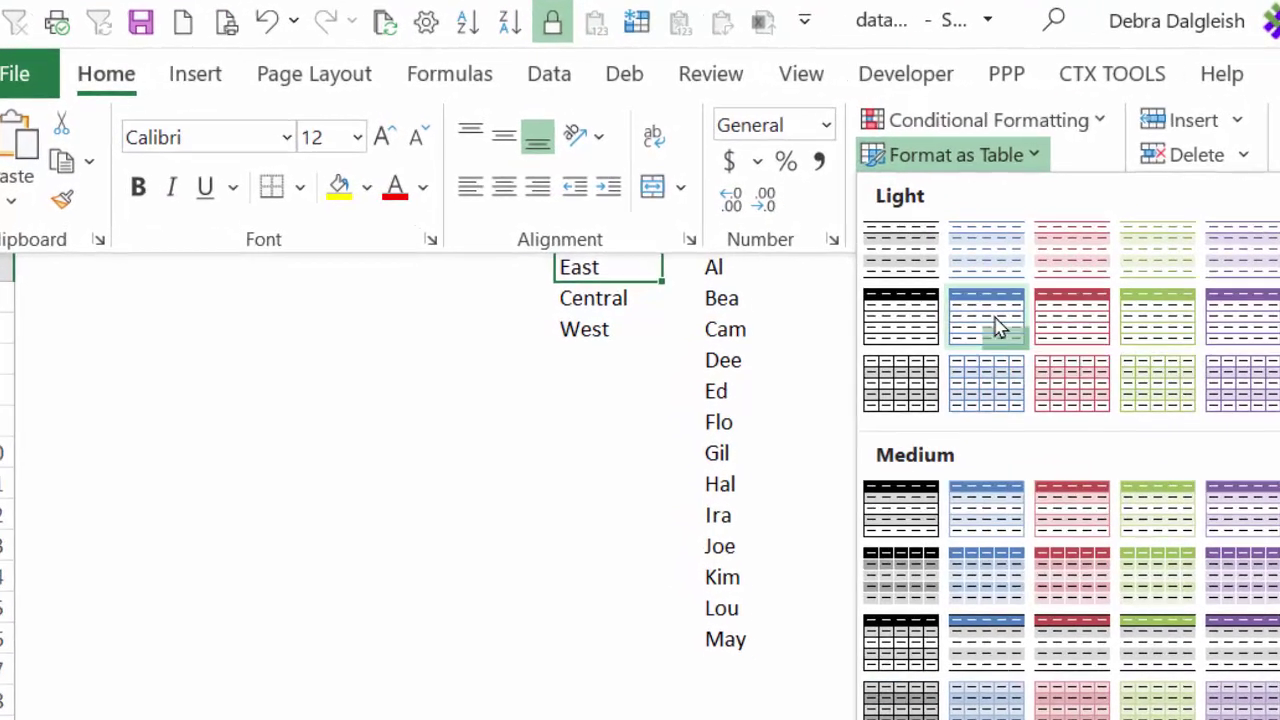
pyautogui.click(823, 272)
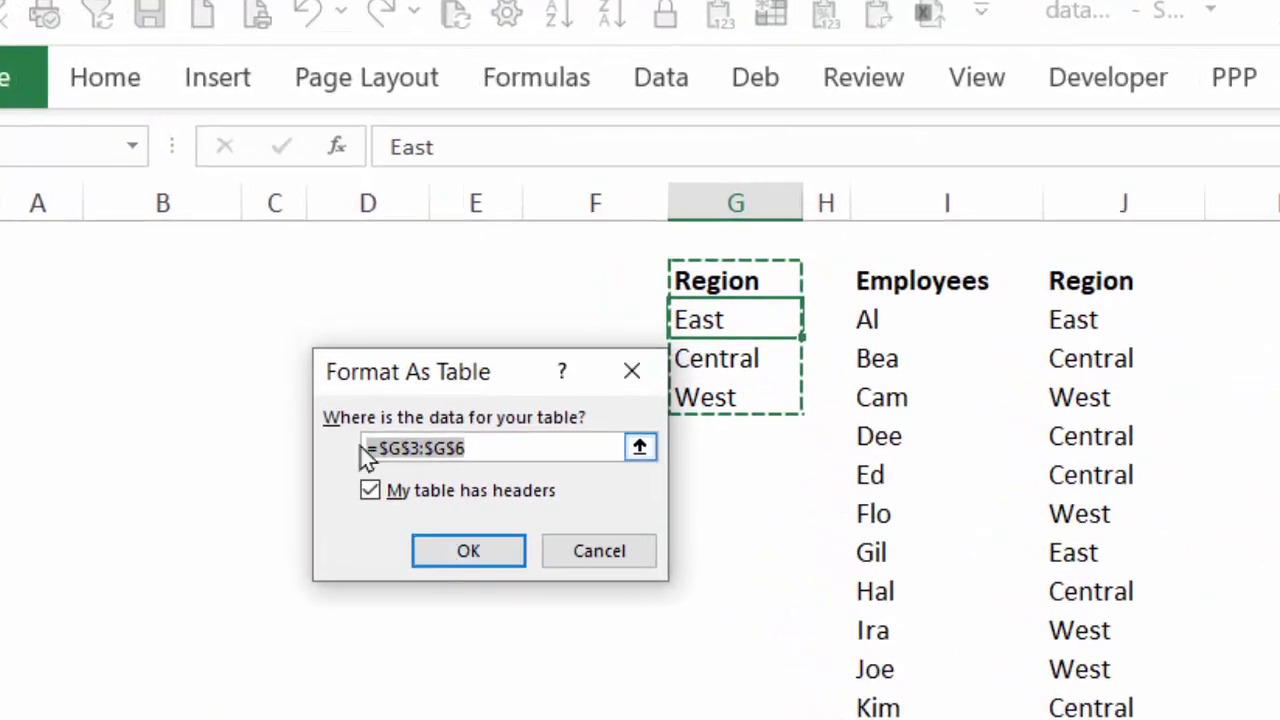
pyautogui.click(486, 451)
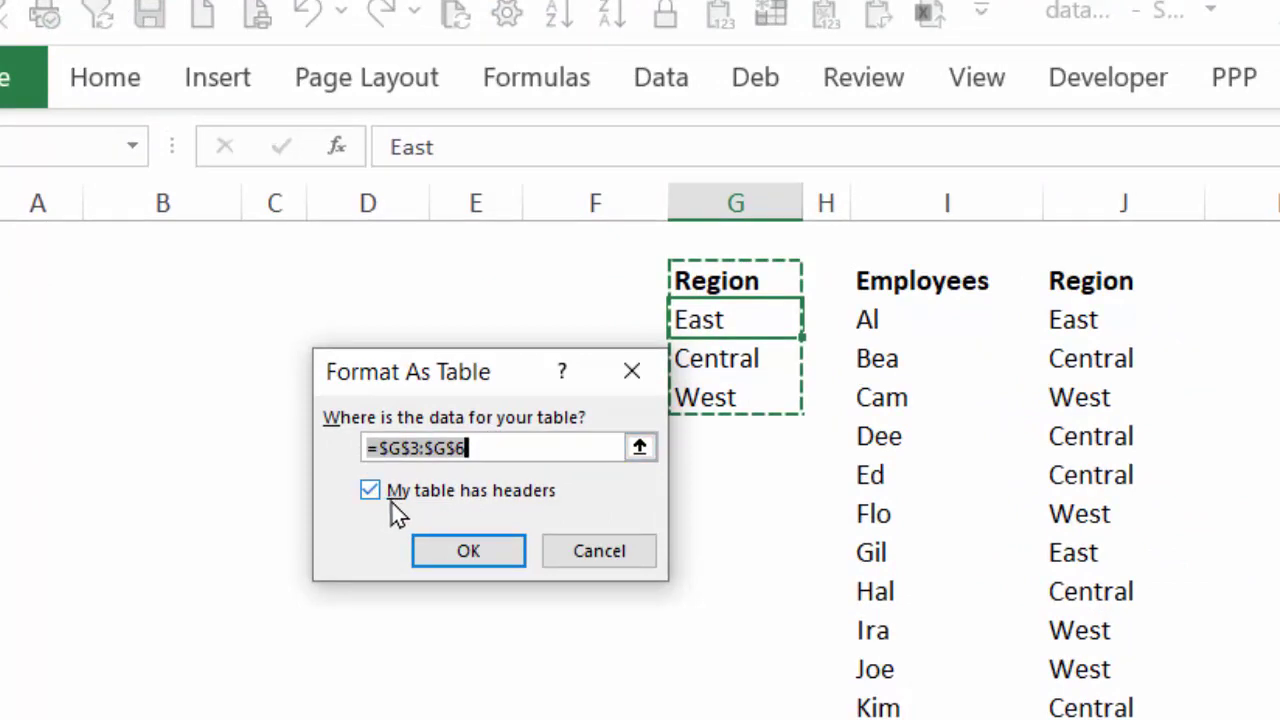
pyautogui.click(463, 553)
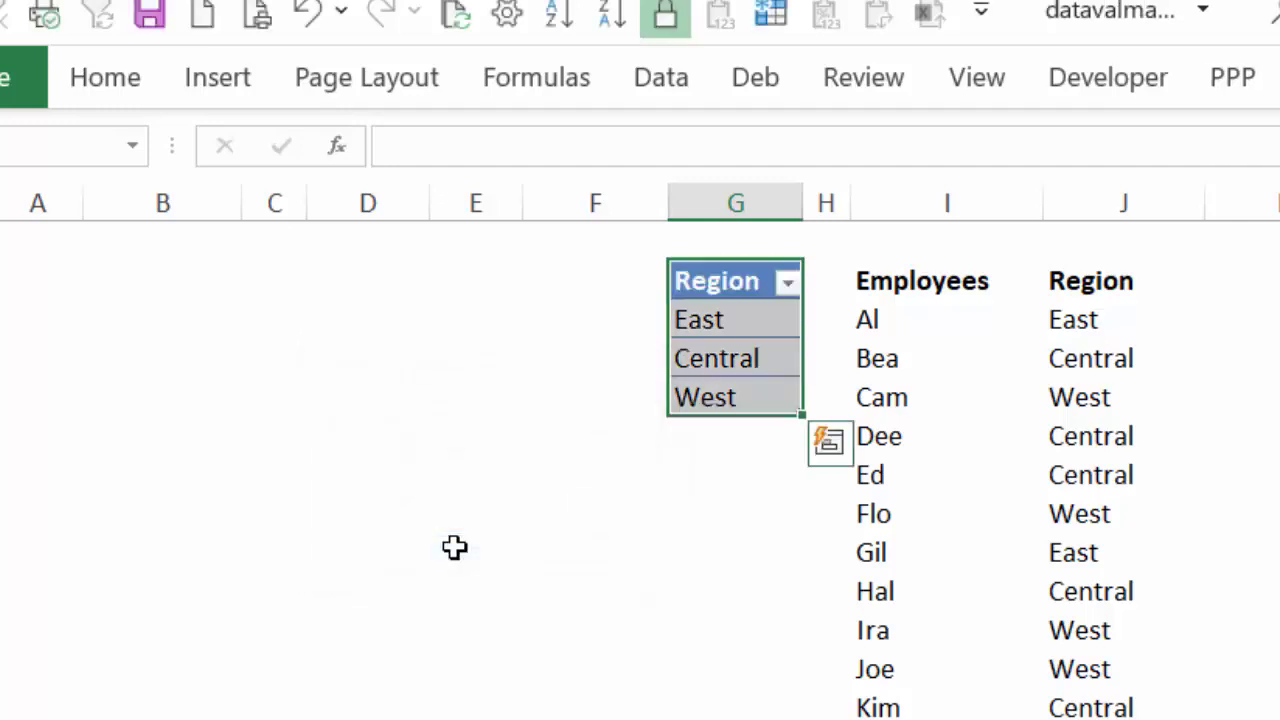
# Step: Format the Employees and Region data in I3:J16 as a table with headers, using the red Light style with a solid header row
pyautogui.click(915, 318)
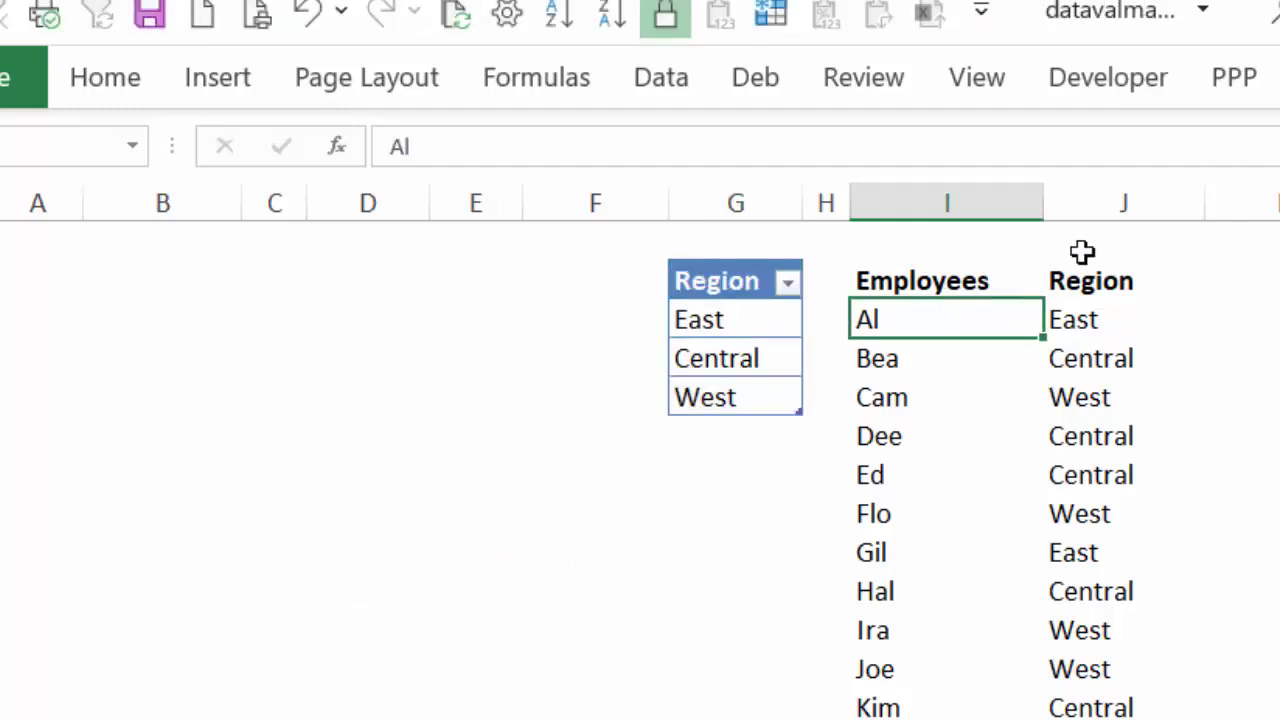
pyautogui.click(108, 78)
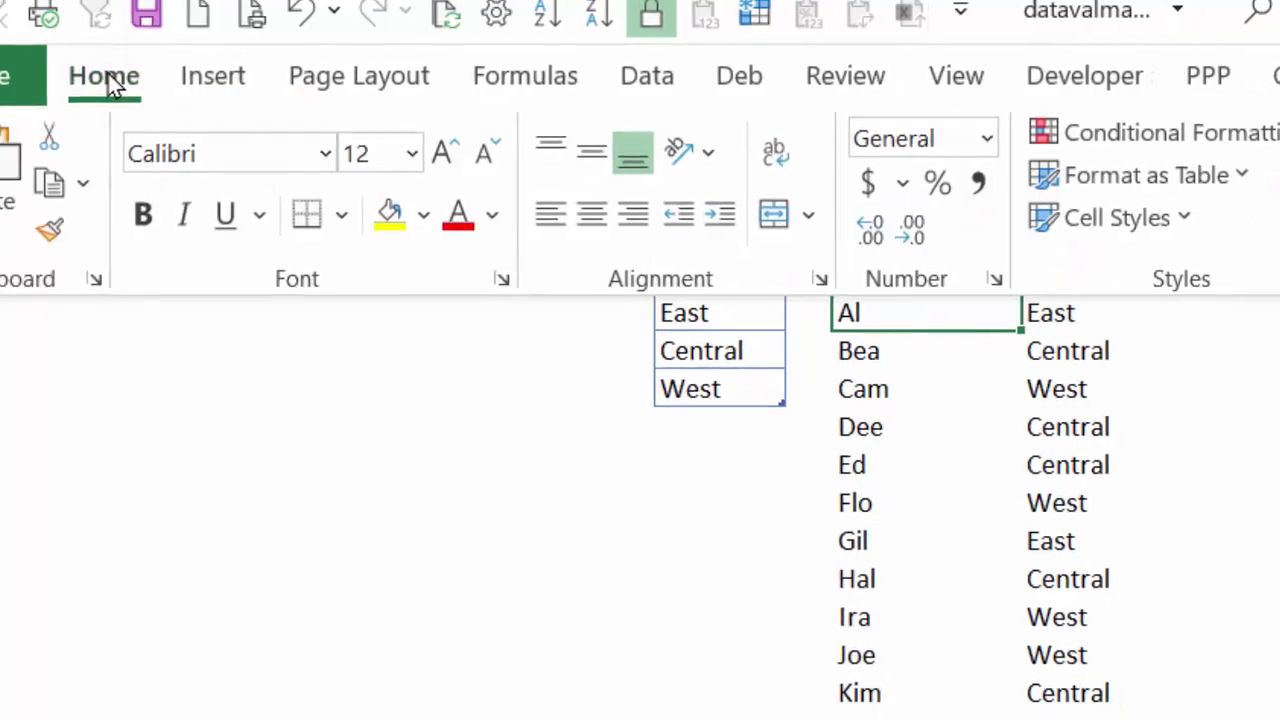
pyautogui.click(1157, 177)
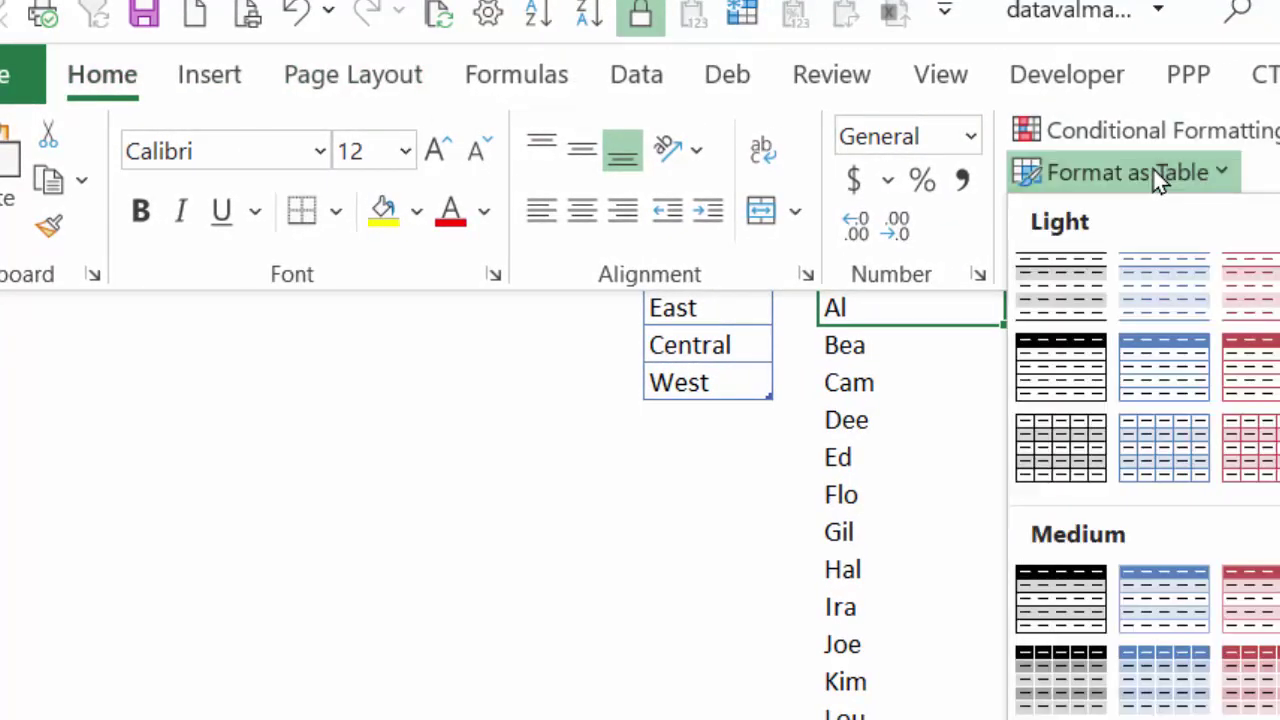
pyautogui.click(1260, 362)
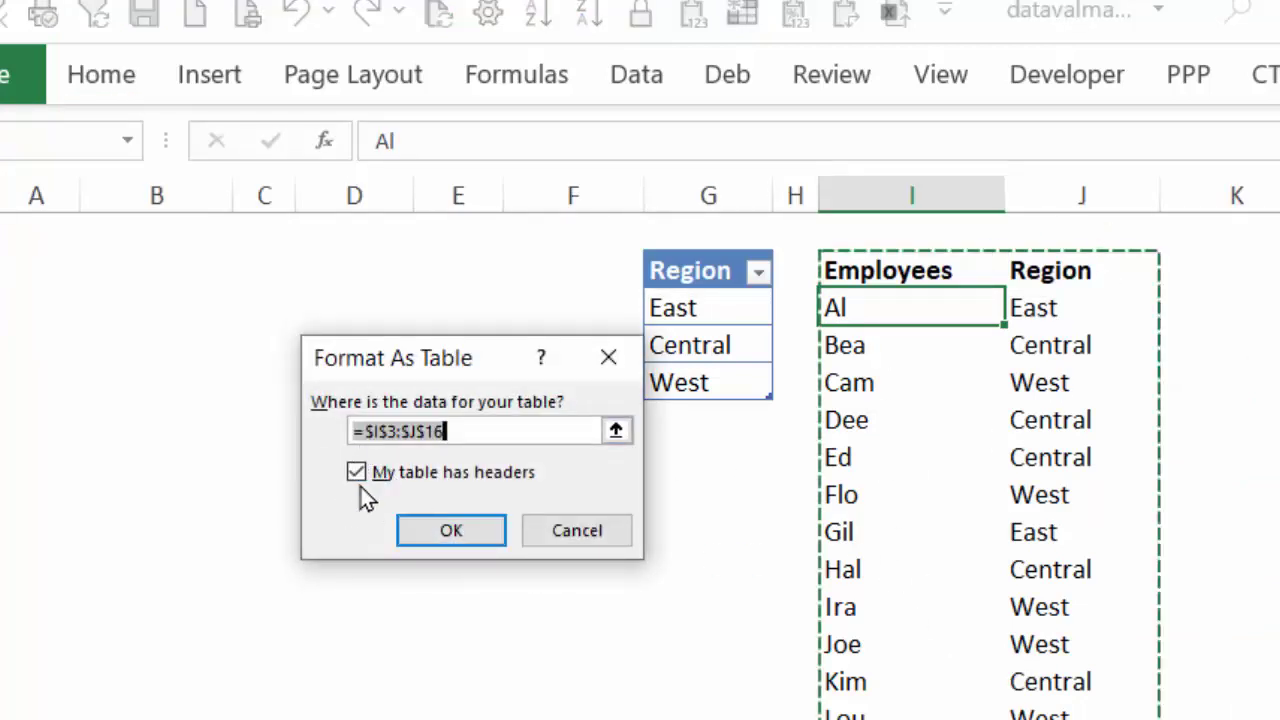
pyautogui.click(460, 538)
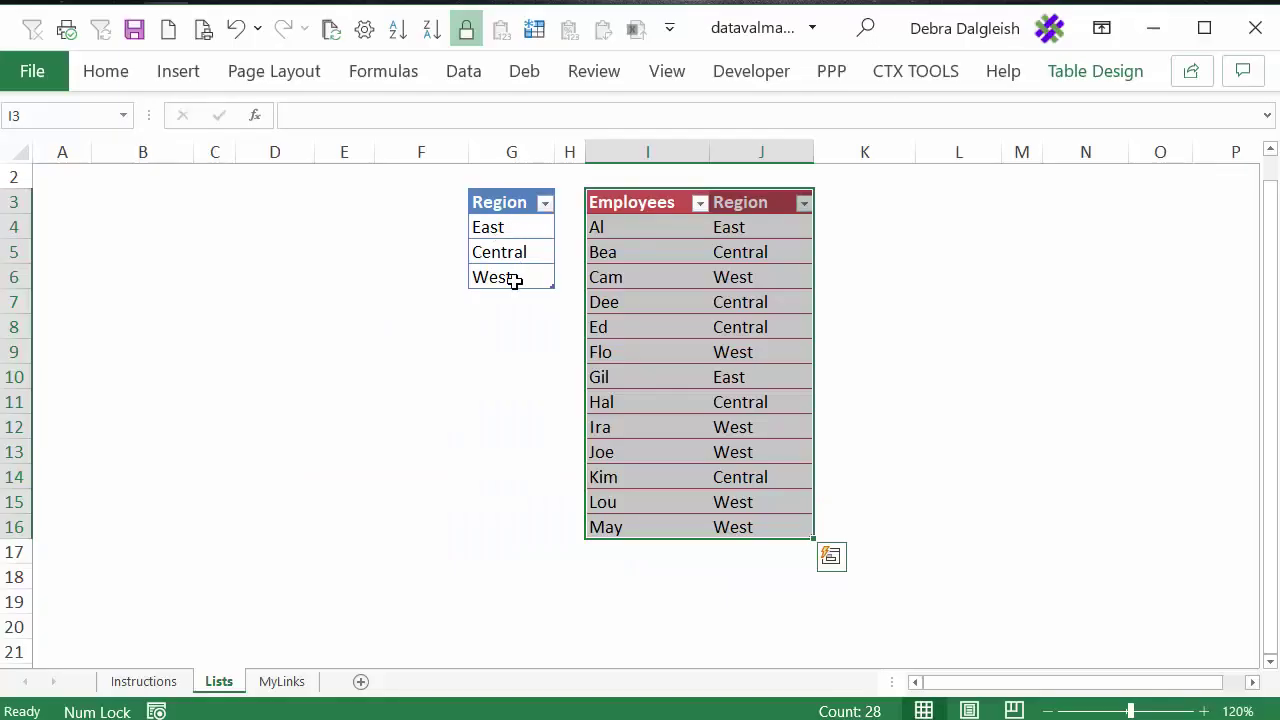
# Step: Rename the blue Region table as tblReg
pyautogui.click(497, 202)
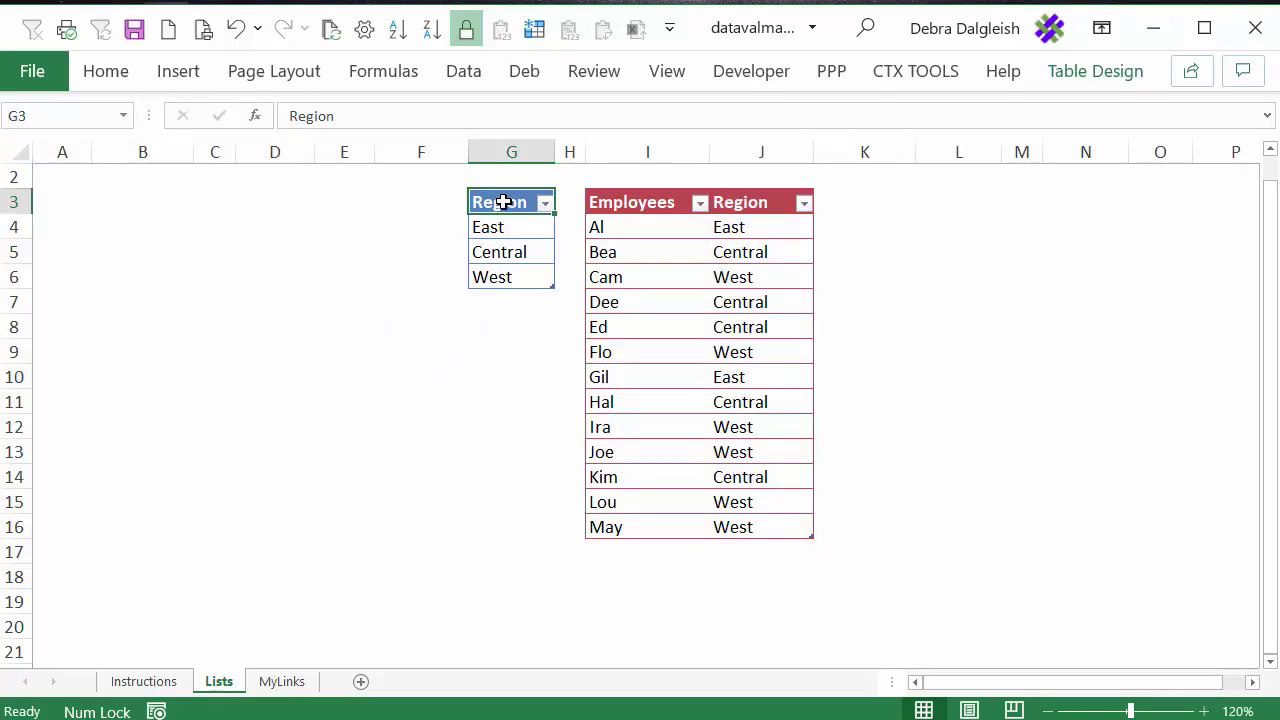
pyautogui.click(1080, 80)
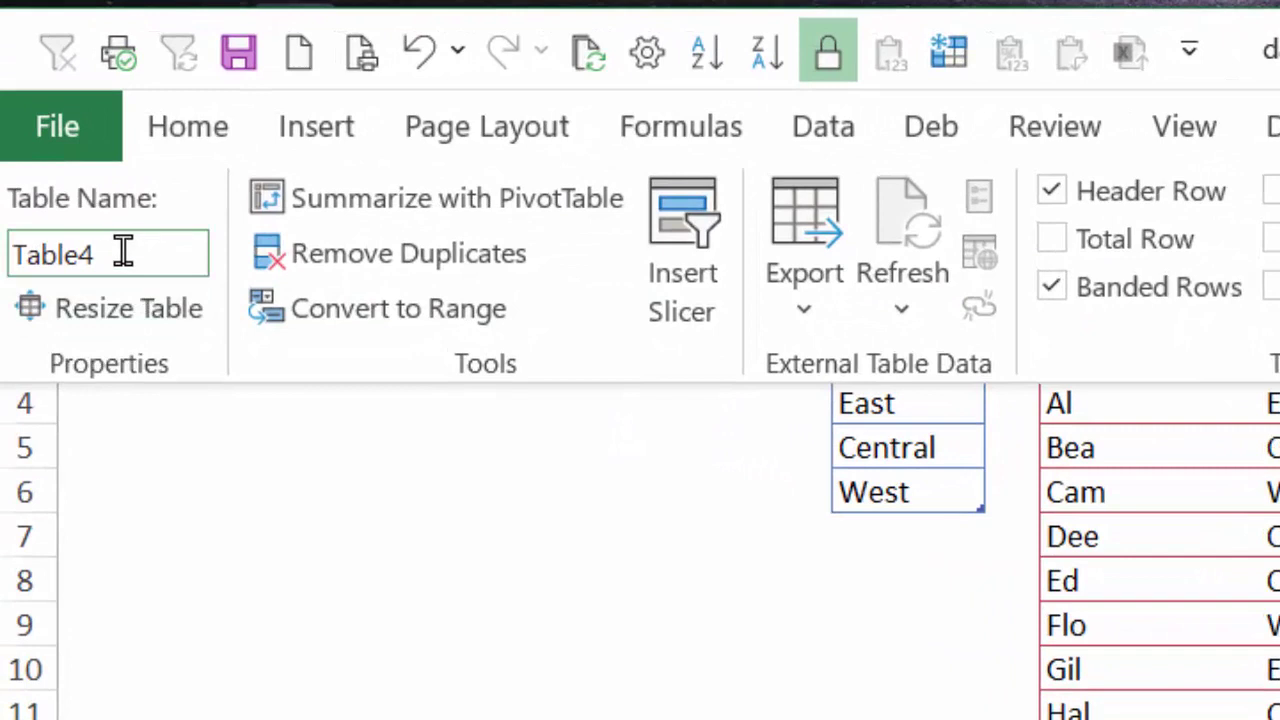
pyautogui.click(130, 253)
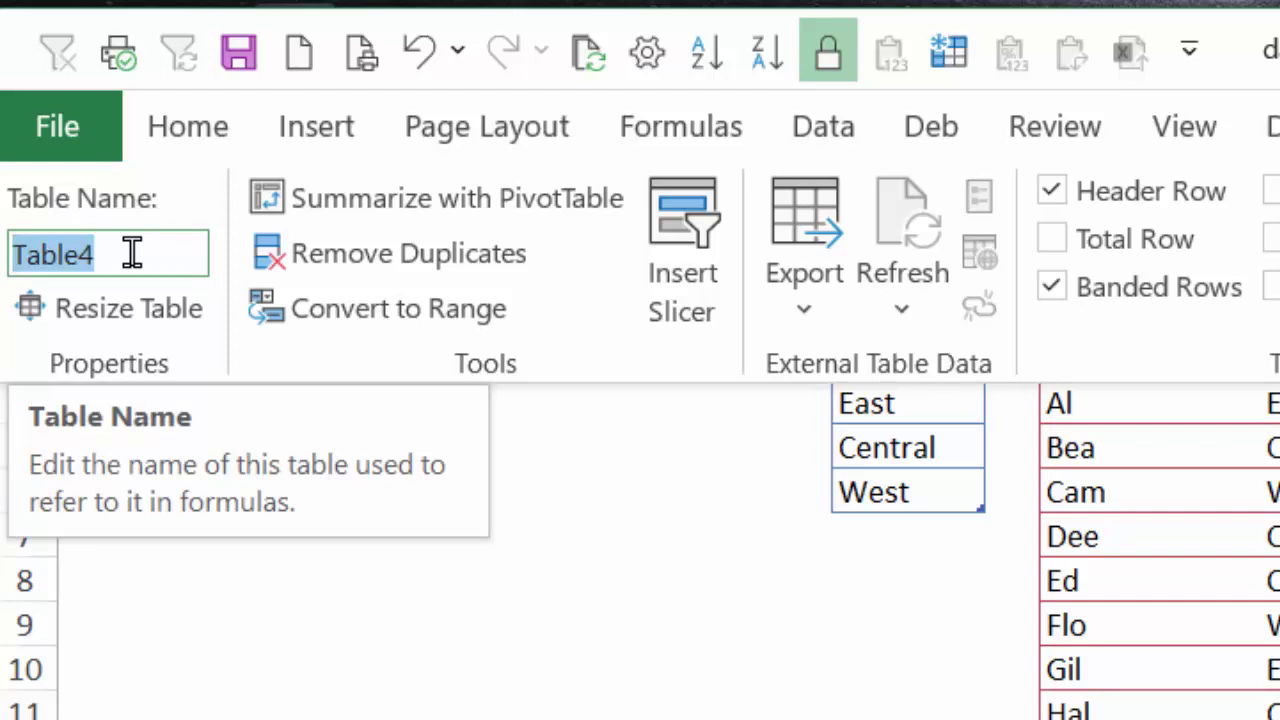
pyautogui.write('tbl')
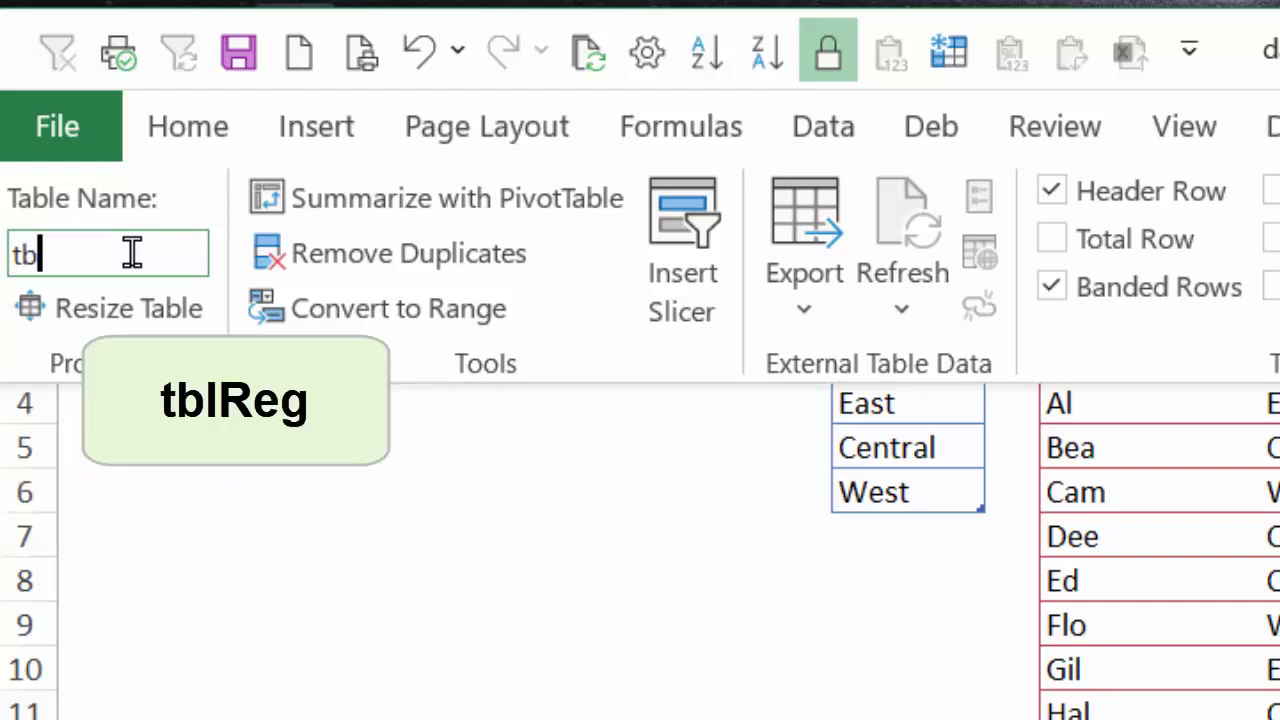
pyautogui.write('Reg')
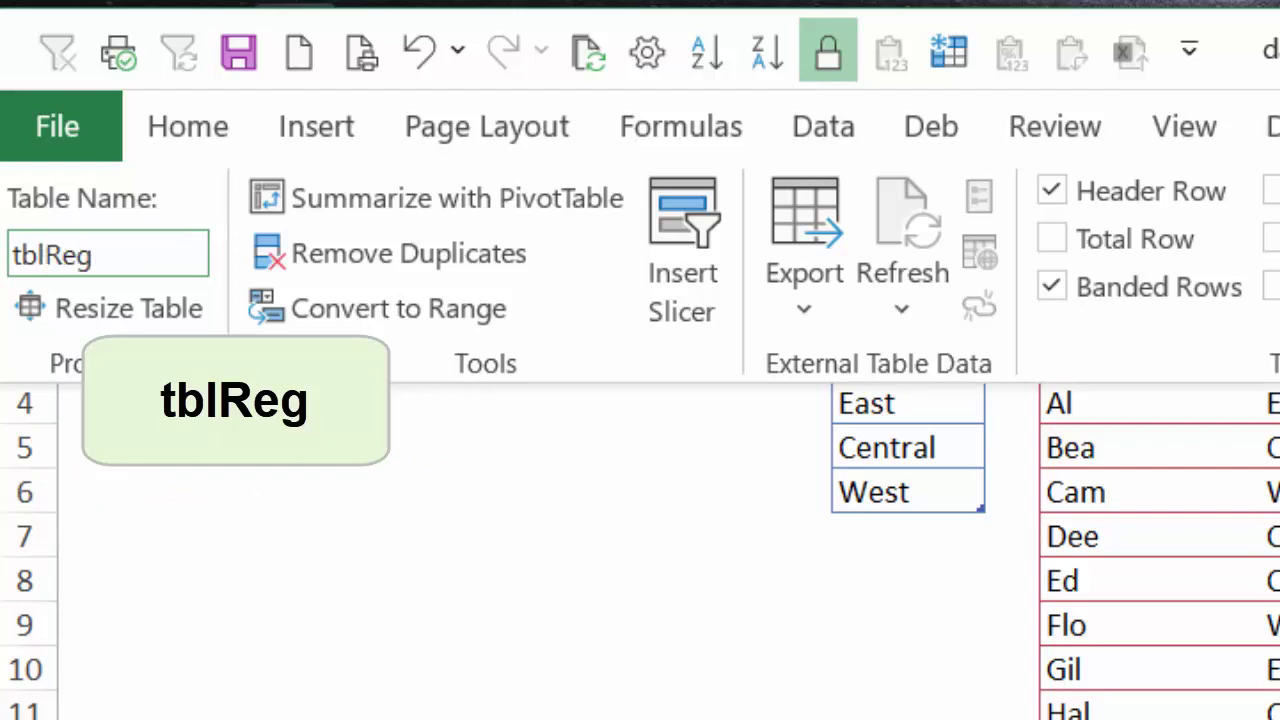
pyautogui.press('Return')
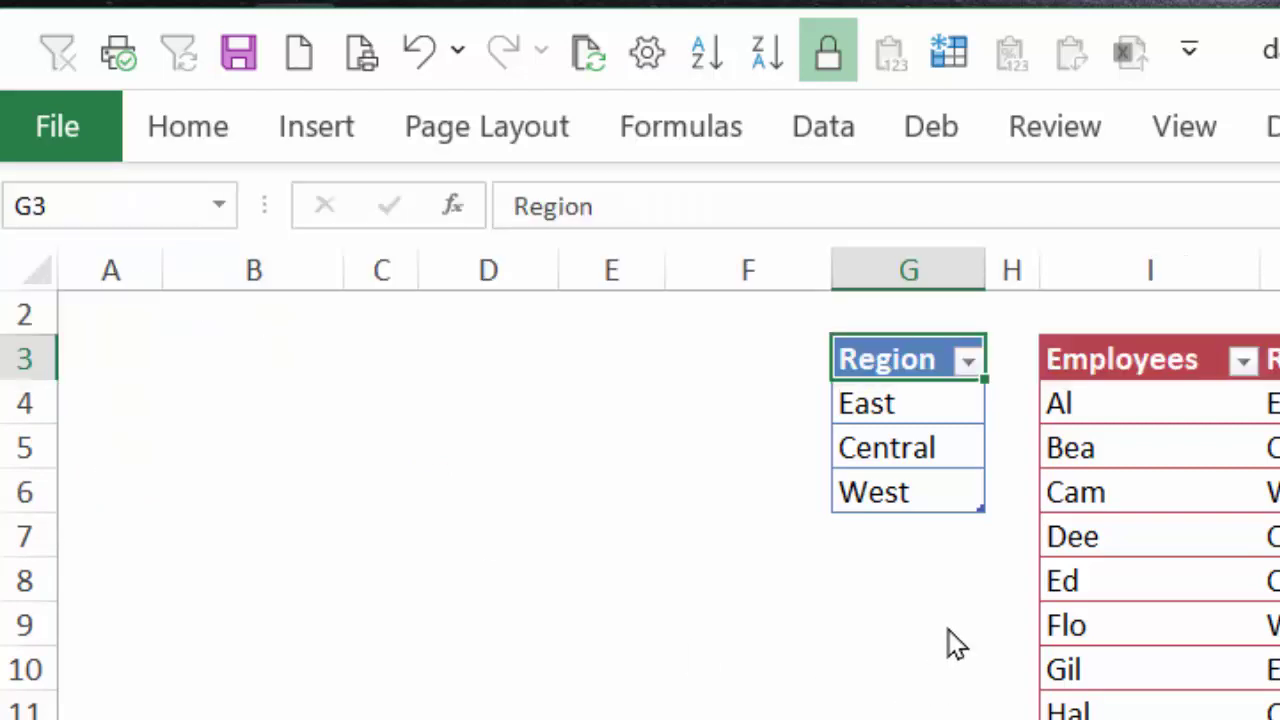
# Step: Rename the red Employees table as tblEmp
pyautogui.click(1130, 360)
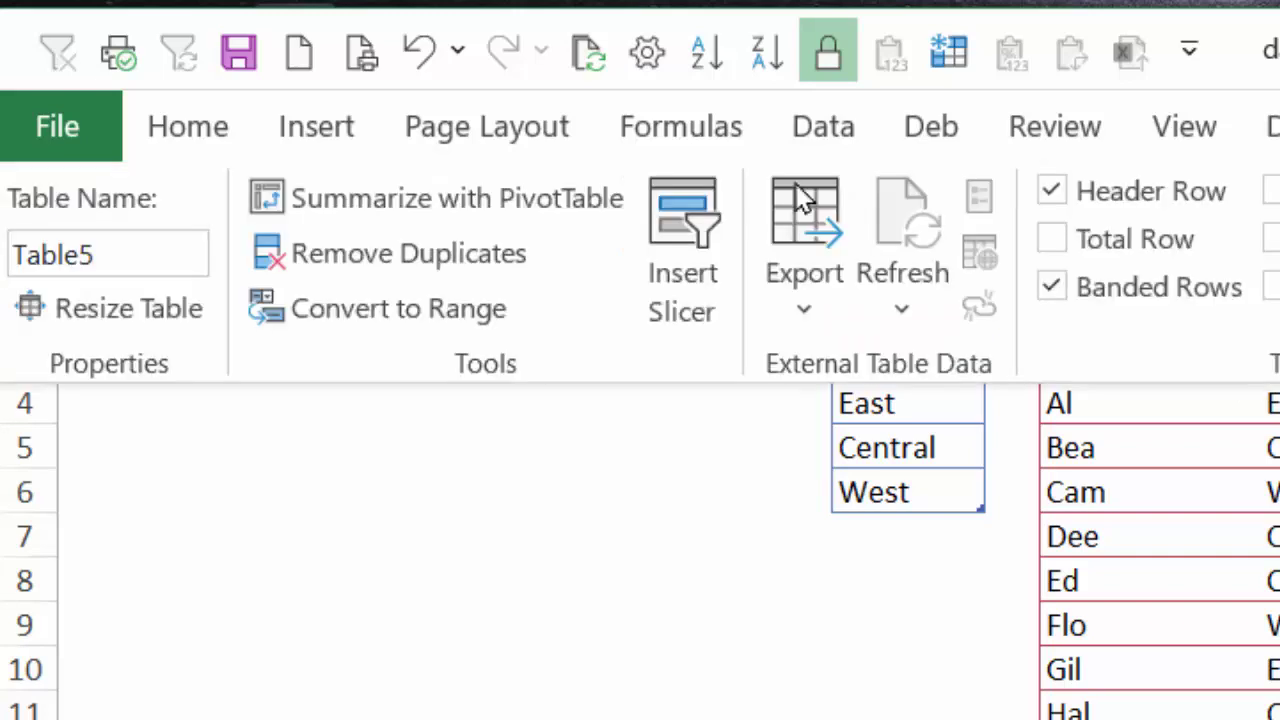
pyautogui.click(97, 253)
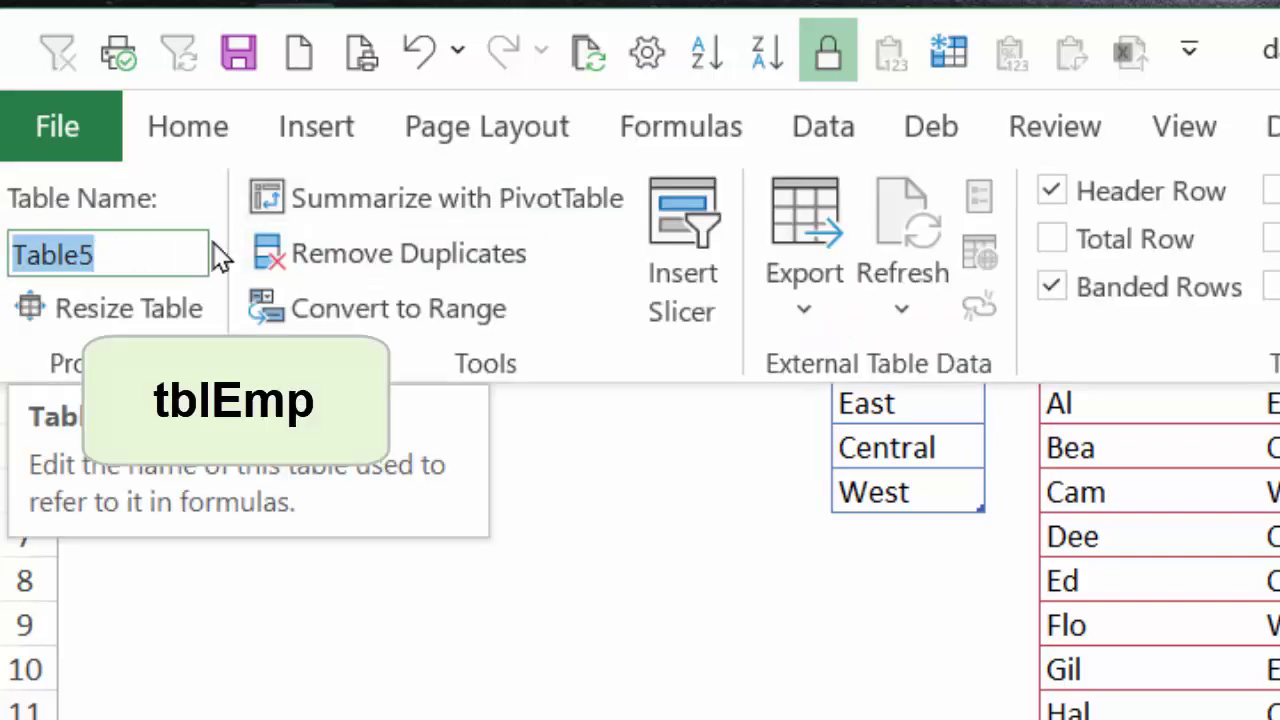
pyautogui.write('tblEmp')
pyautogui.press('Return')
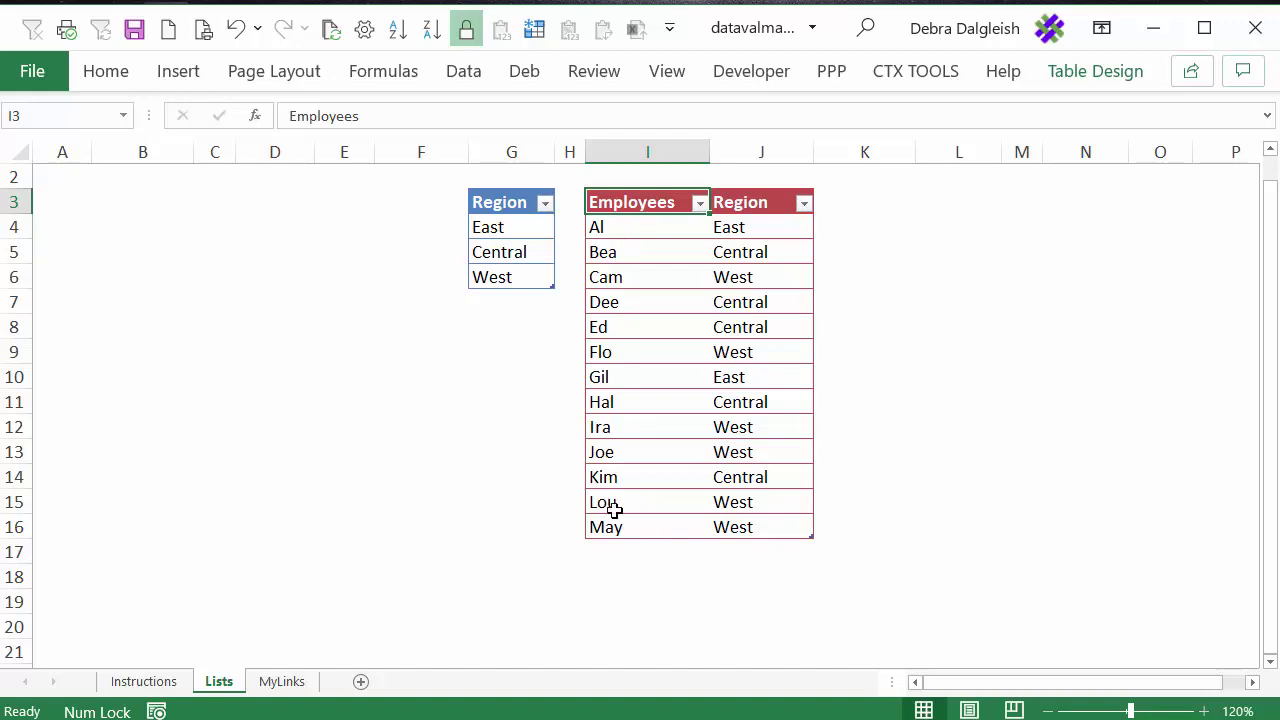
# Step: Define the name RegList for the region cells G4:G6, leaving out the header
pyautogui.moveTo(498, 226); pyautogui.dragTo(506, 275)
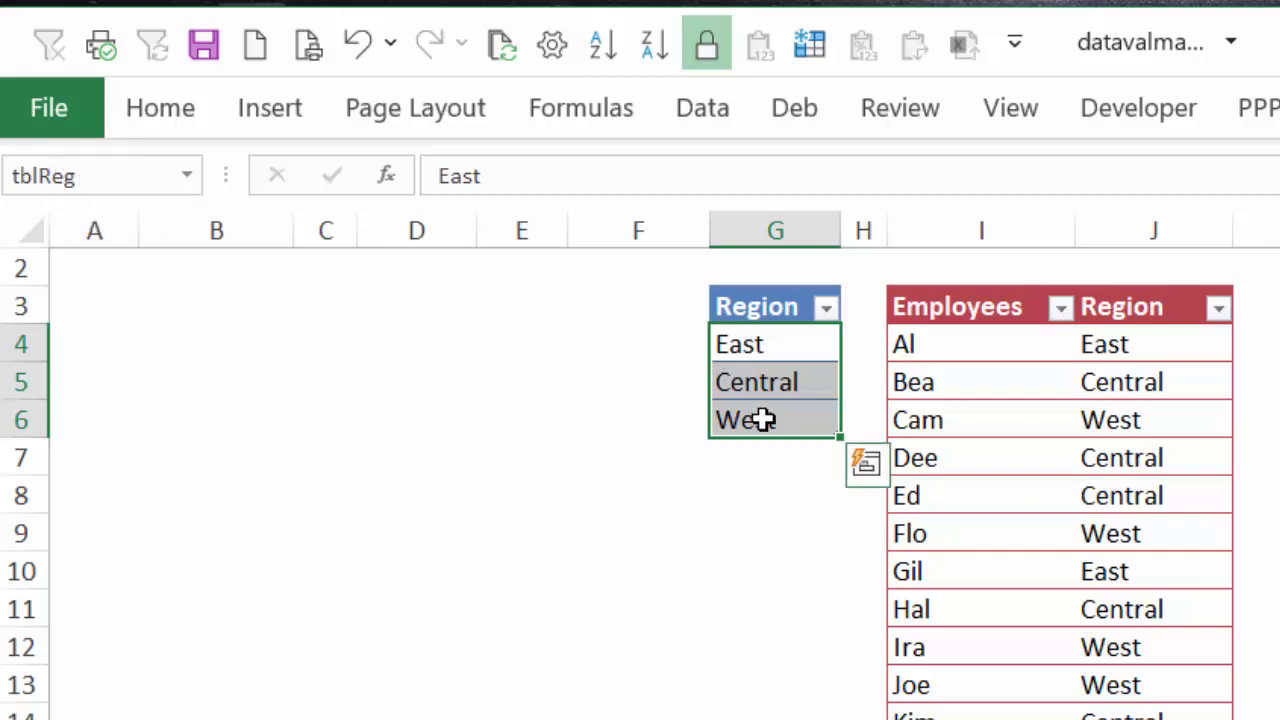
pyautogui.click(108, 175)
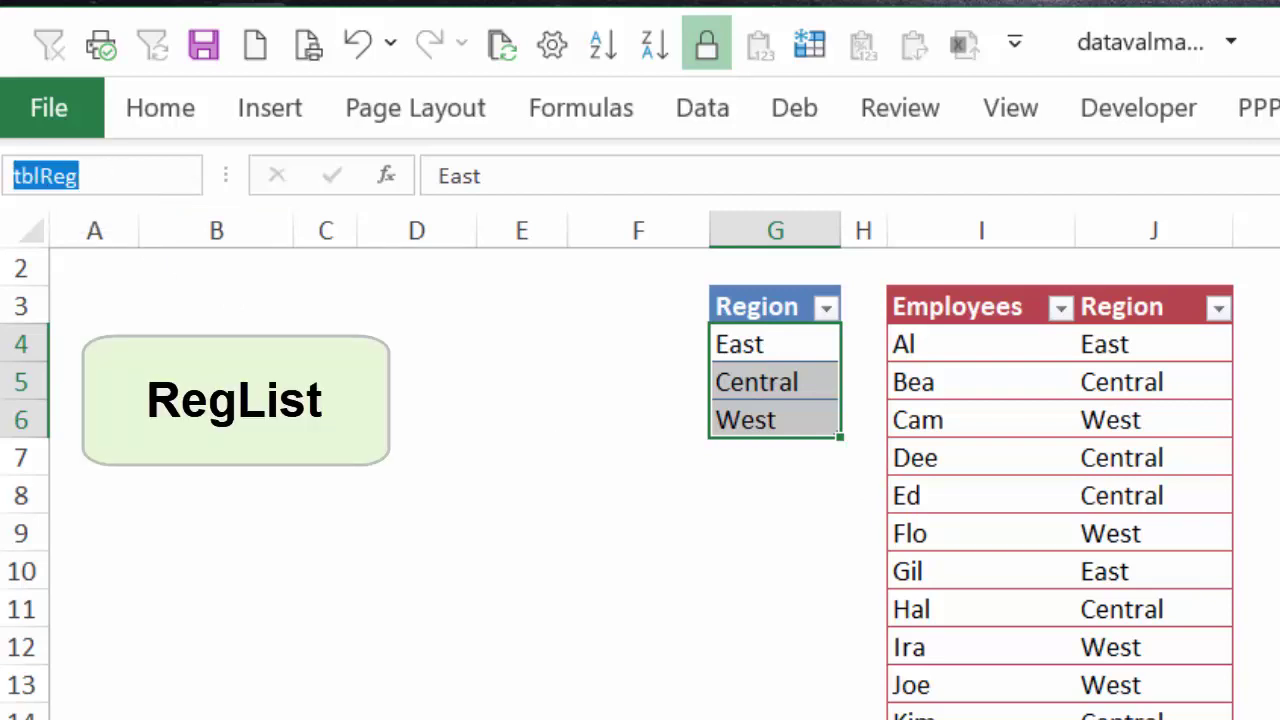
pyautogui.write('RegList')
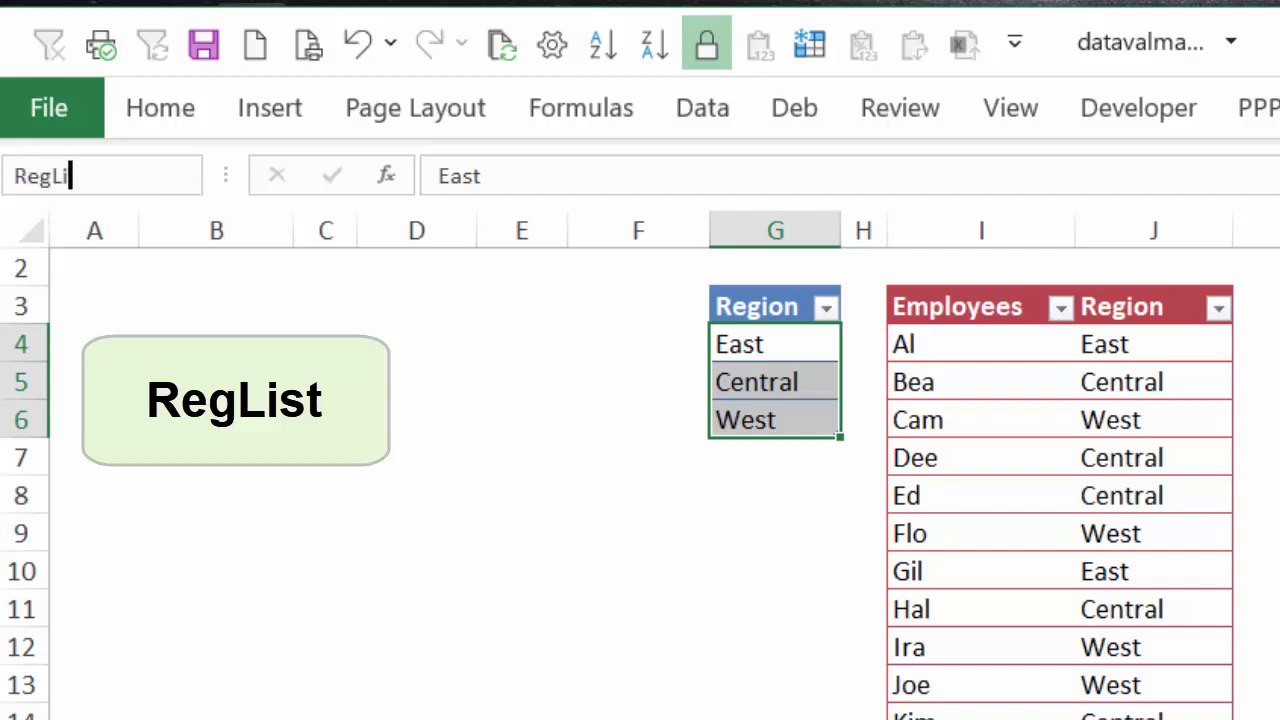
pyautogui.press('Return')
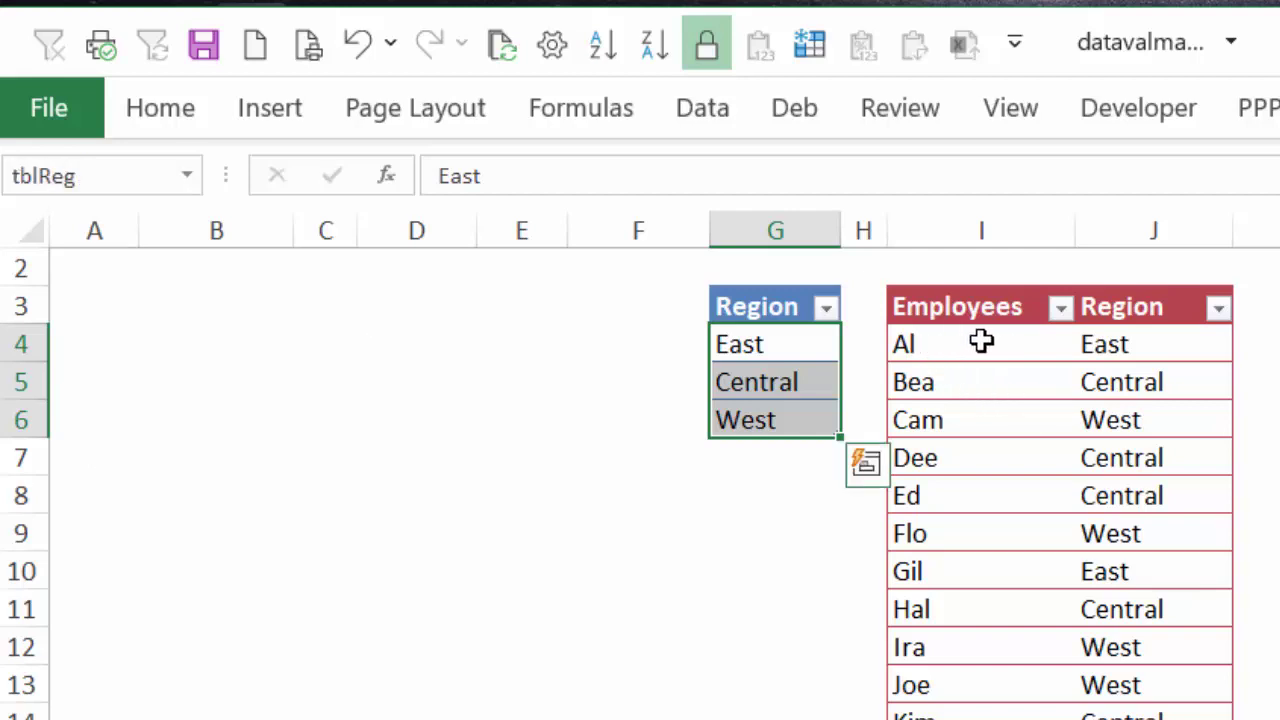
# Step: Define the name EmpList for the employee cells under the Employees header, and check the list of defined names
pyautogui.moveTo(983, 345); pyautogui.dragTo(997, 719)
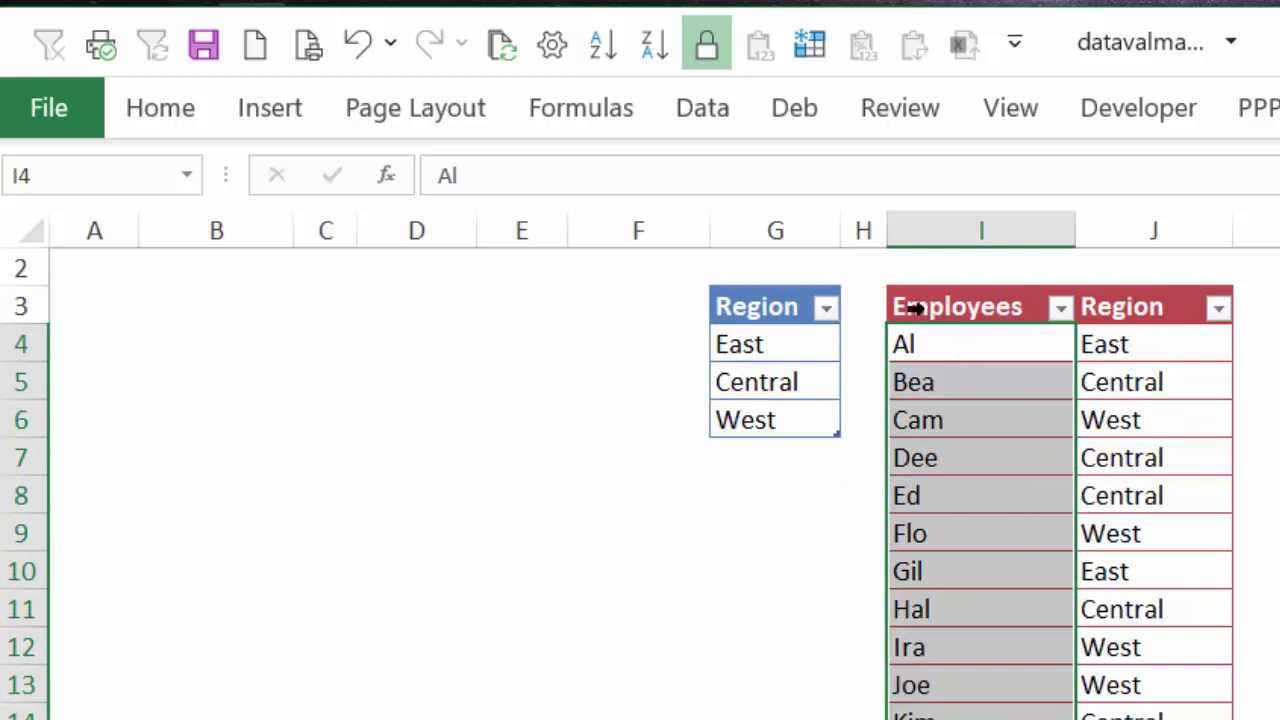
pyautogui.click(102, 169)
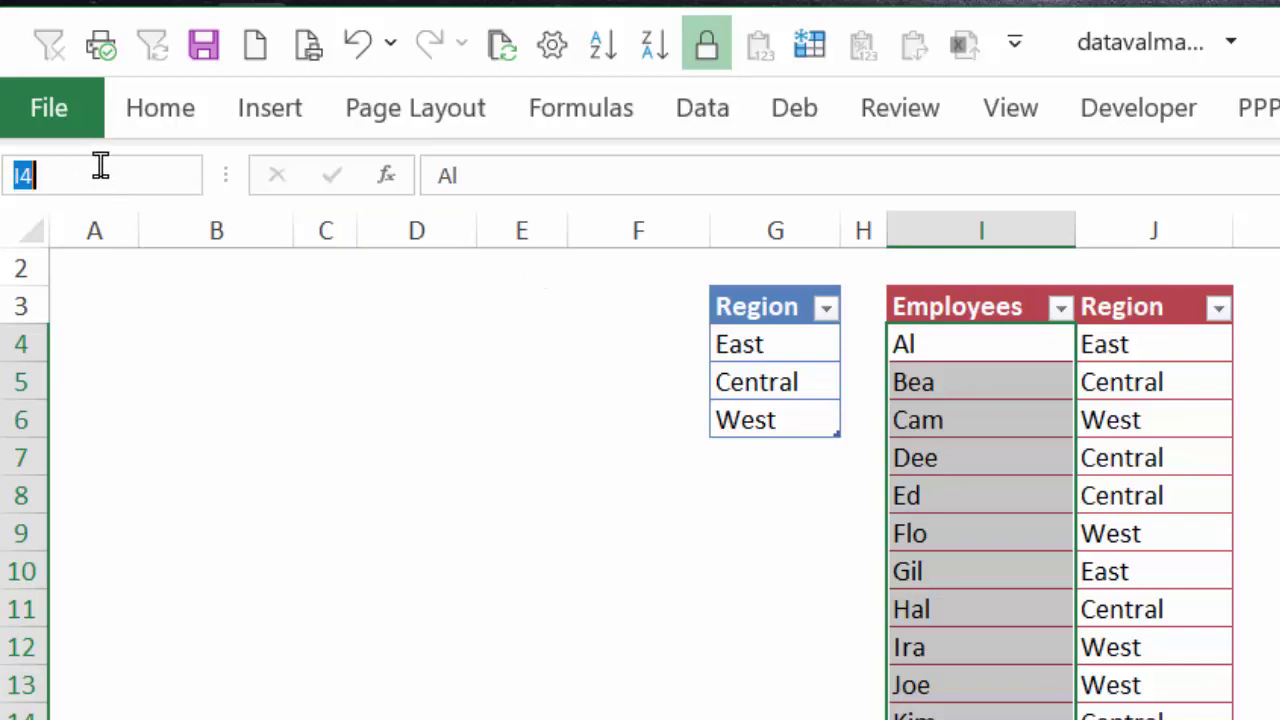
pyautogui.write('EmpList')
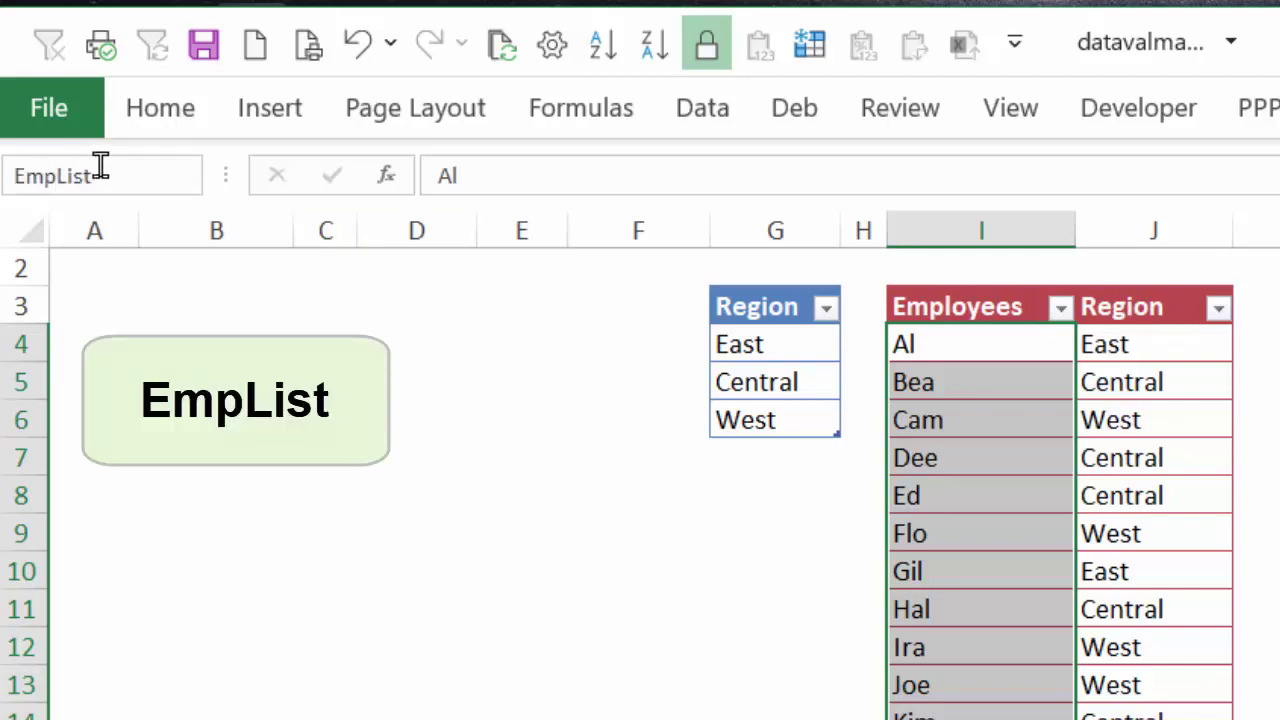
pyautogui.press('Escape')
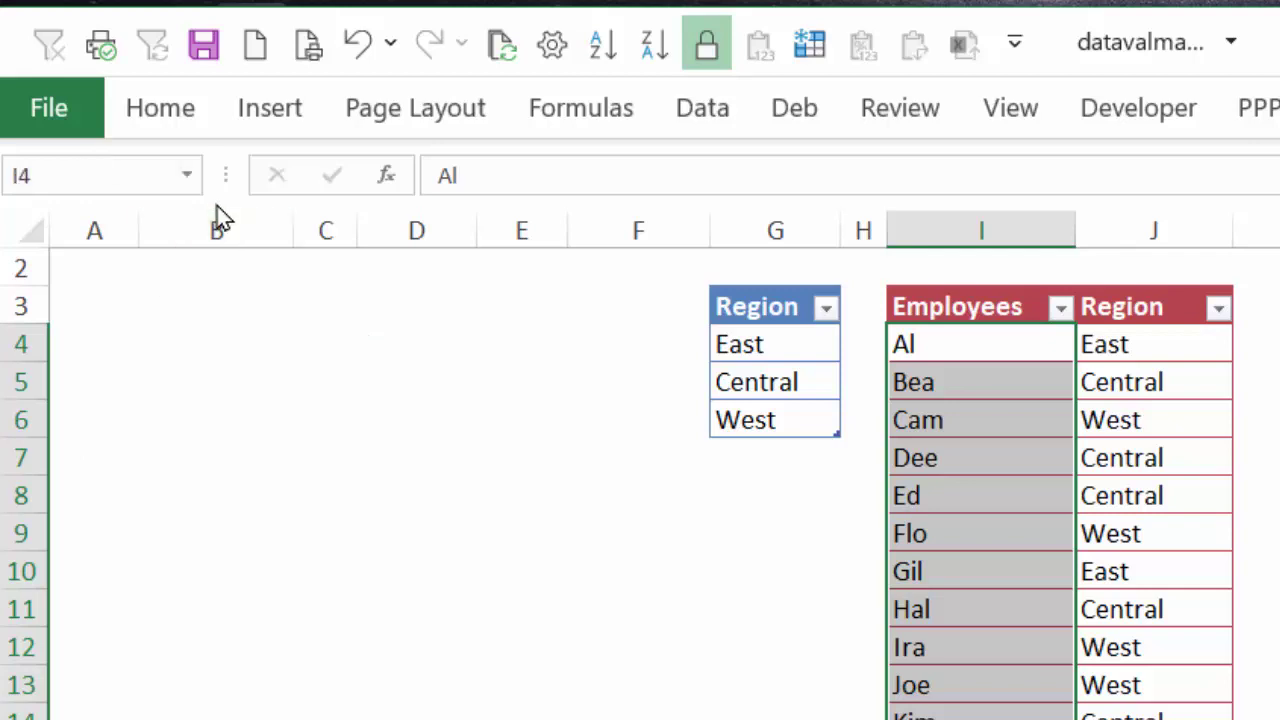
pyautogui.click(187, 177)
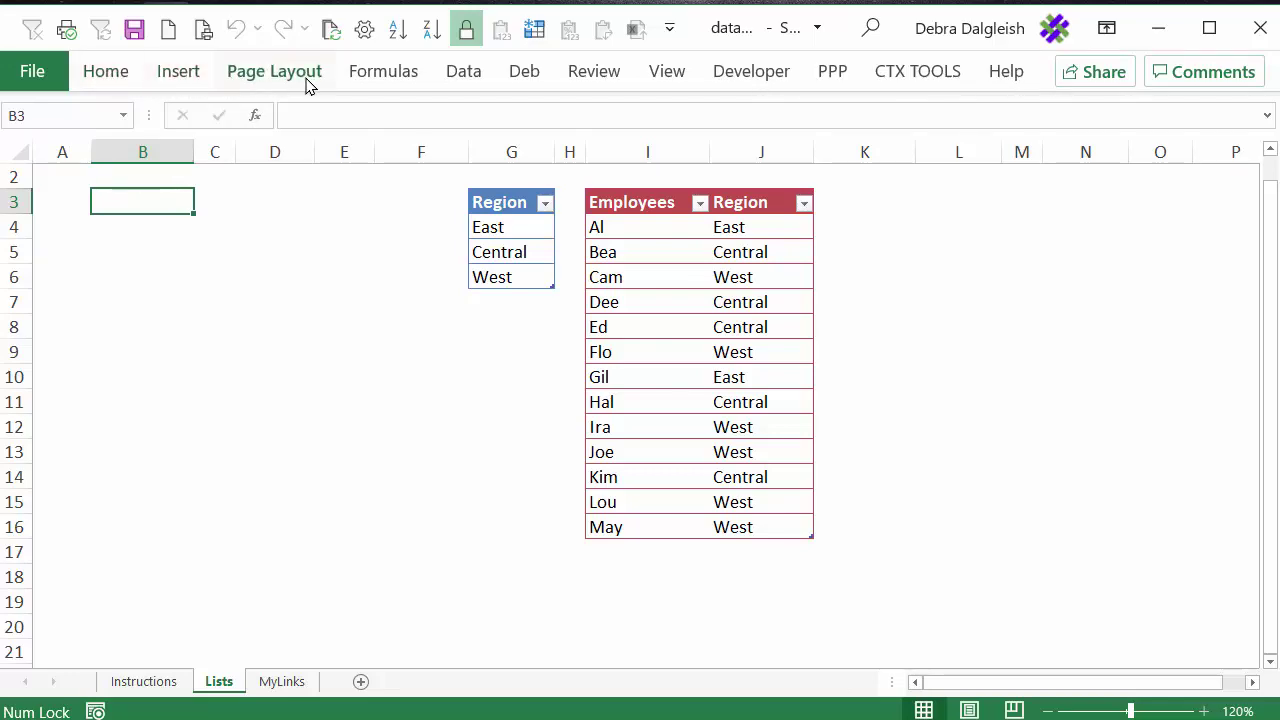
# Step: Add list data validation to cell B3, using the defined name RegList as the source
pyautogui.click(464, 80)
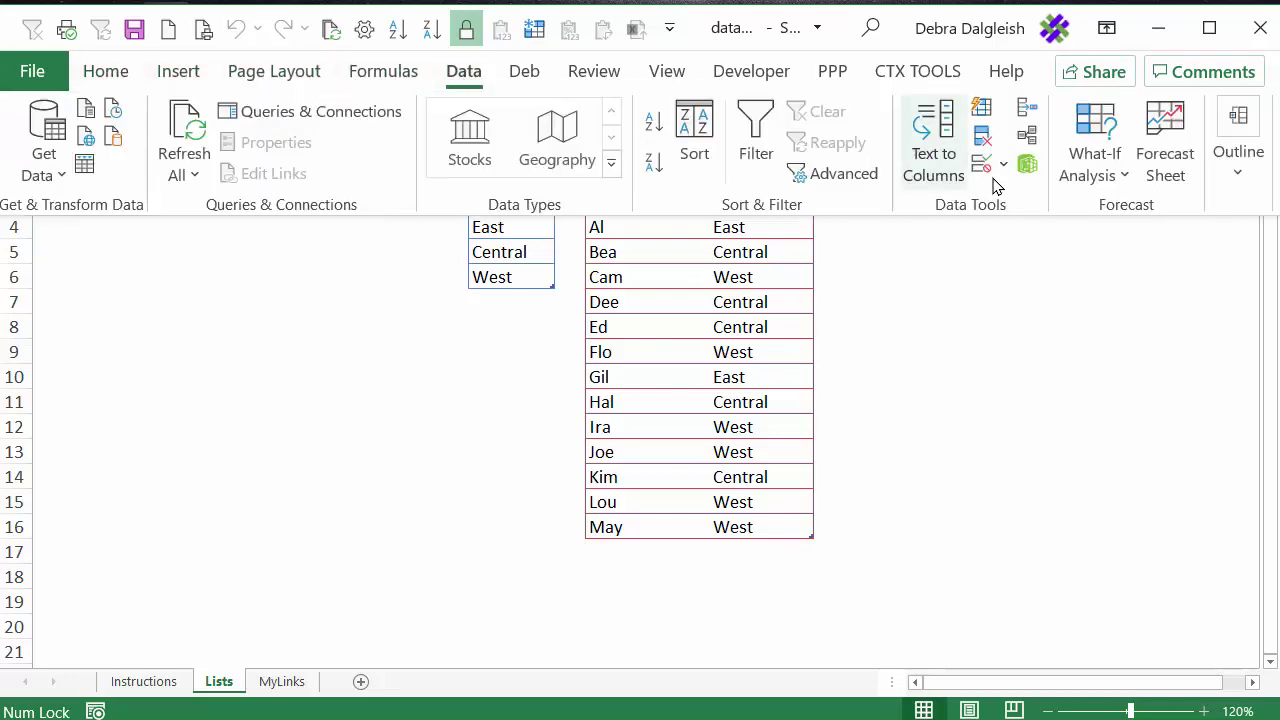
pyautogui.click(985, 166)
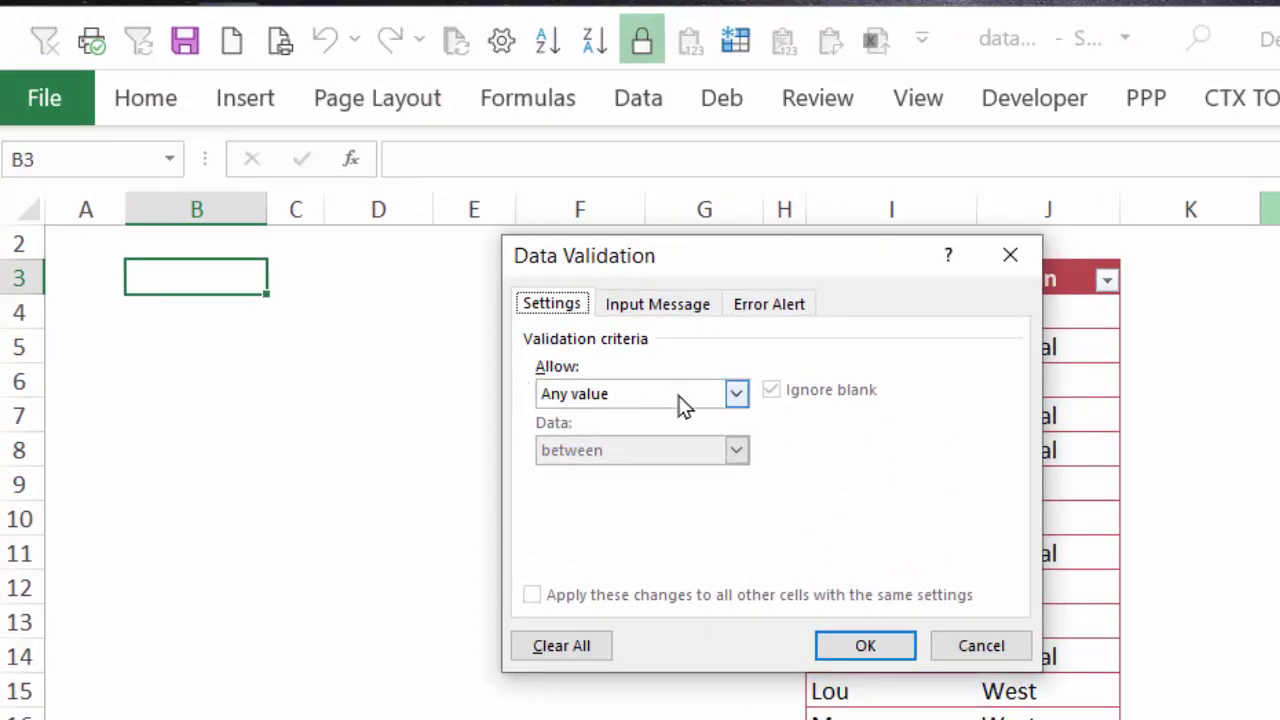
pyautogui.click(736, 395)
pyautogui.click(630, 478)
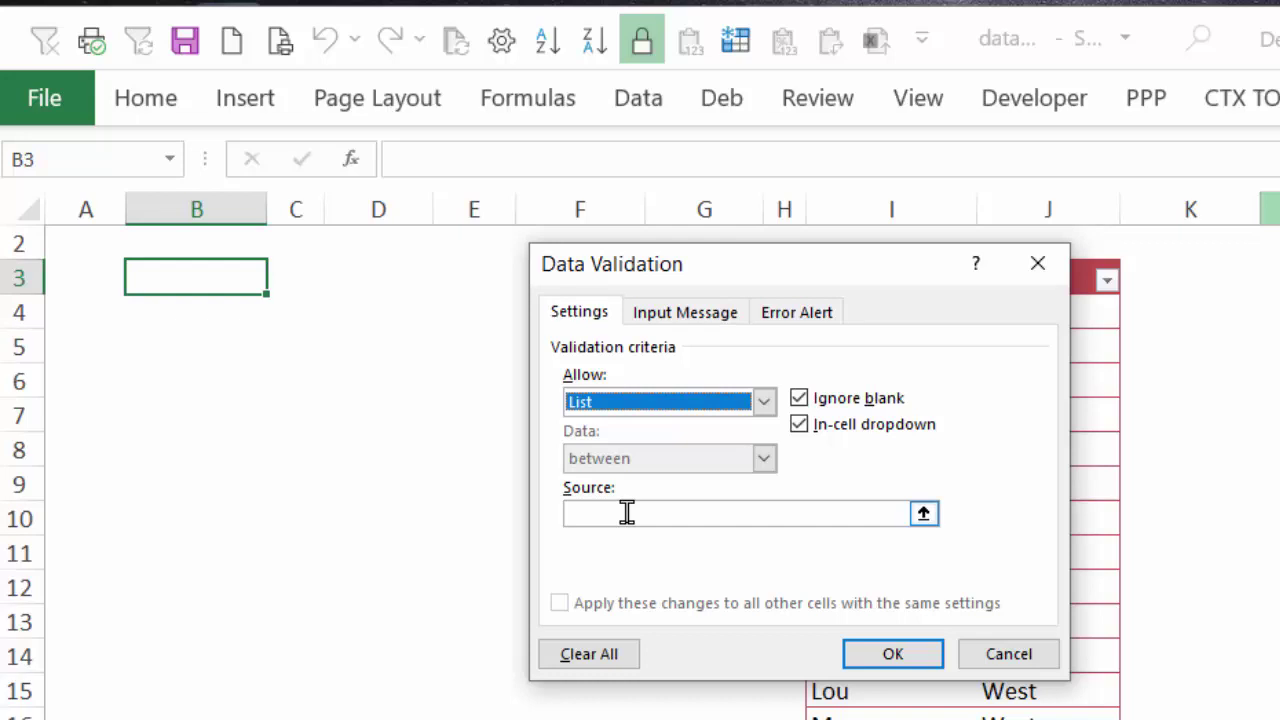
pyautogui.click(622, 512)
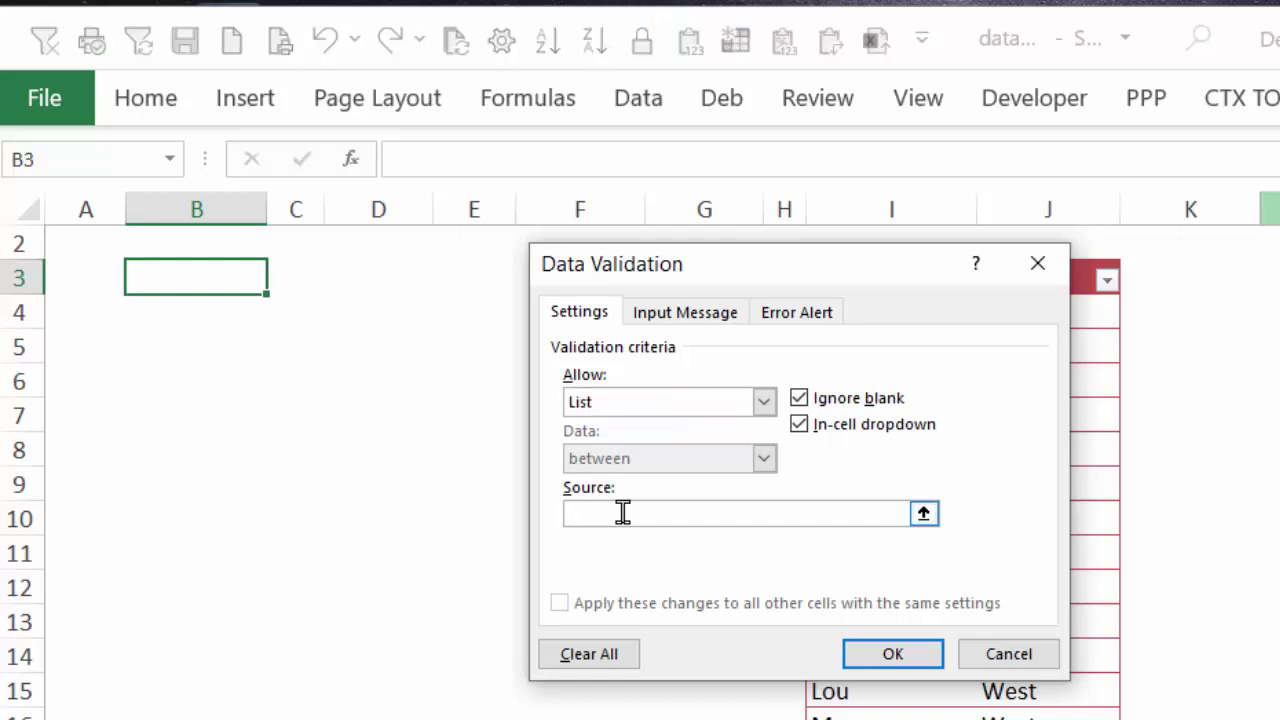
pyautogui.press('F3')
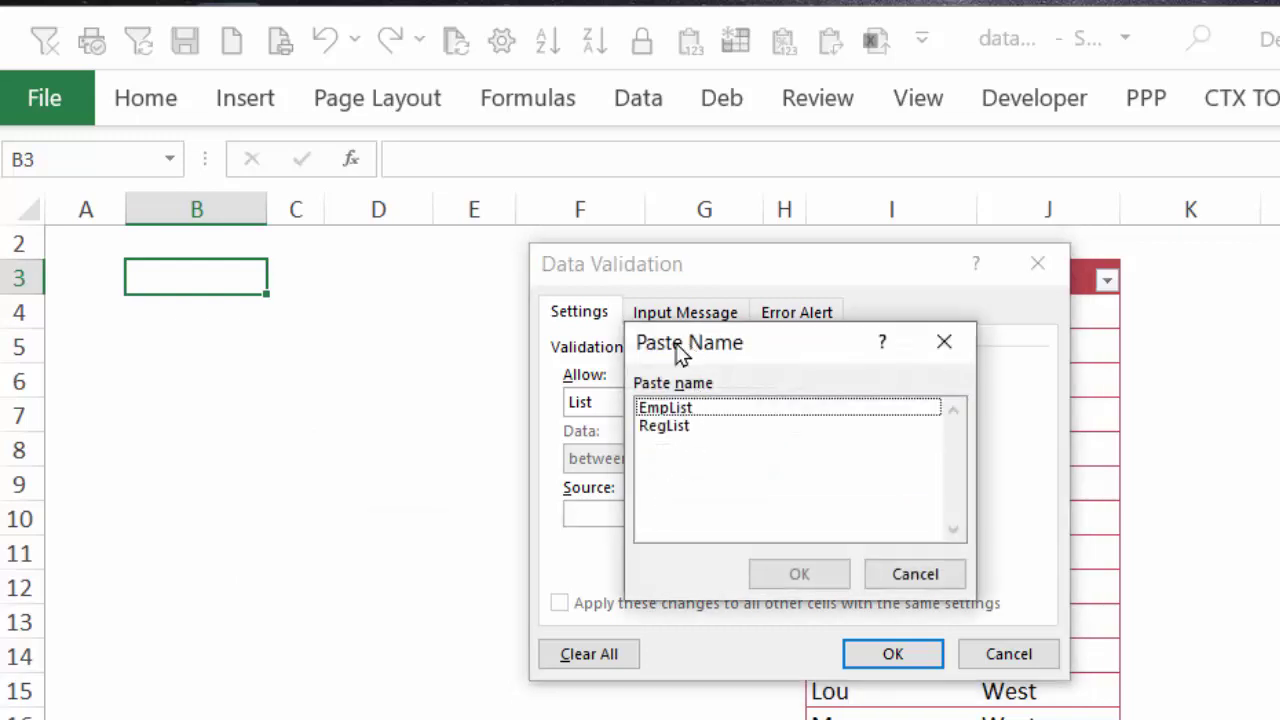
pyautogui.click(653, 430)
pyautogui.click(800, 576)
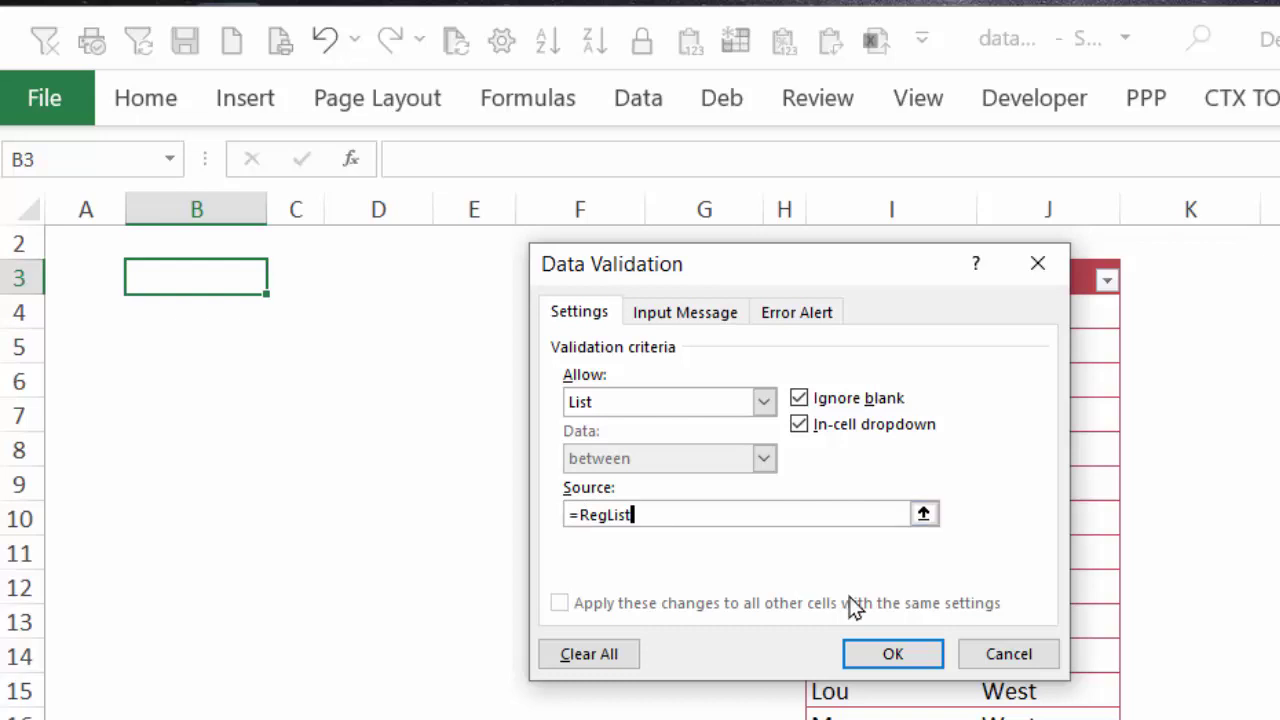
pyautogui.click(887, 655)
# Step: Test the region drop-down in B3 by choosing Central, and finish with East selected
pyautogui.click(279, 281)
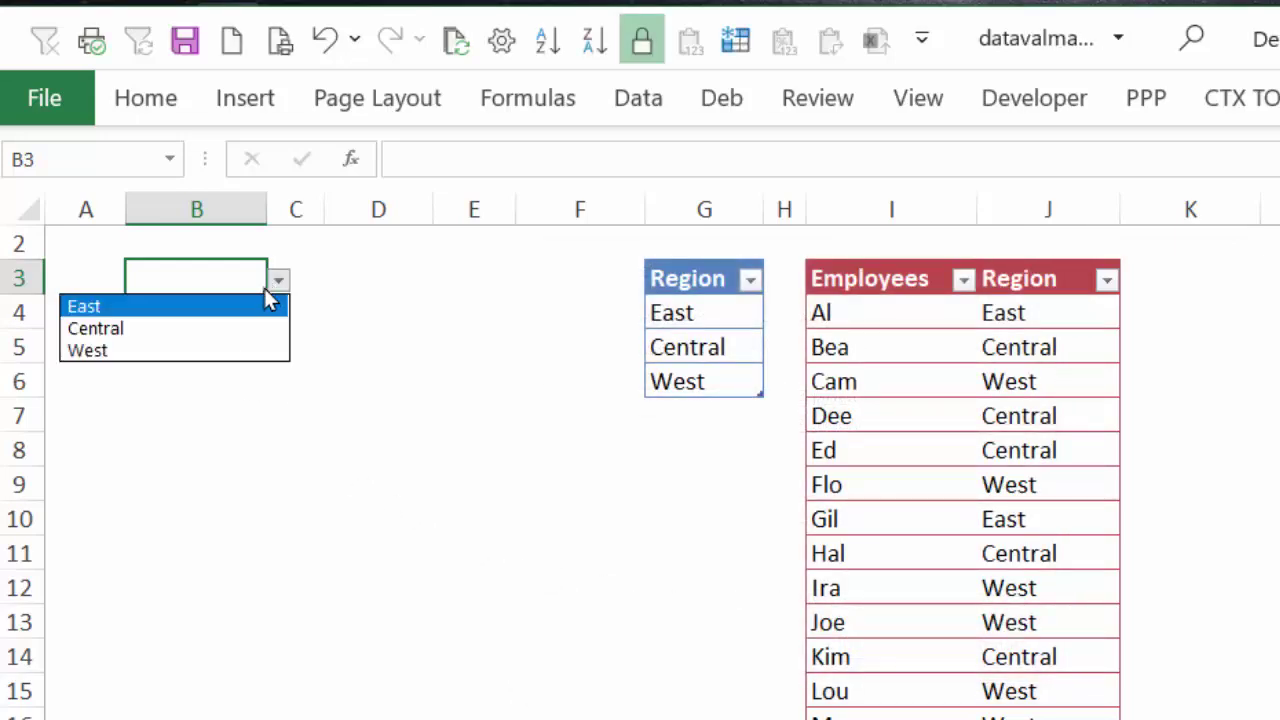
pyautogui.click(222, 333)
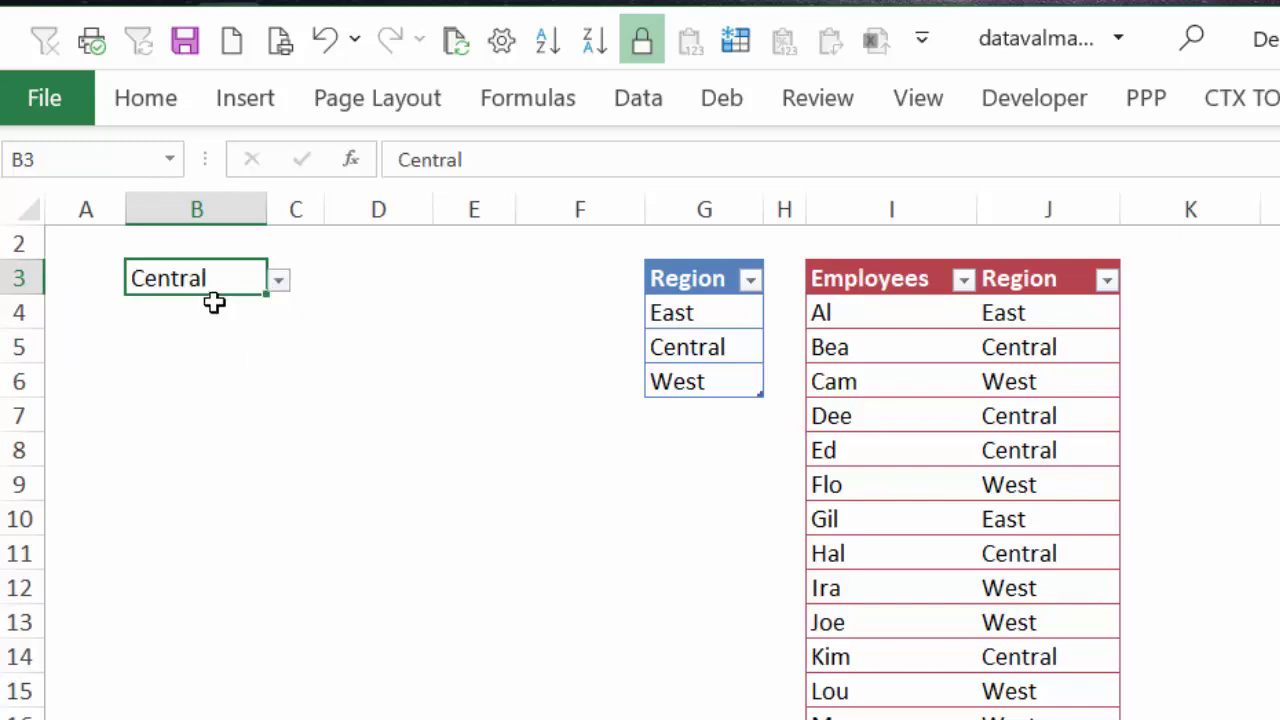
pyautogui.click(279, 281)
pyautogui.click(240, 304)
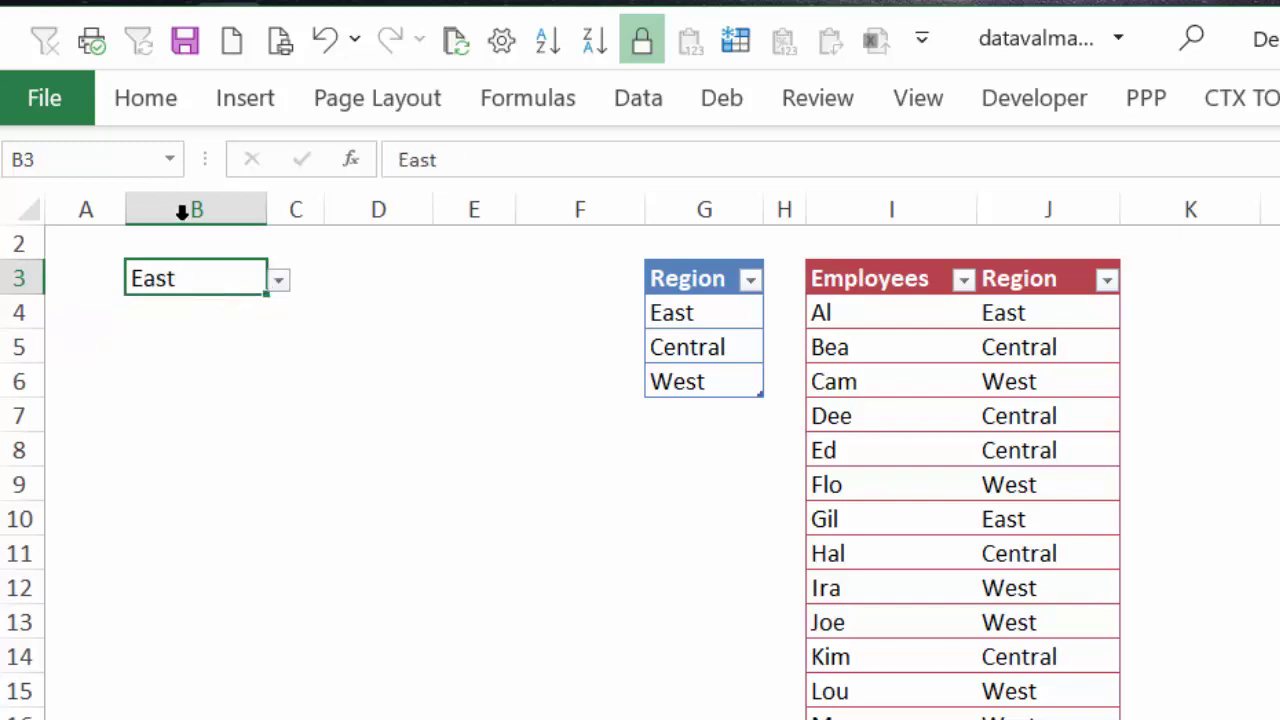
# Step: Format the region drop-down cell B3 with outside borders and the lightest green theme fill
pyautogui.click(146, 112)
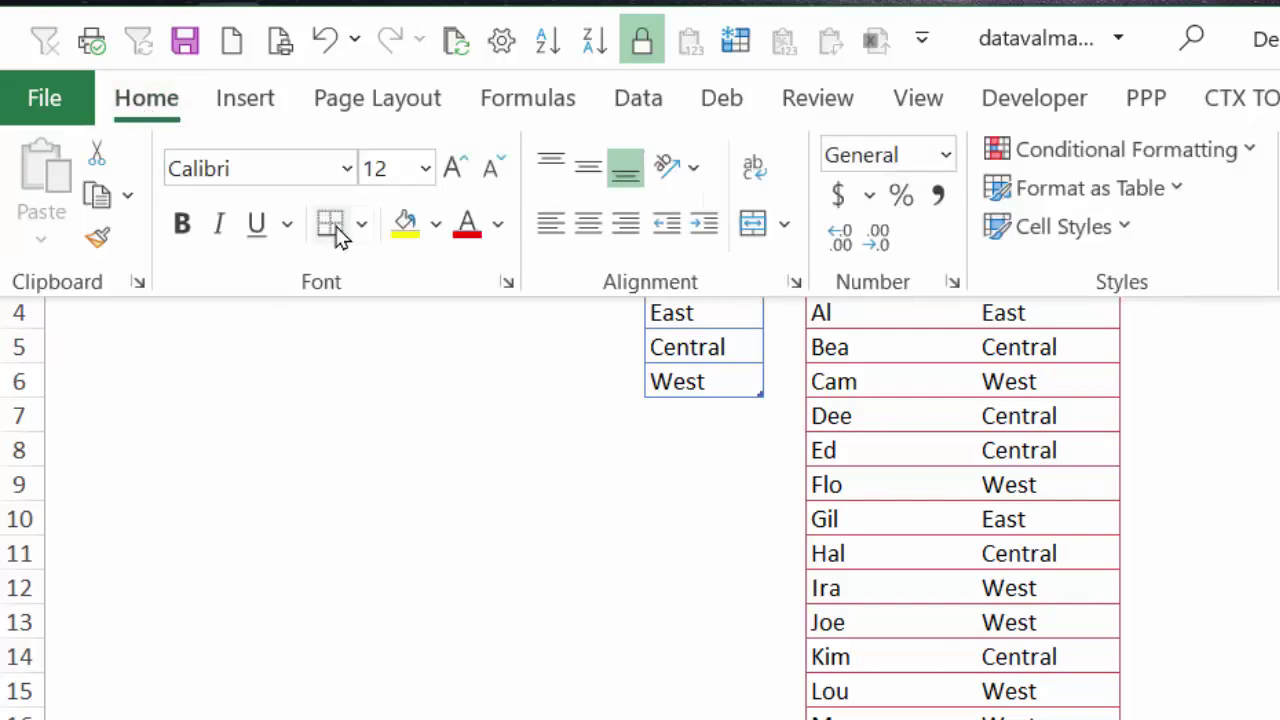
pyautogui.click(361, 224)
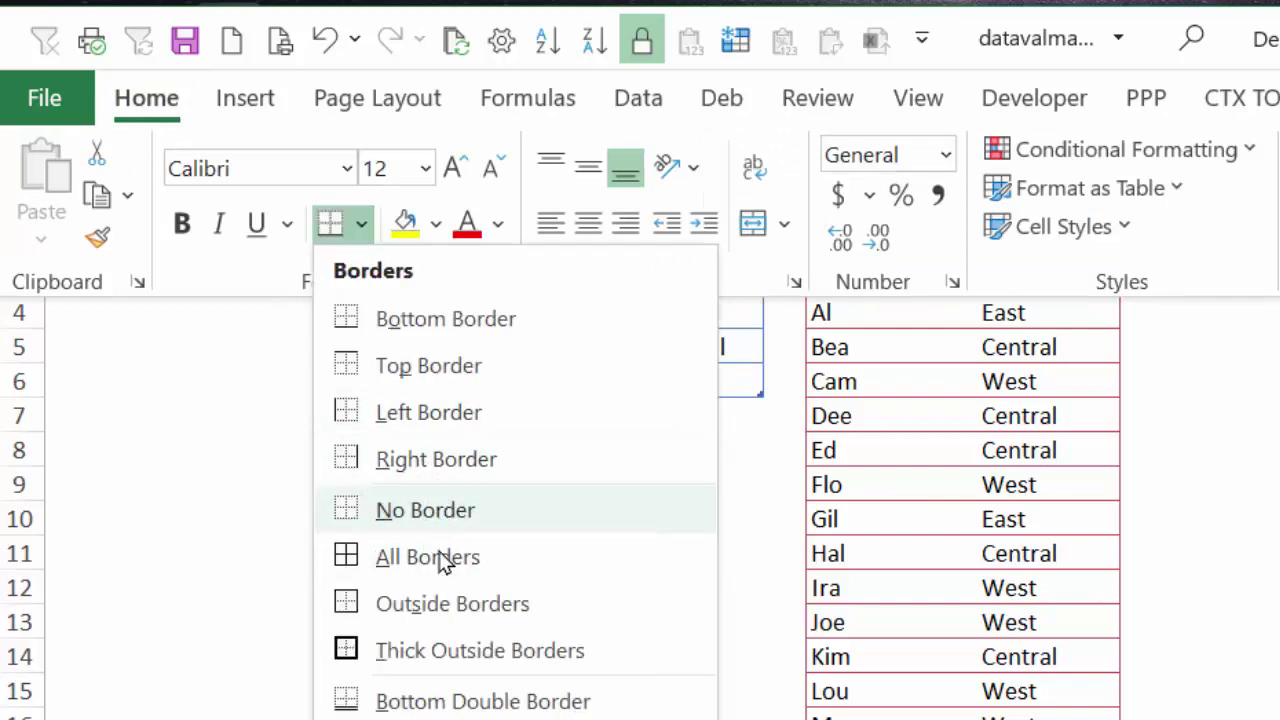
pyautogui.click(437, 604)
pyautogui.click(437, 226)
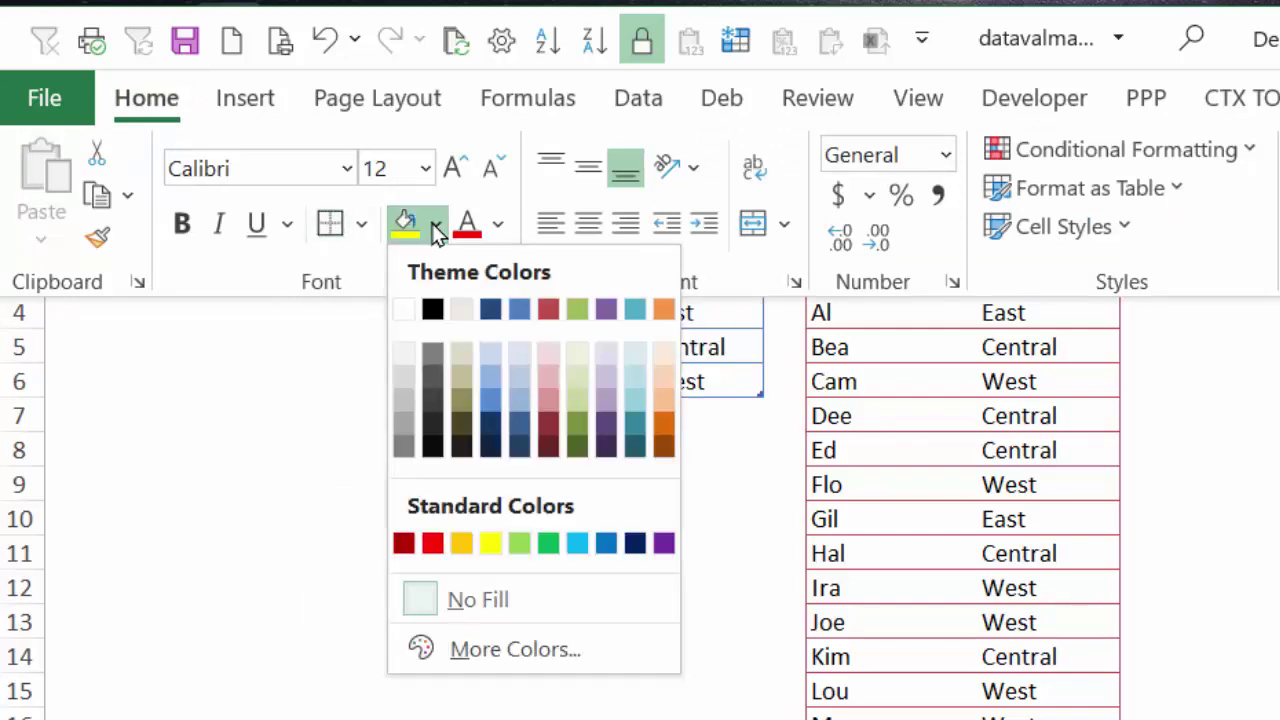
pyautogui.click(577, 356)
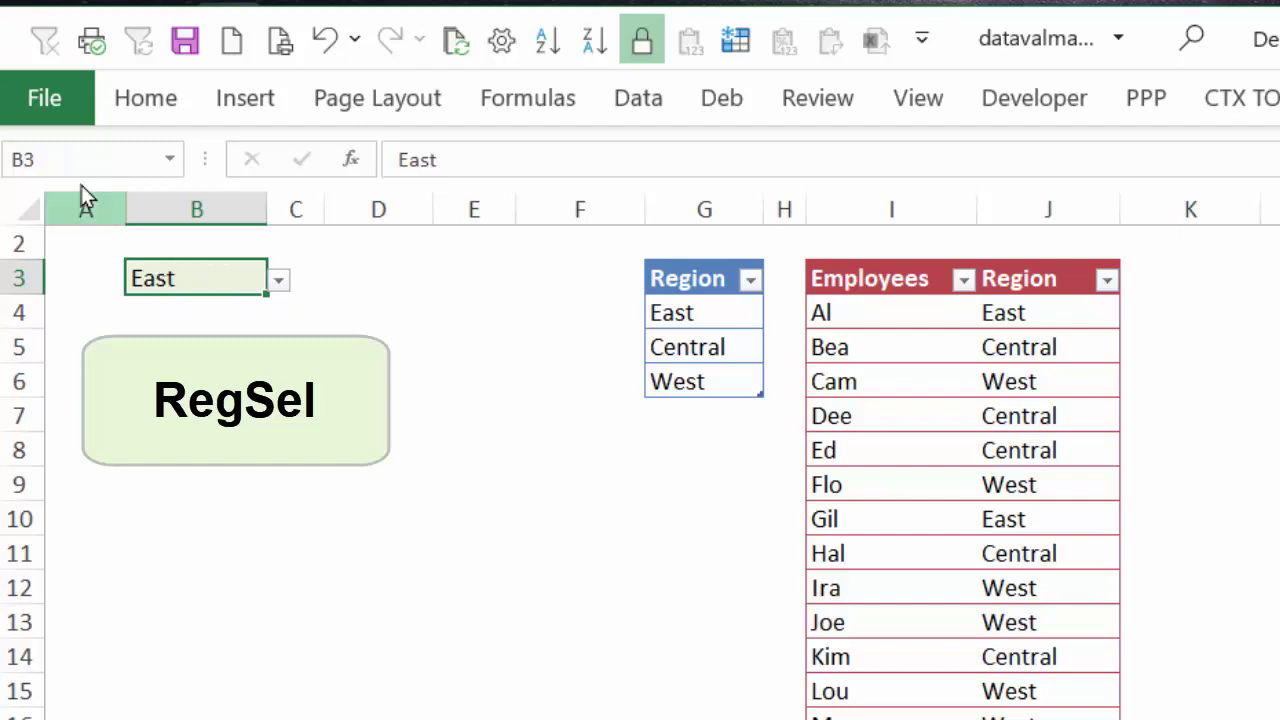
# Step: Name the region drop-down cell B3 RegSel, and check the list of defined names
pyautogui.click(90, 159)
pyautogui.write('RegSel')
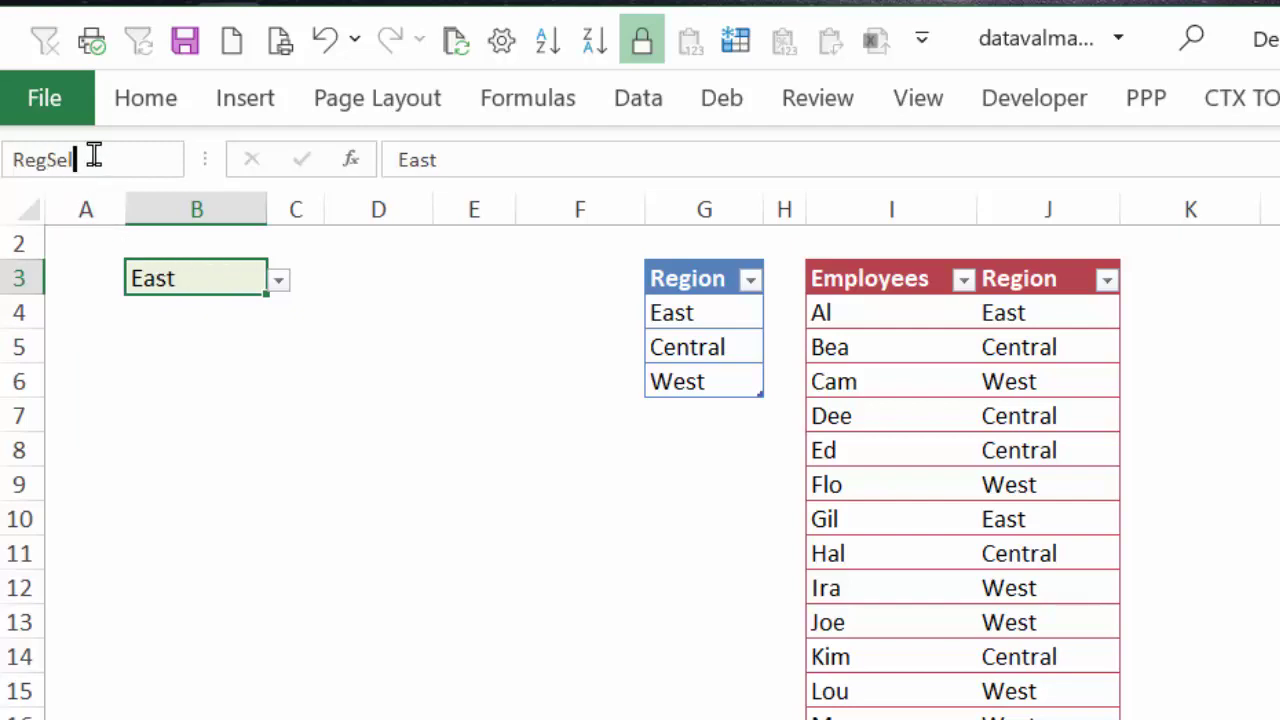
pyautogui.press('Return')
pyautogui.click(170, 164)
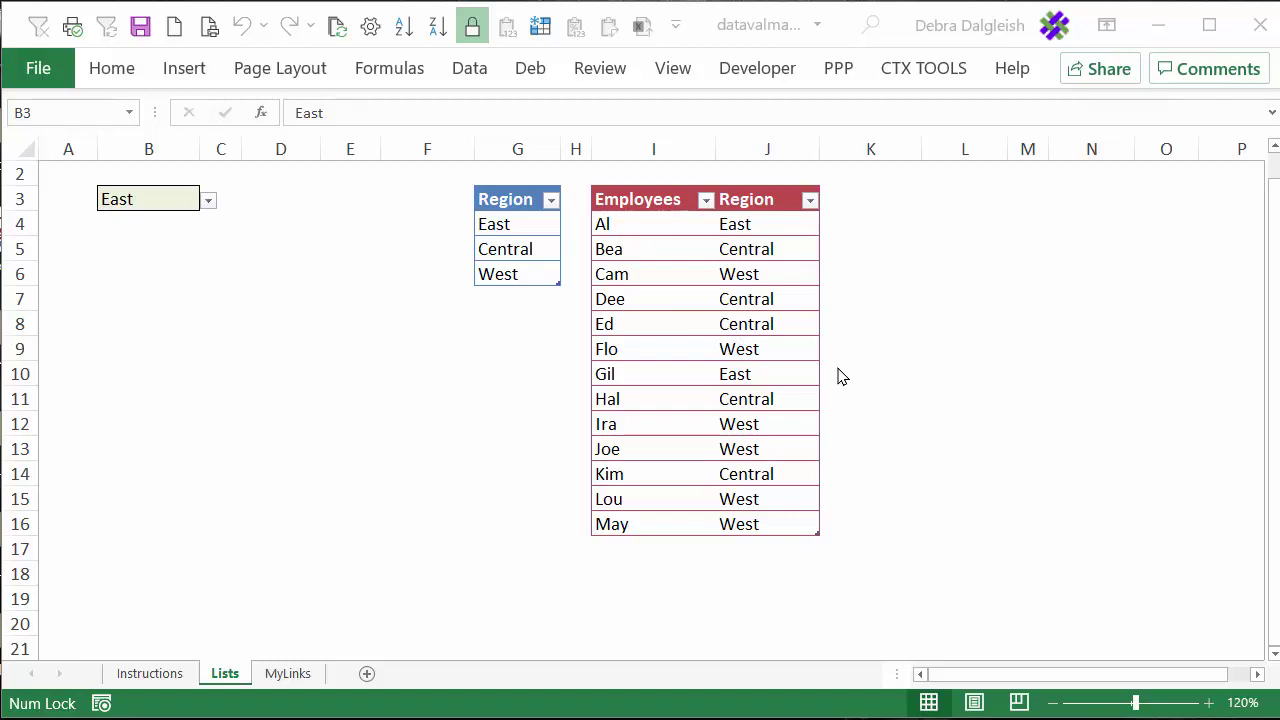
# Step: Extend the Employees table with a new column headed ListNum in cell K3
pyautogui.click(852, 193)
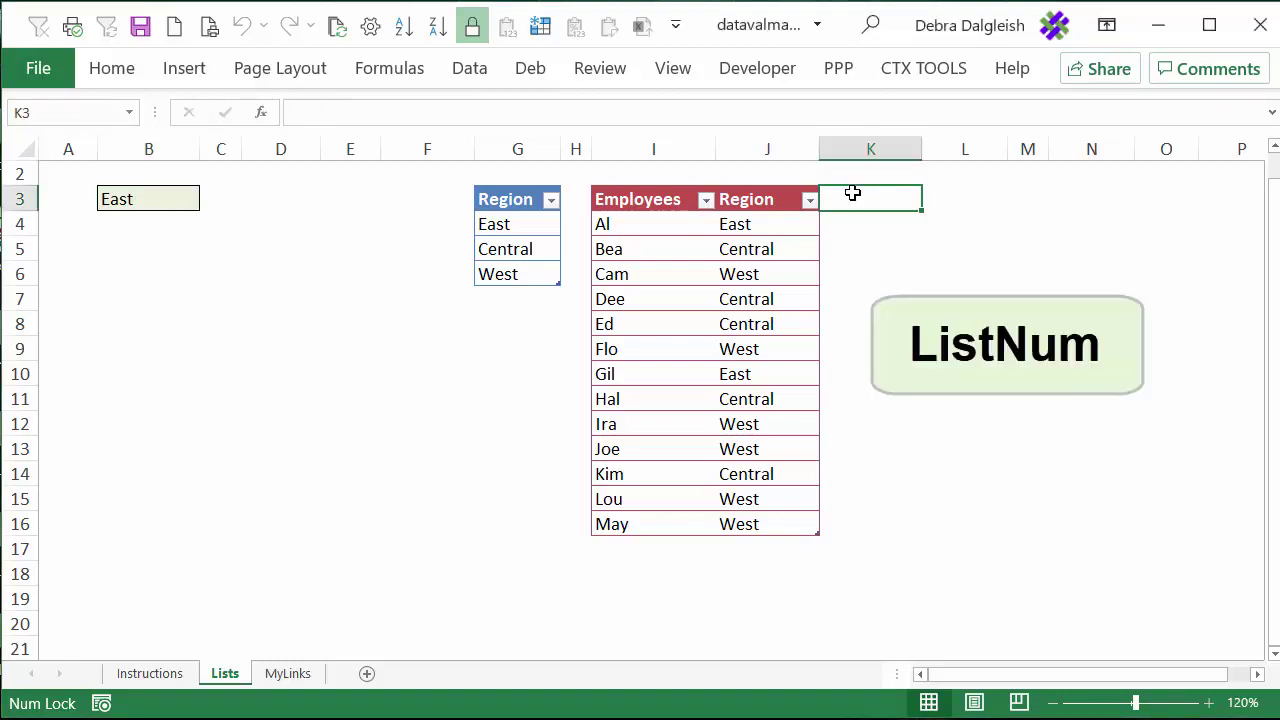
pyautogui.write('ListNum')
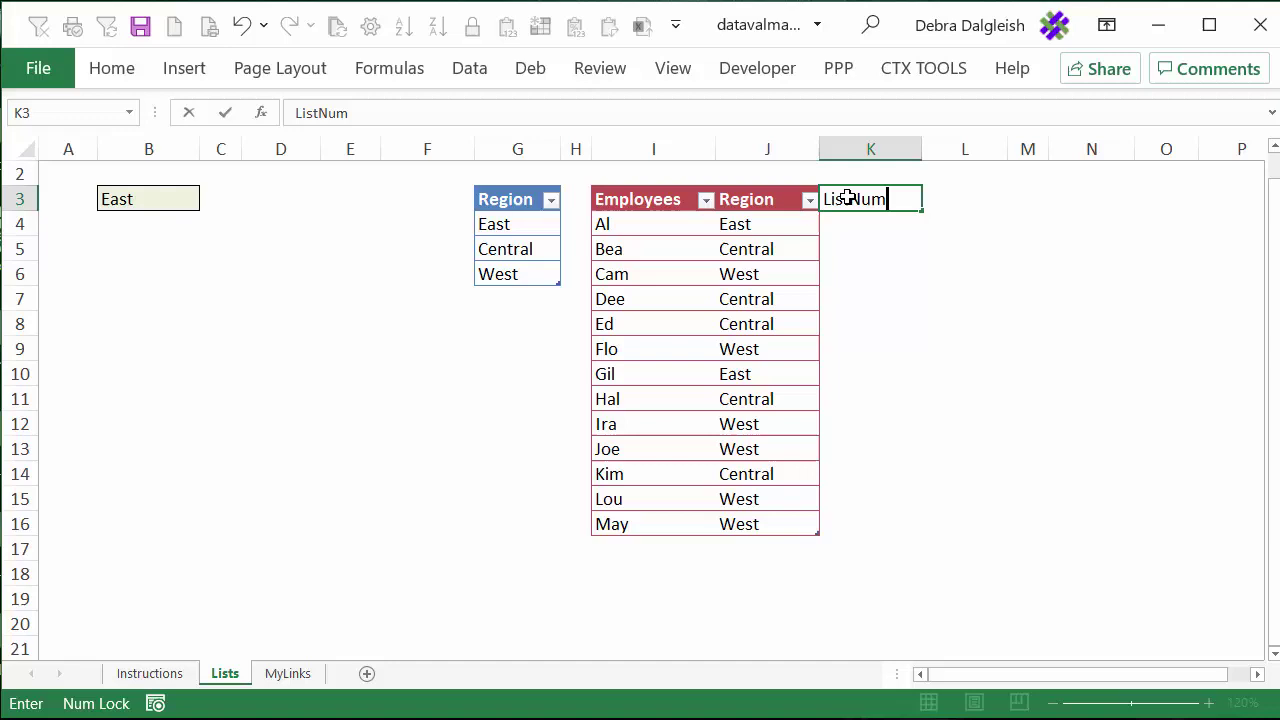
pyautogui.press('Return')
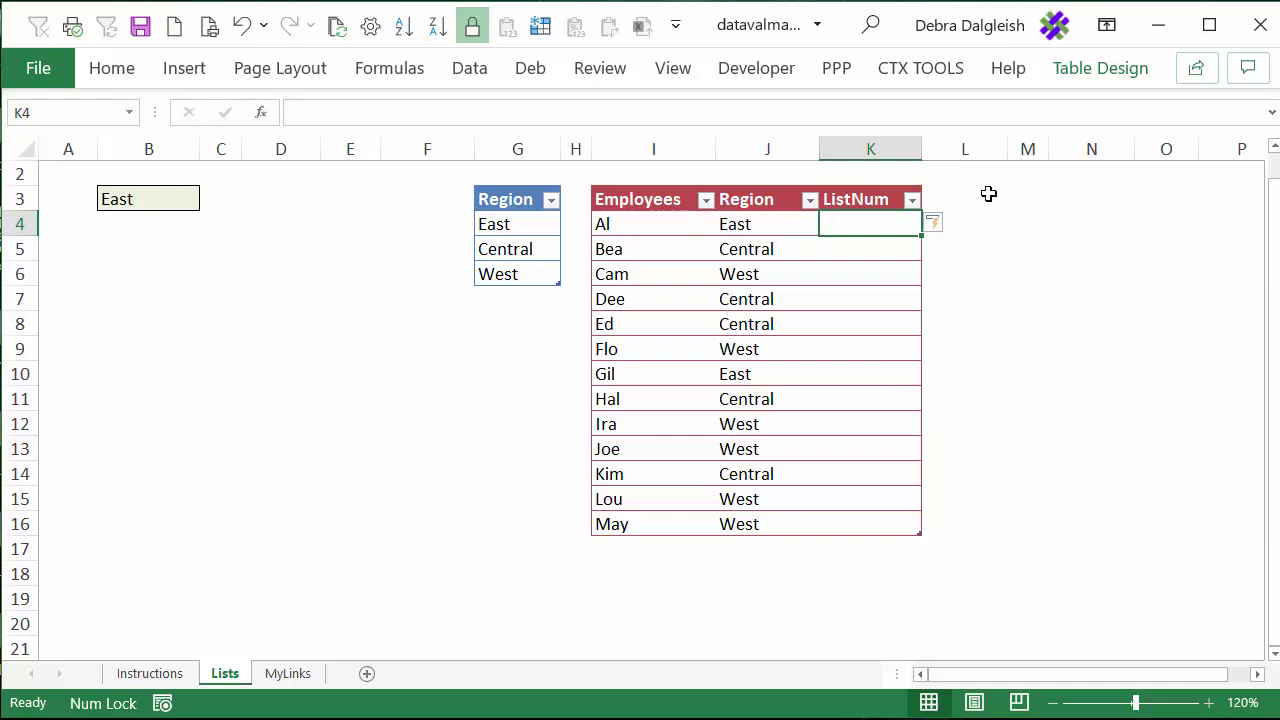
# Step: Begin the first ListNum formula in K4 as =IF(J4<>RegSel,"",MAX(K$3:K3)
pyautogui.write('=')
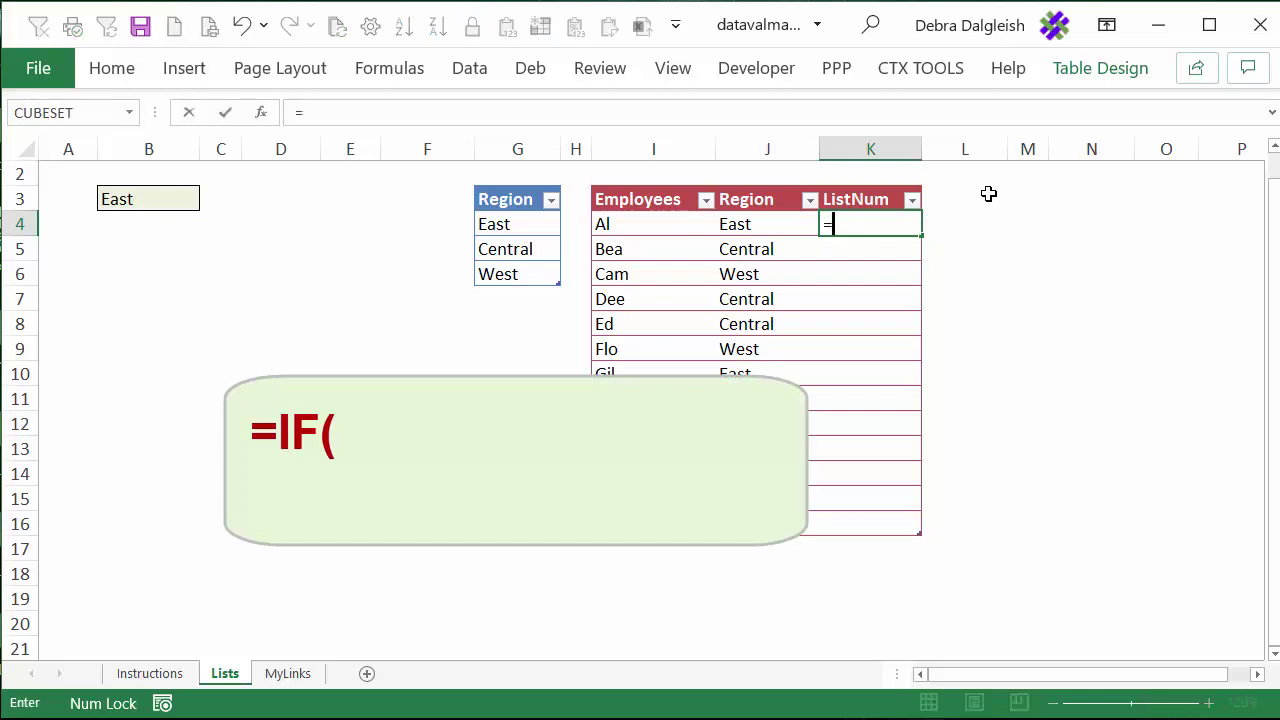
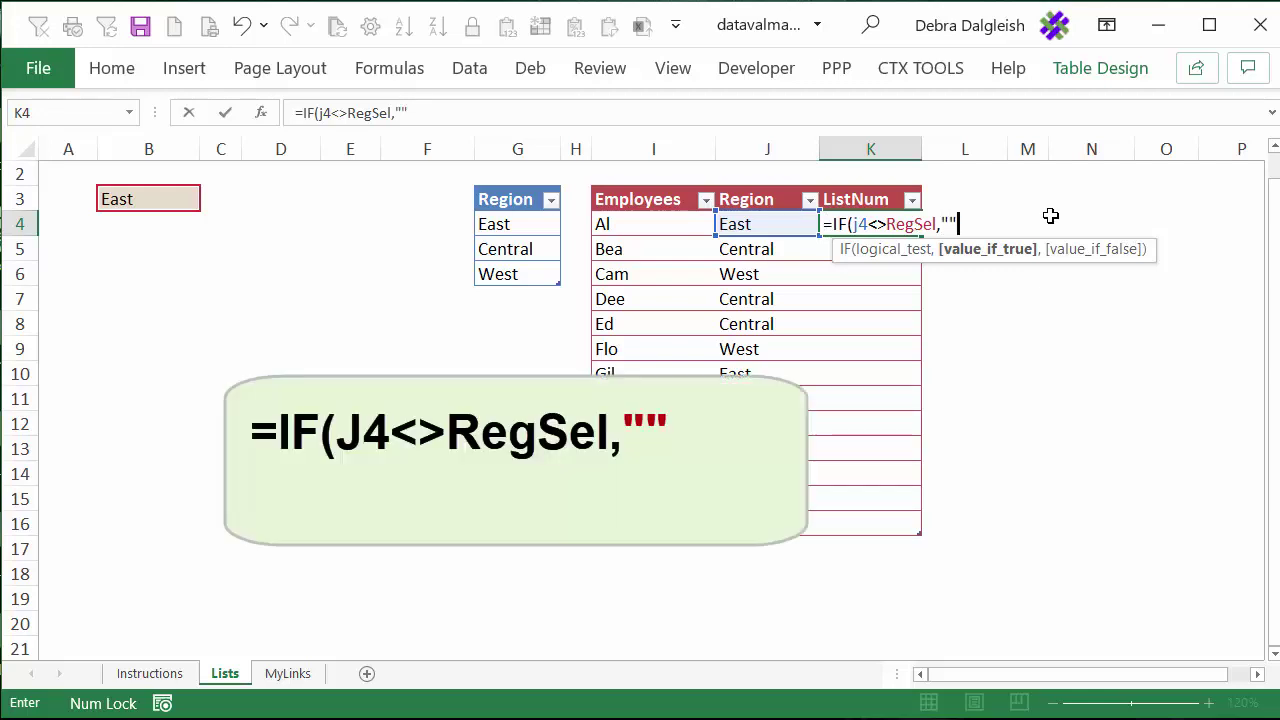
pyautogui.write(',')
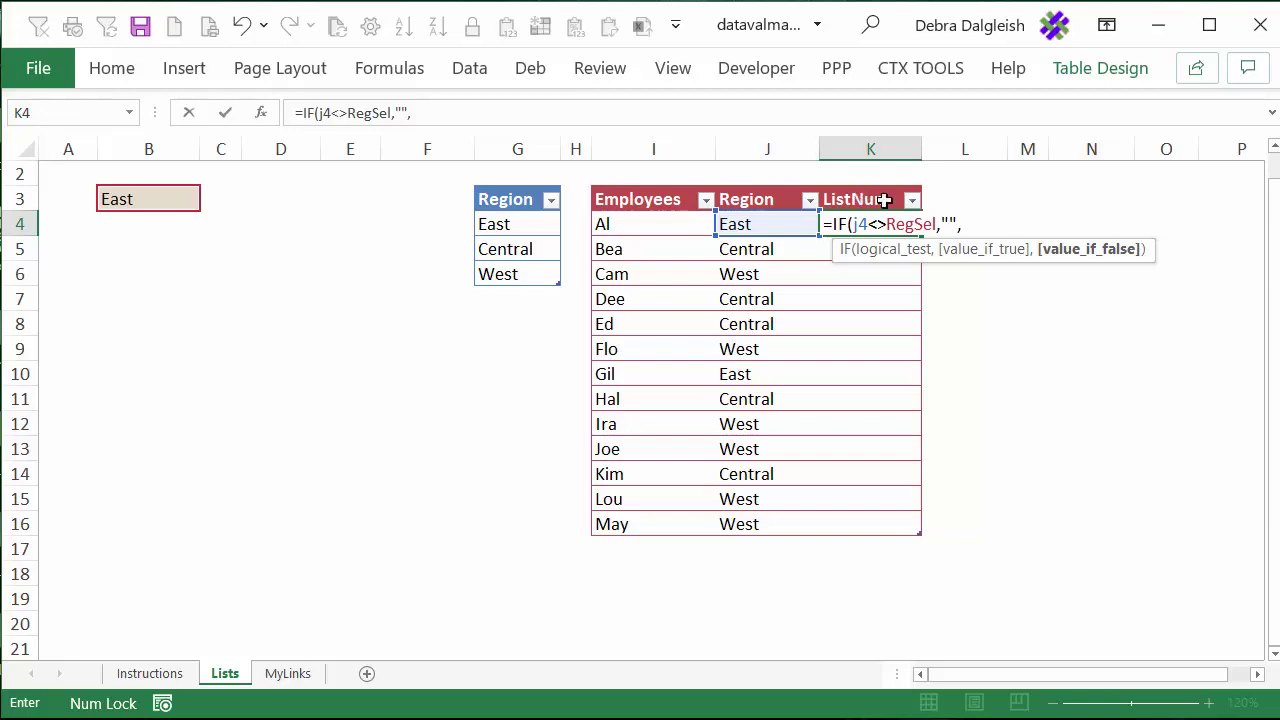
pyautogui.write('MAX(')
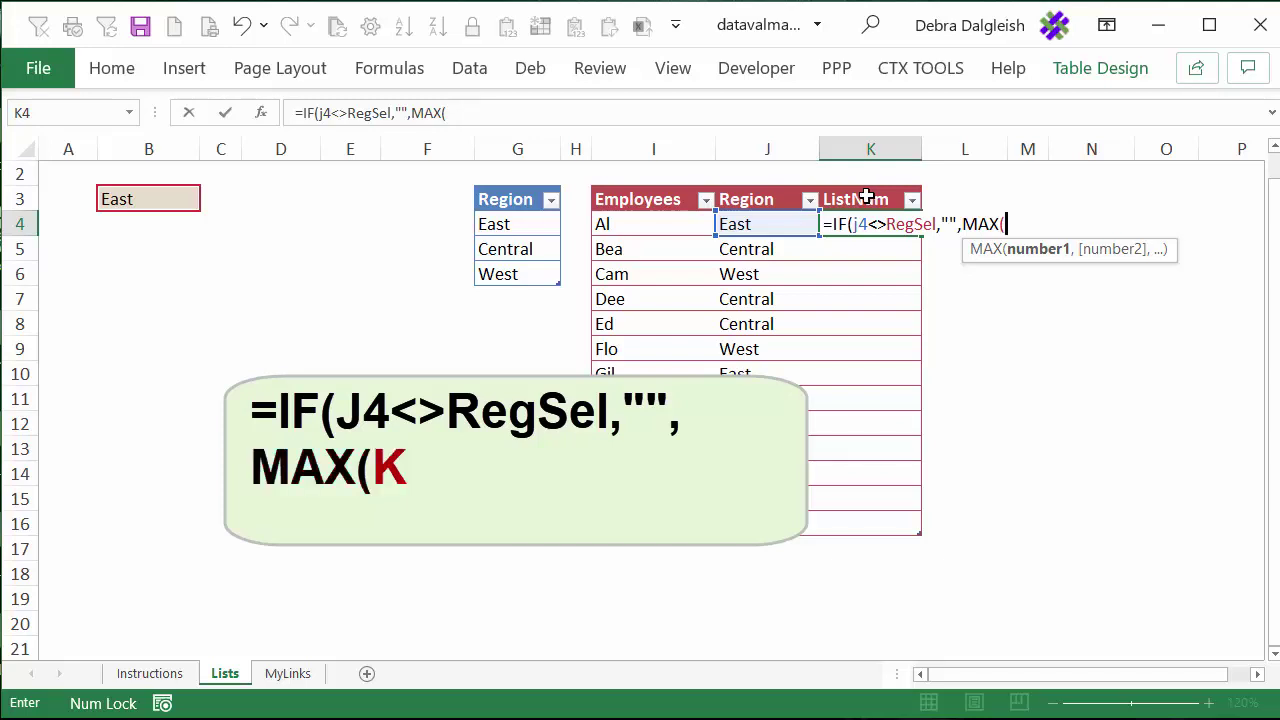
pyautogui.write('K')
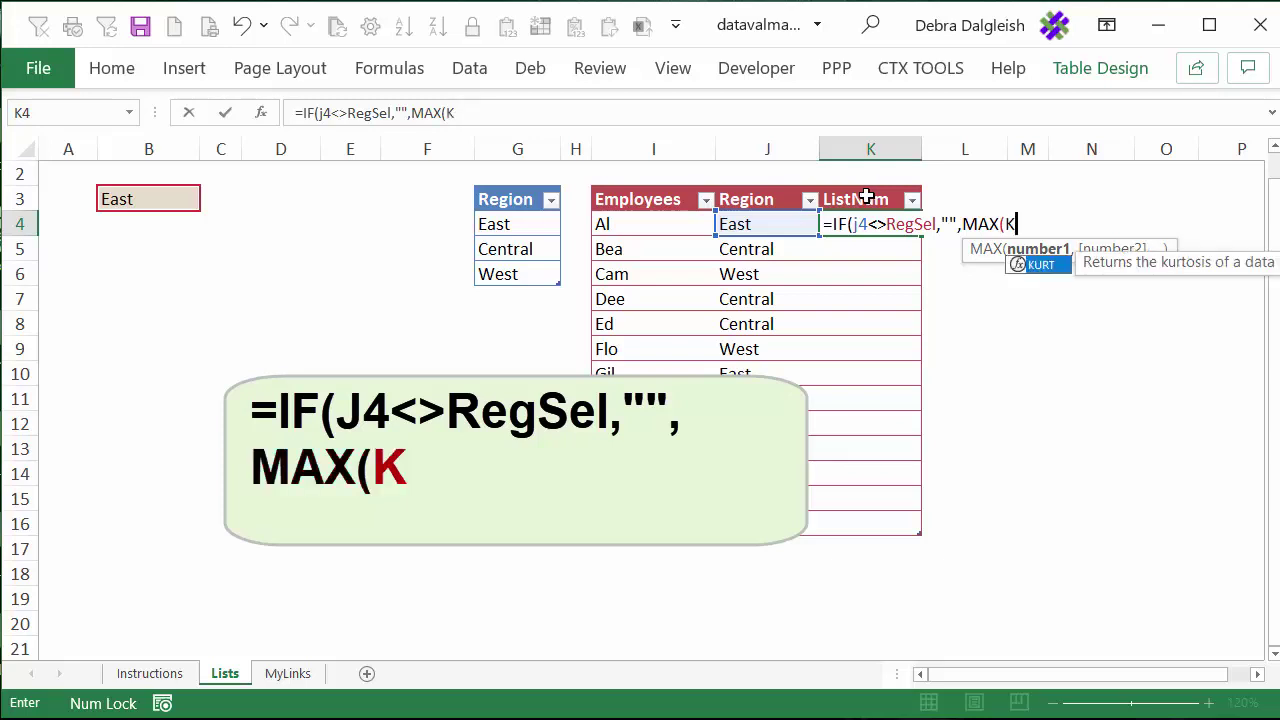
pyautogui.write('$')
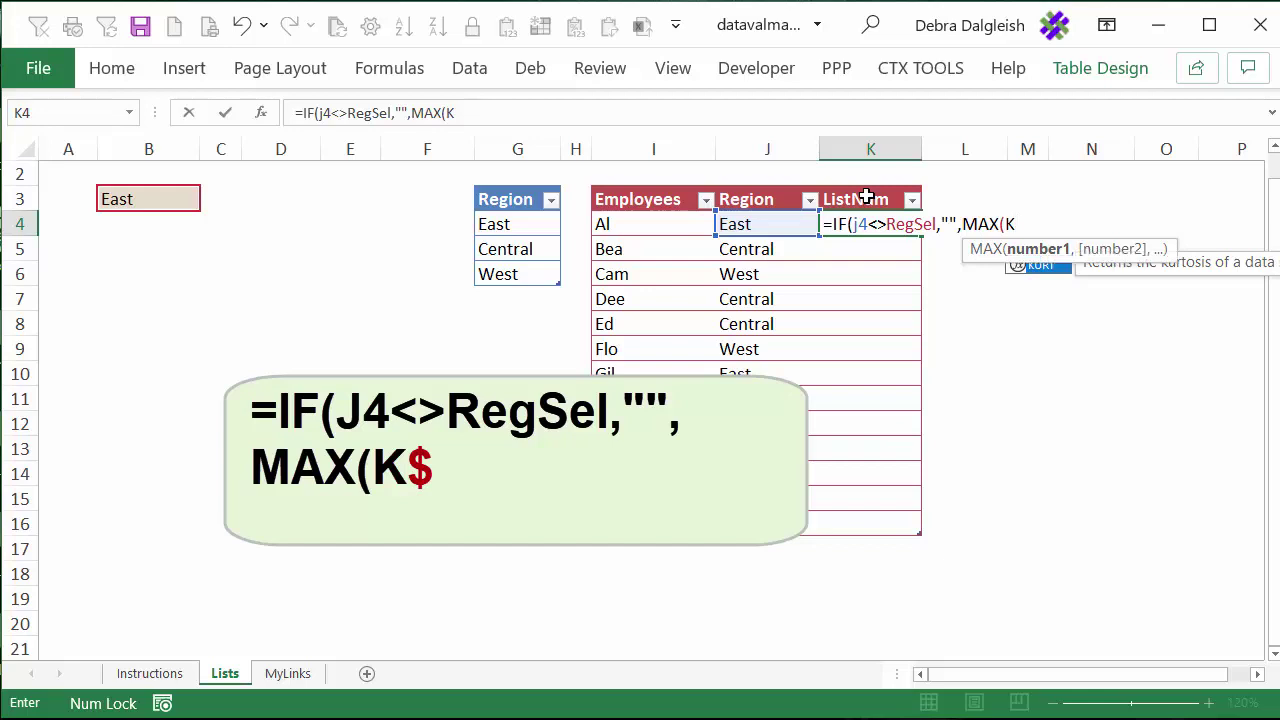
pyautogui.write('3')
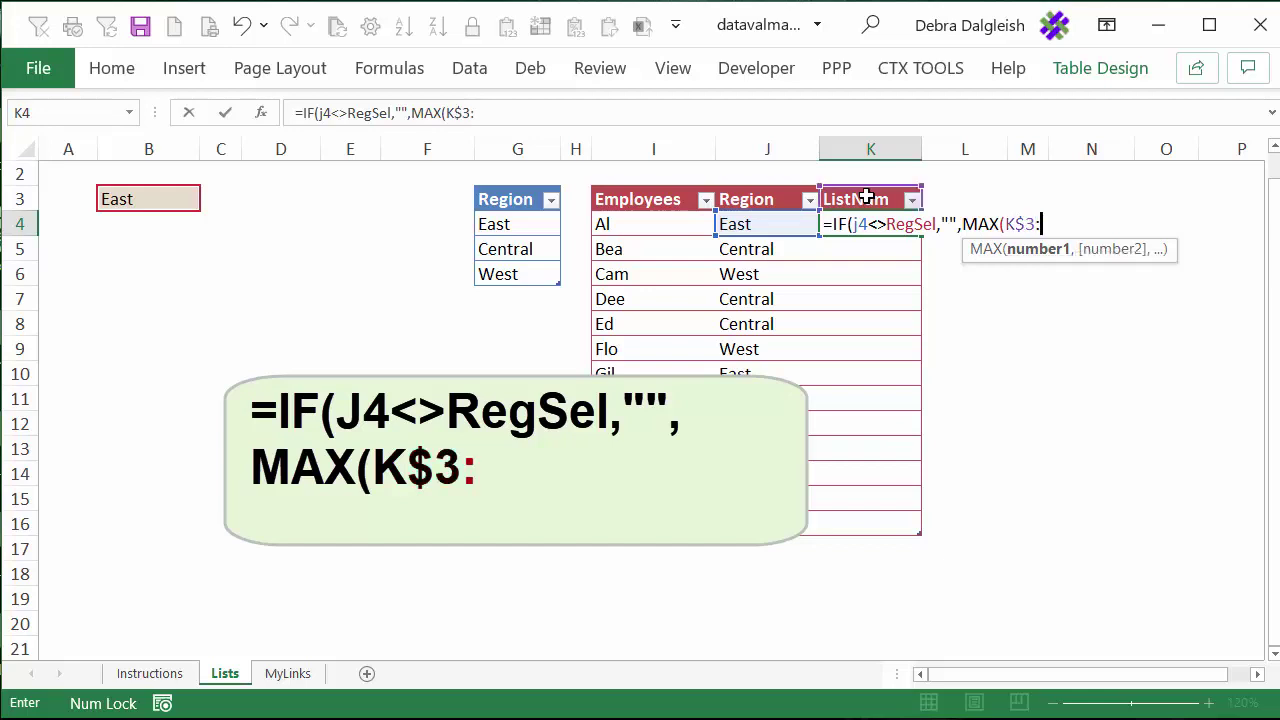
pyautogui.write(':k3)')
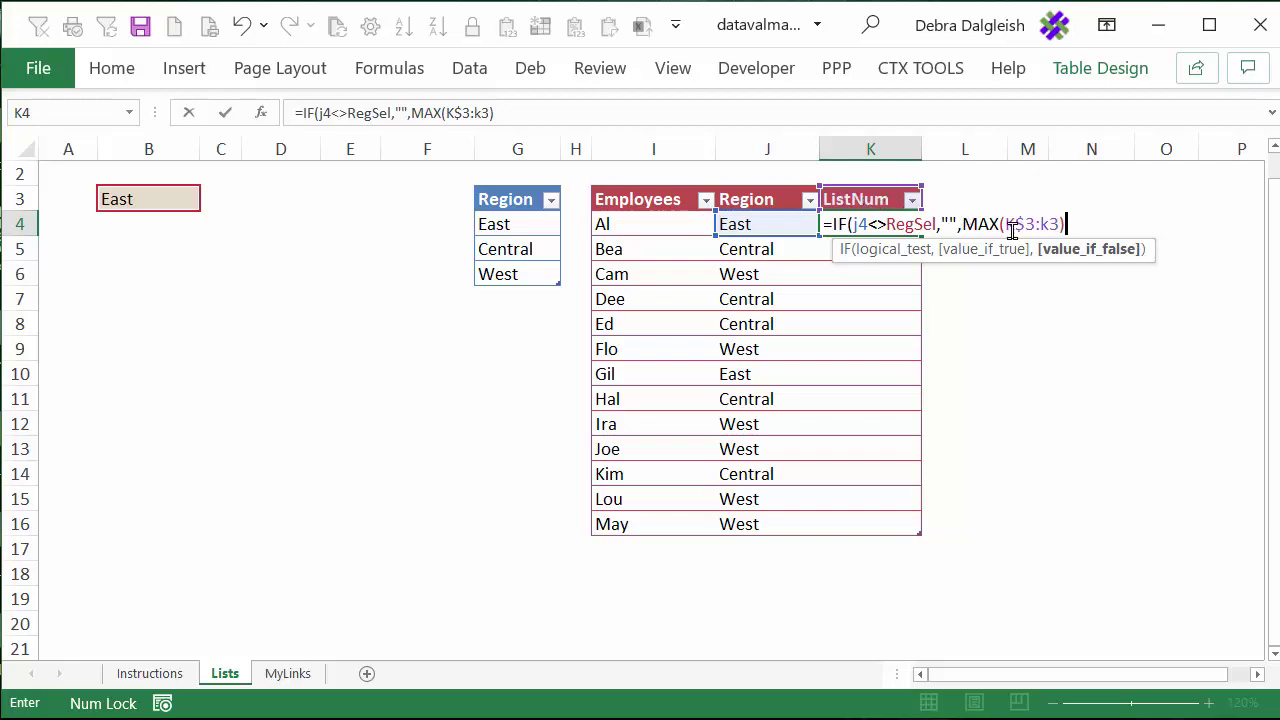
# Step: Wrap the MAX part in a SUM that adds 1, completing K4 as =IF(J4<>RegSel,"",SUM(MAX(K$3:K3),1))
pyautogui.click(964, 224)
pyautogui.write('sum(')
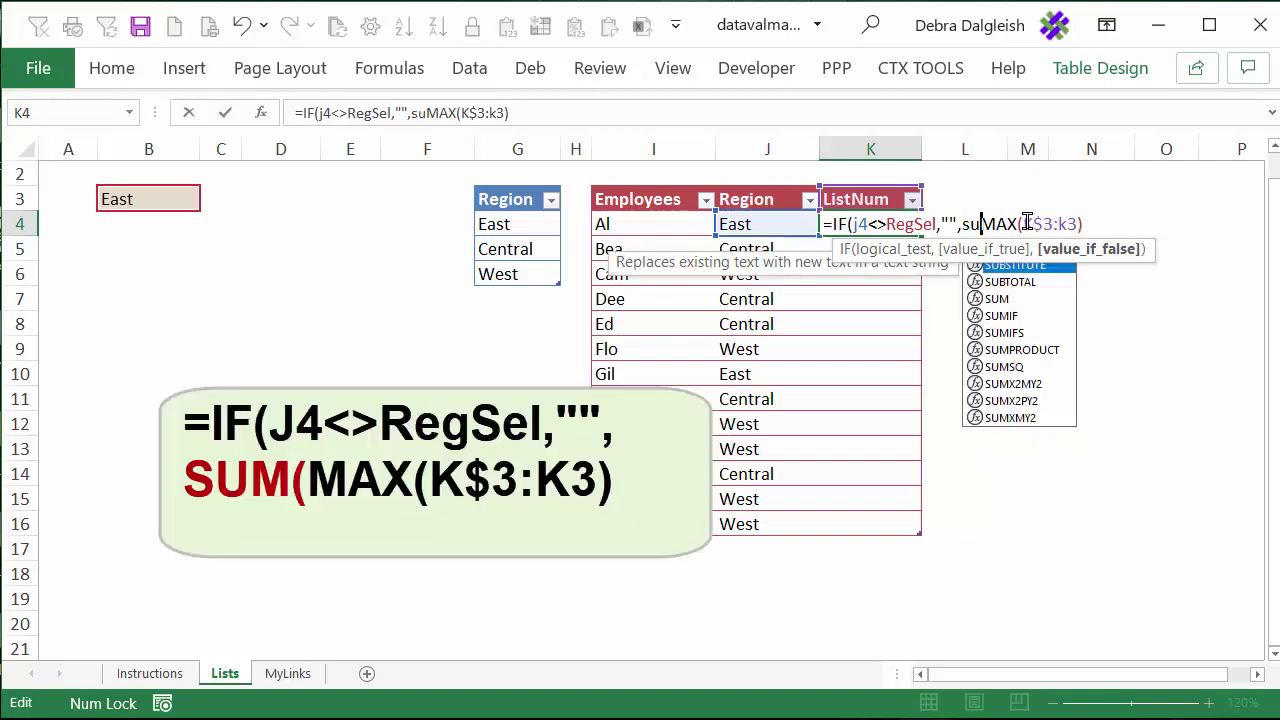
pyautogui.click(1106, 224)
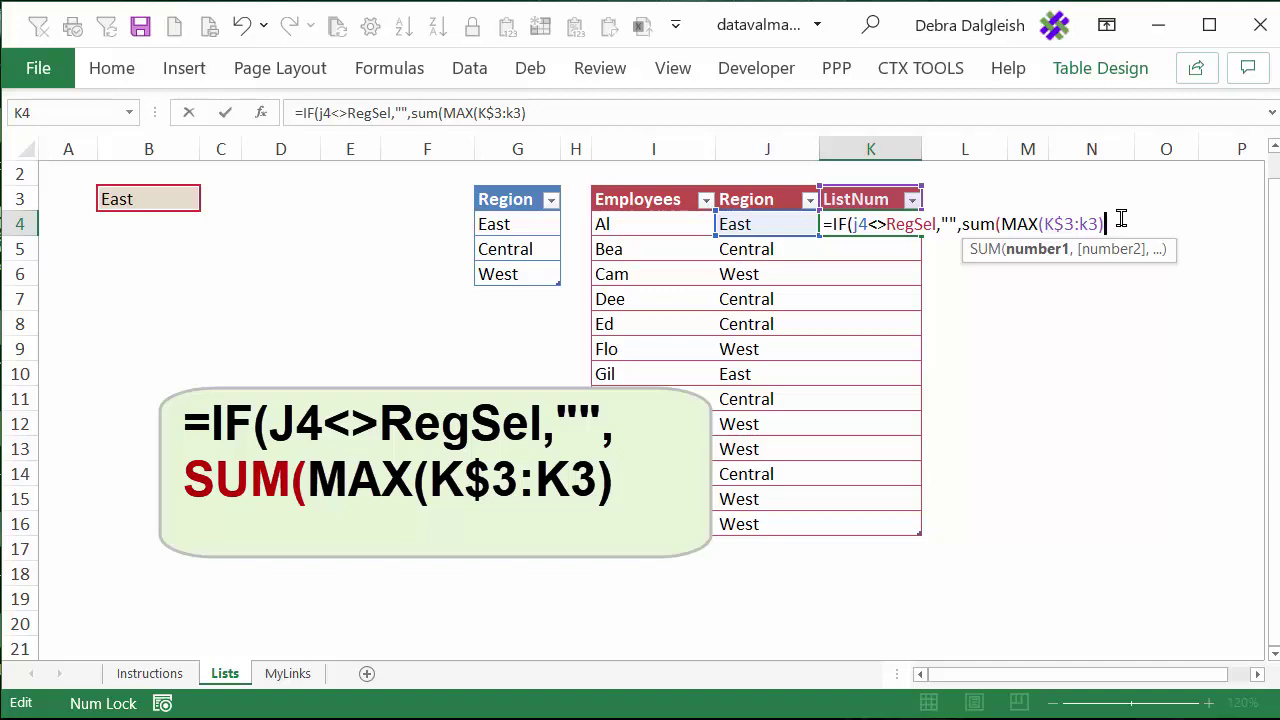
pyautogui.write(',1)')
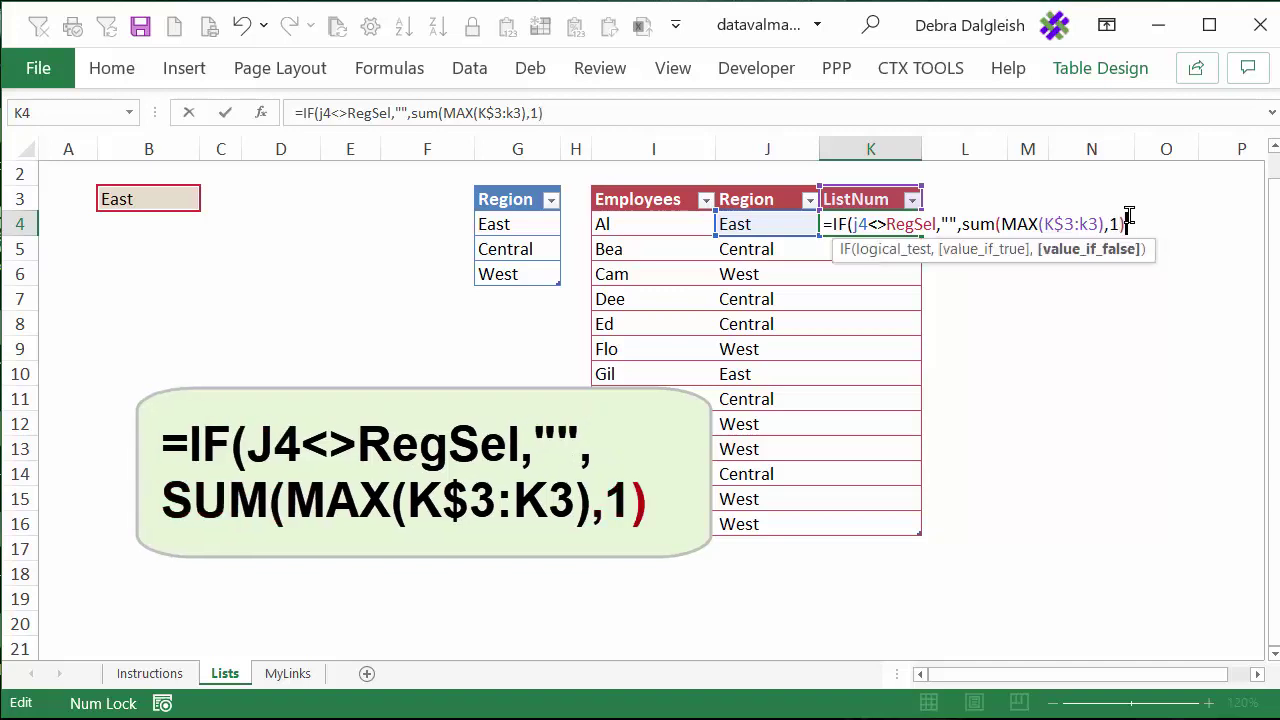
pyautogui.write(')')
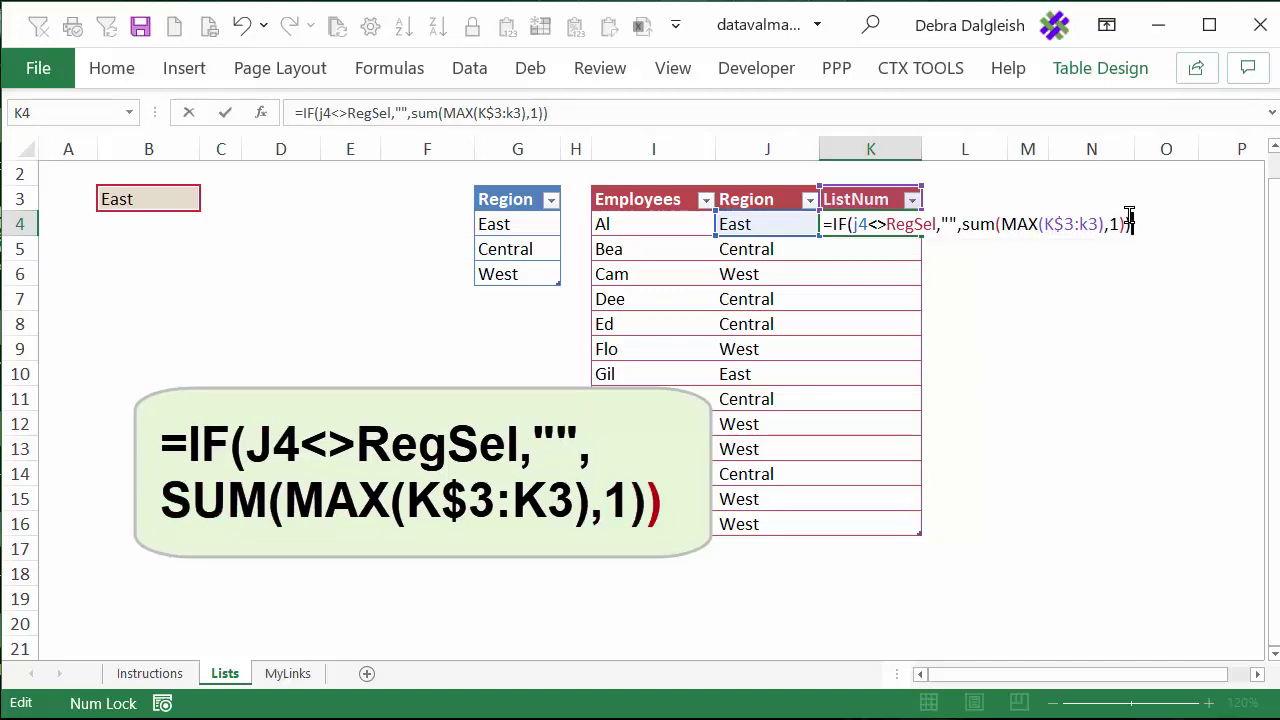
pyautogui.press('Return')
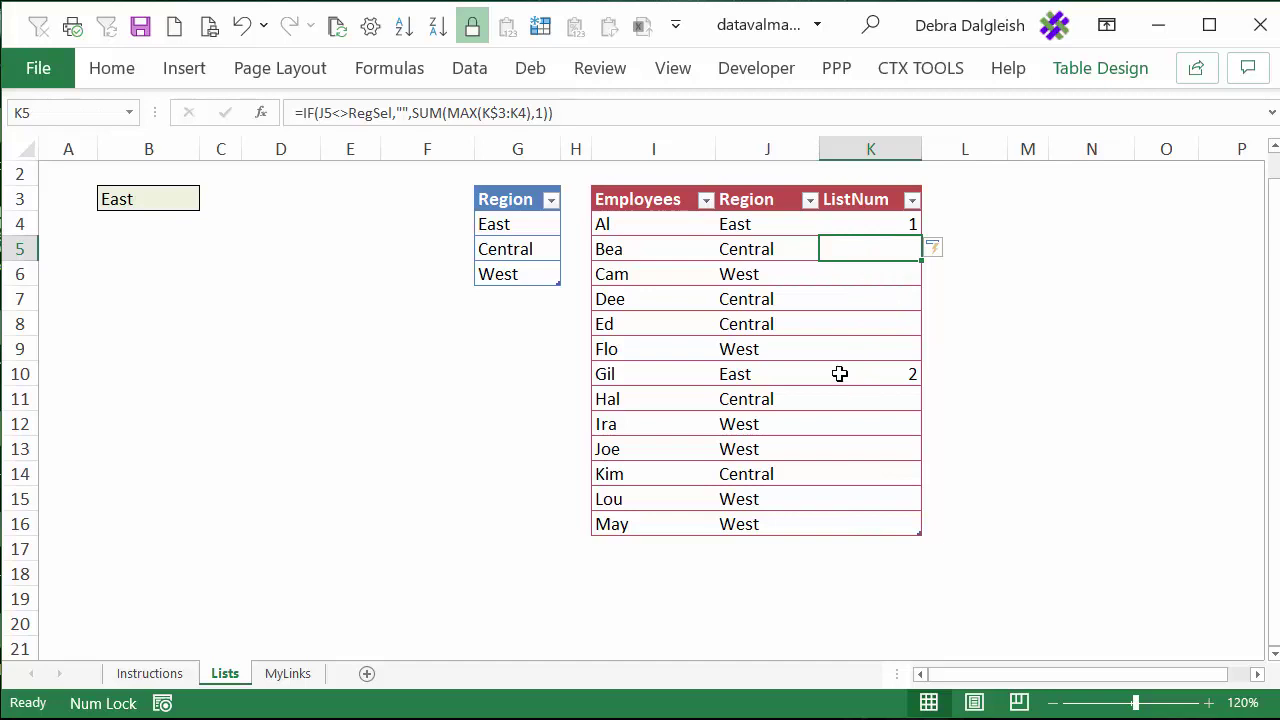
# Step: Check the ListNum numbering by switching the selected region in B3 to Central and back to East
pyautogui.click(154, 190)
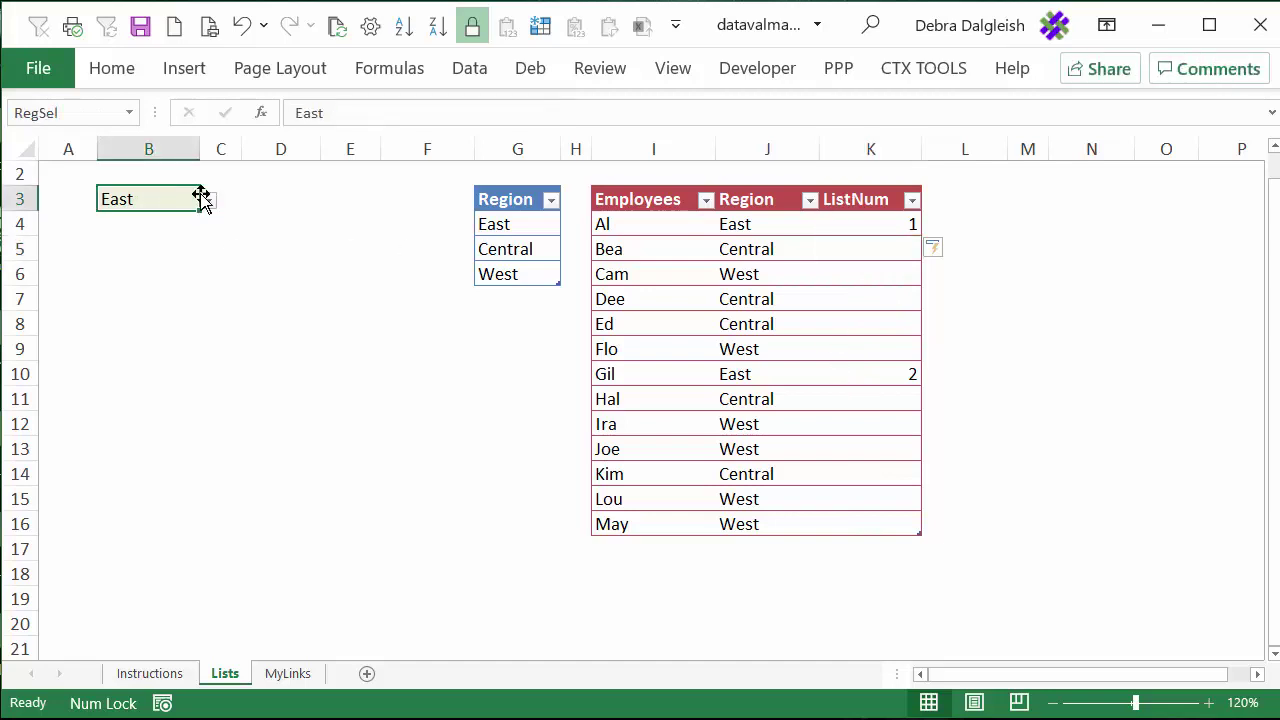
pyautogui.click(207, 200)
pyautogui.click(140, 236)
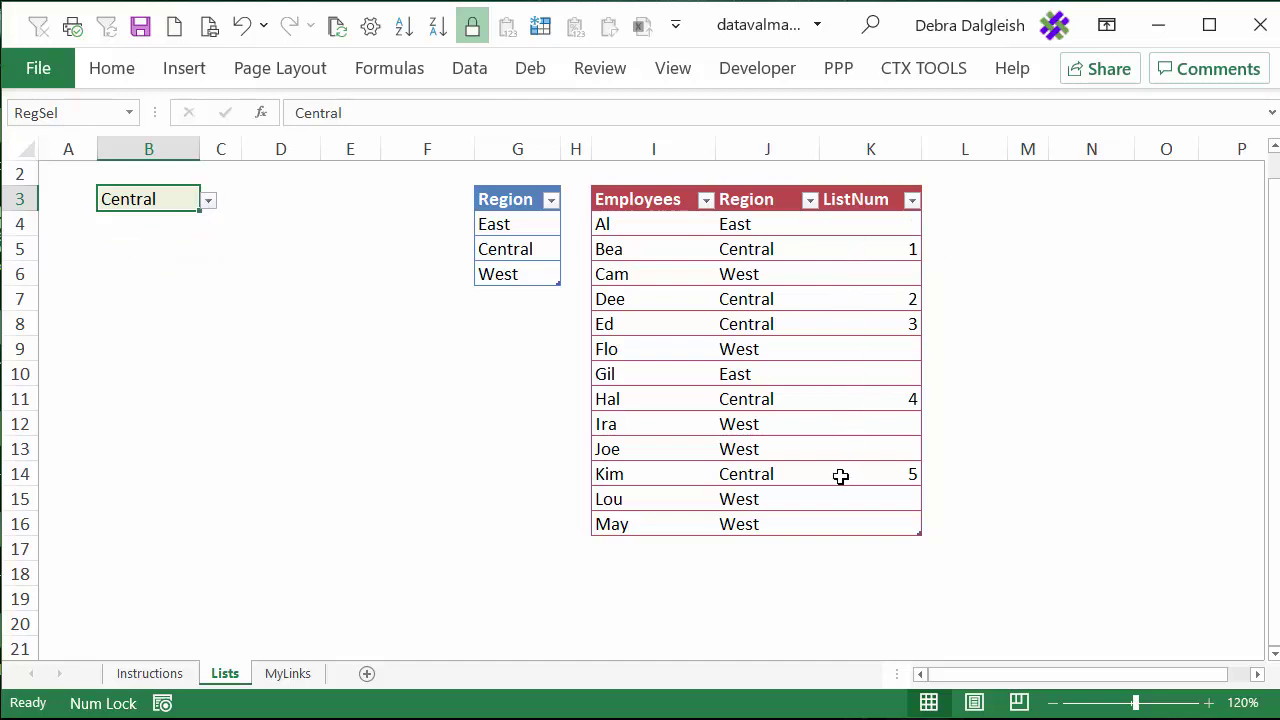
pyautogui.click(208, 201)
pyautogui.click(140, 220)
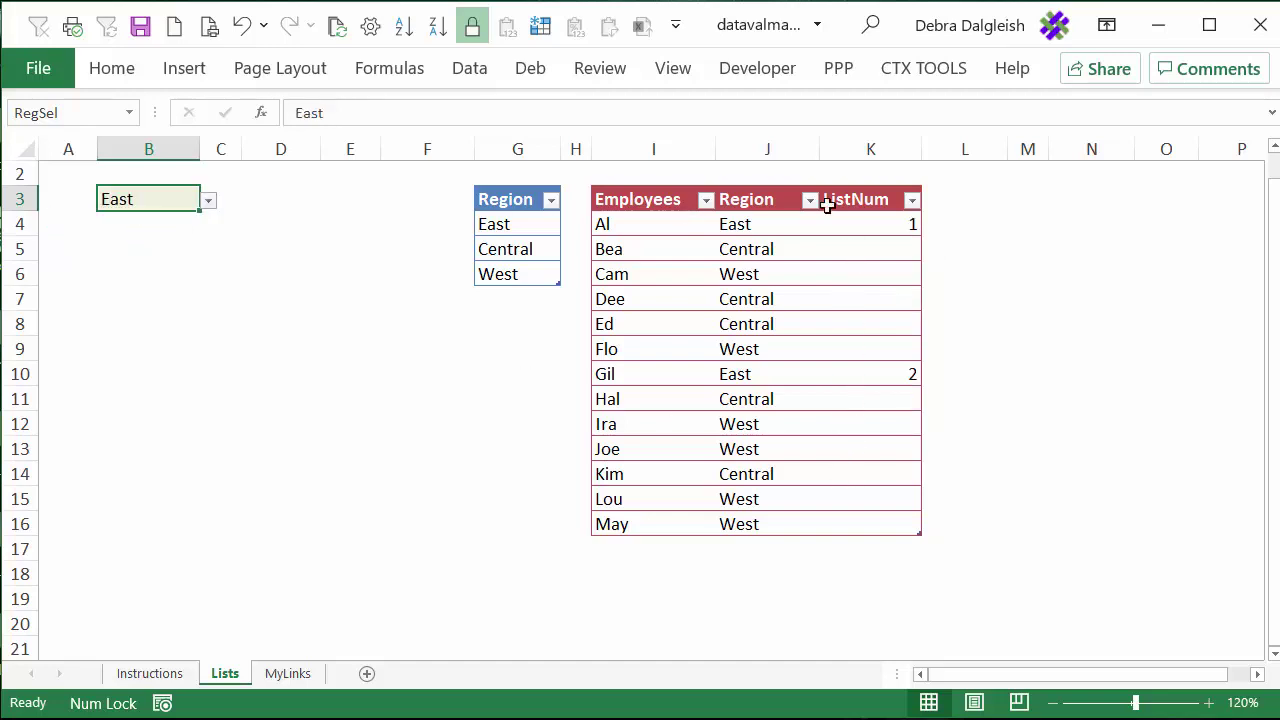
# Step: Centre the contents of the ListNum column, column K
pyautogui.click(857, 148)
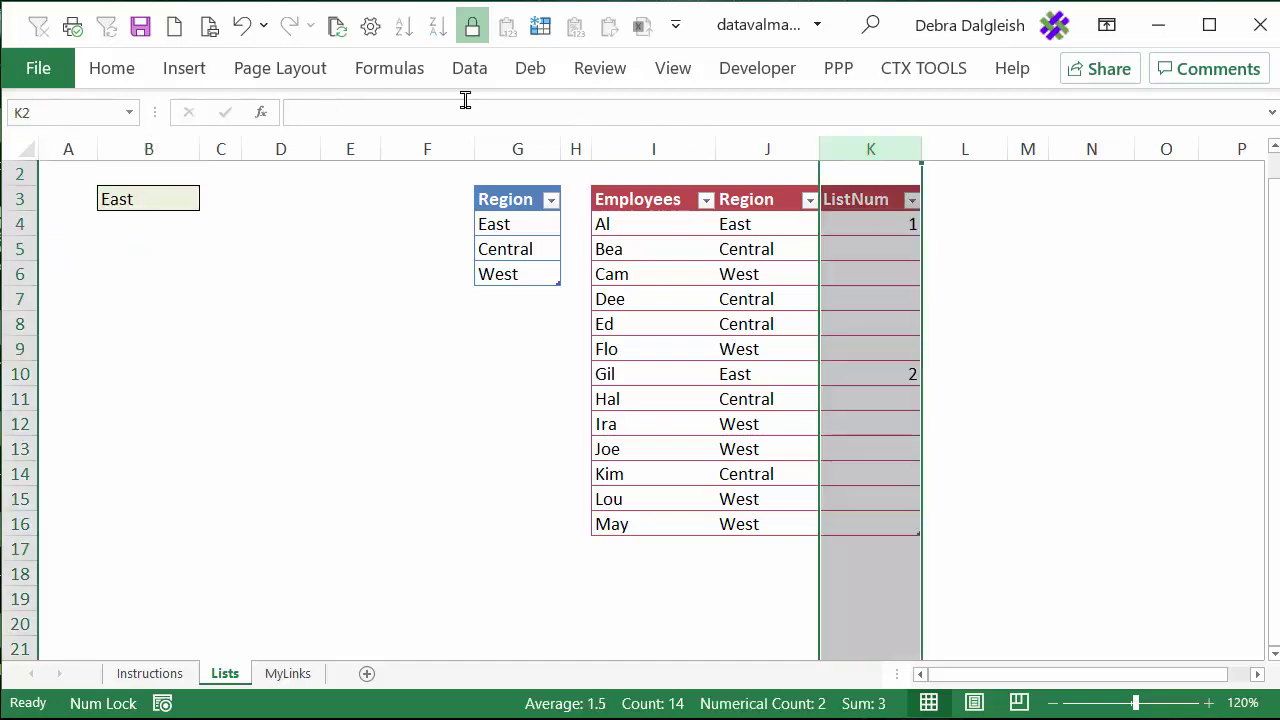
pyautogui.click(108, 72)
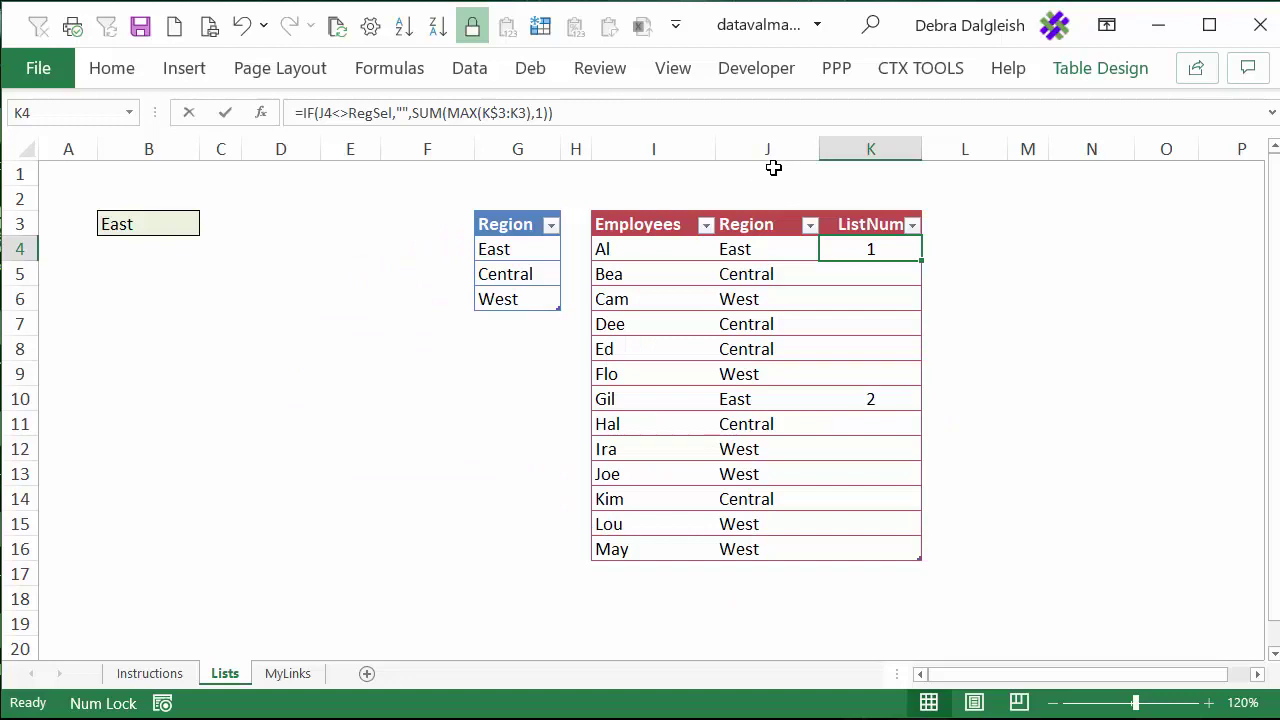
pyautogui.click(763, 173)
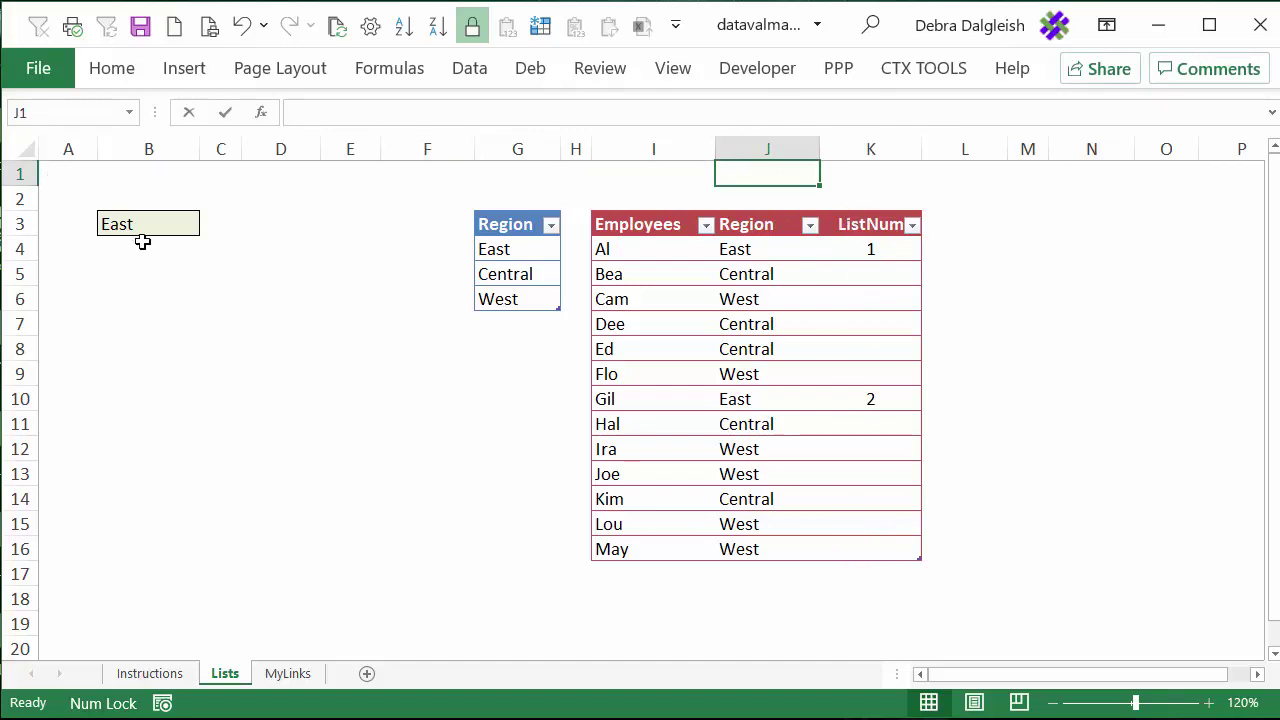
# Step: Enter the label "# in Region" in cell I1 and make it bold
pyautogui.click(670, 173)
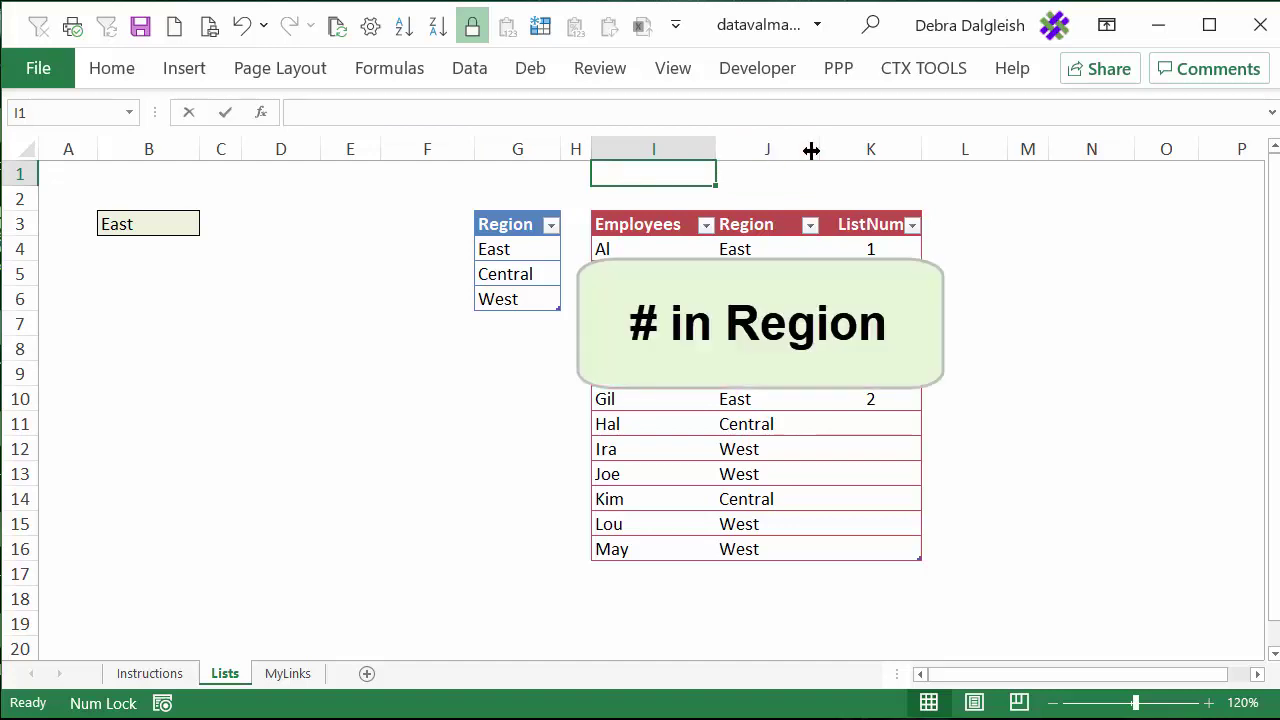
pyautogui.write('# in Region')
pyautogui.press('Return')
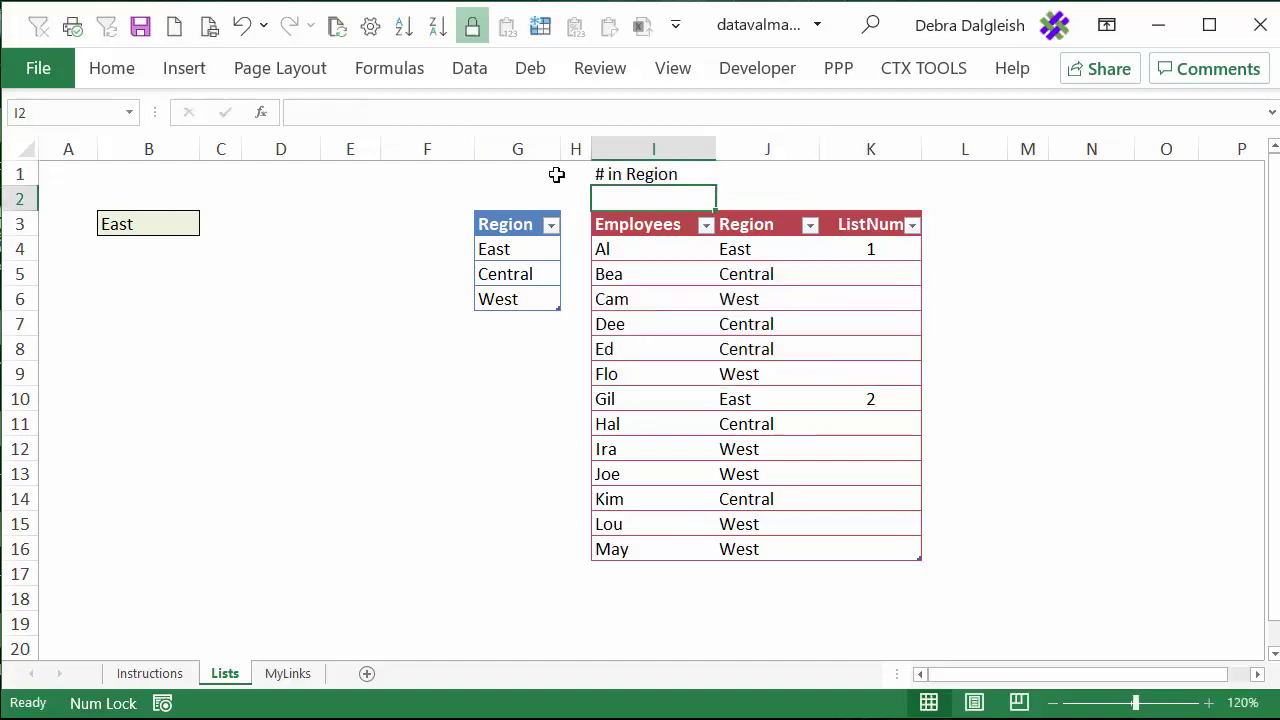
pyautogui.click(634, 175)
pyautogui.hotkey('ctrl', 'b')
# Step: Enter the formula =MAX(tblEmp[ListNum]) in cell J1
pyautogui.click(757, 174)
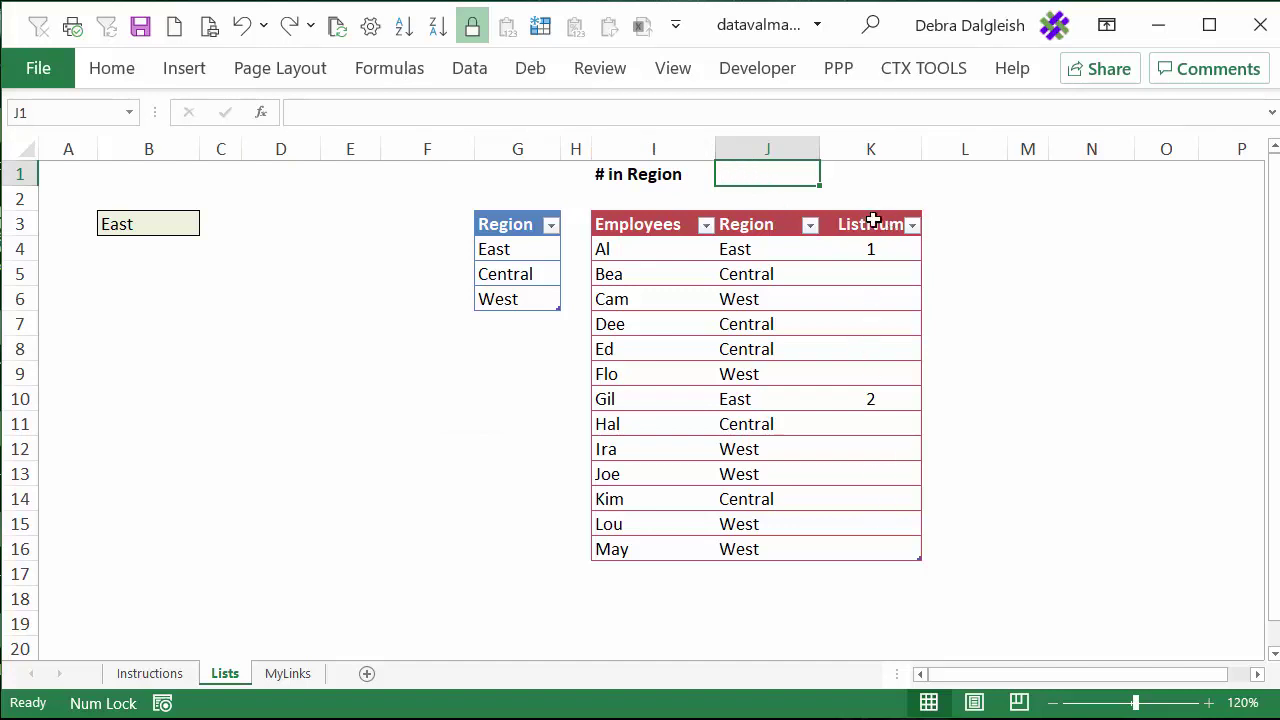
pyautogui.write('=')
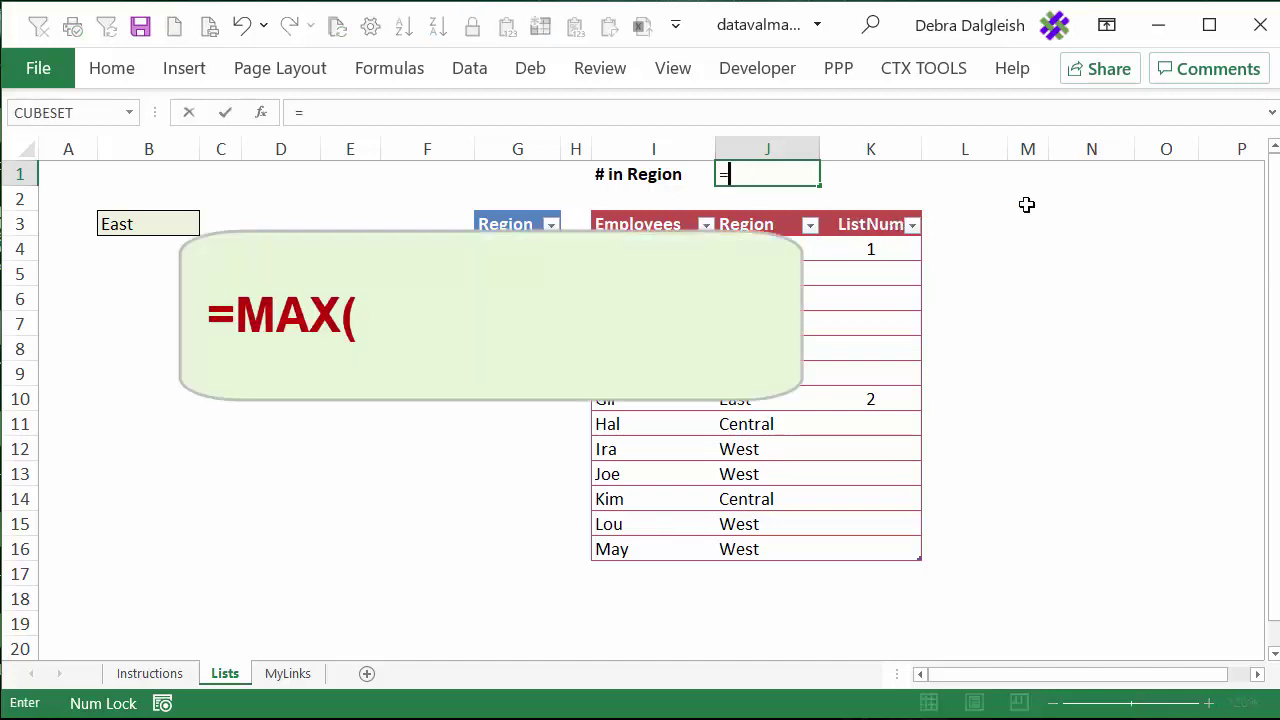
pyautogui.write('max(')
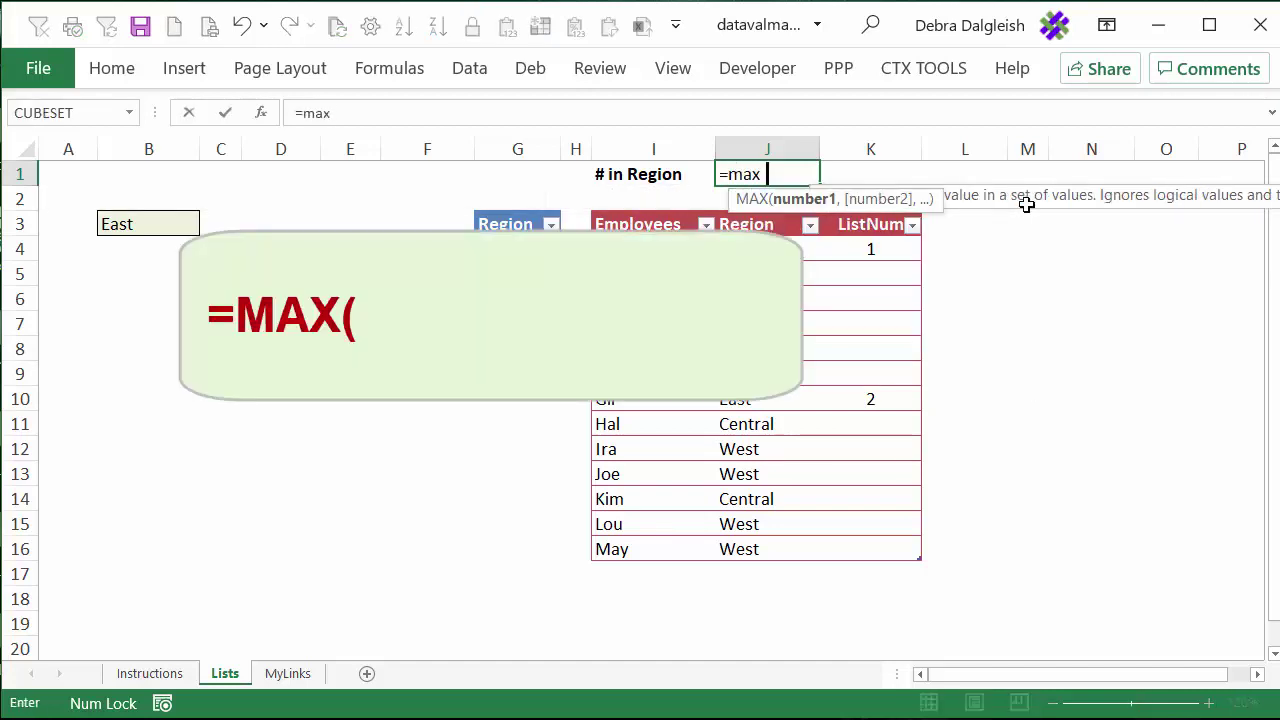
pyautogui.click(880, 218)
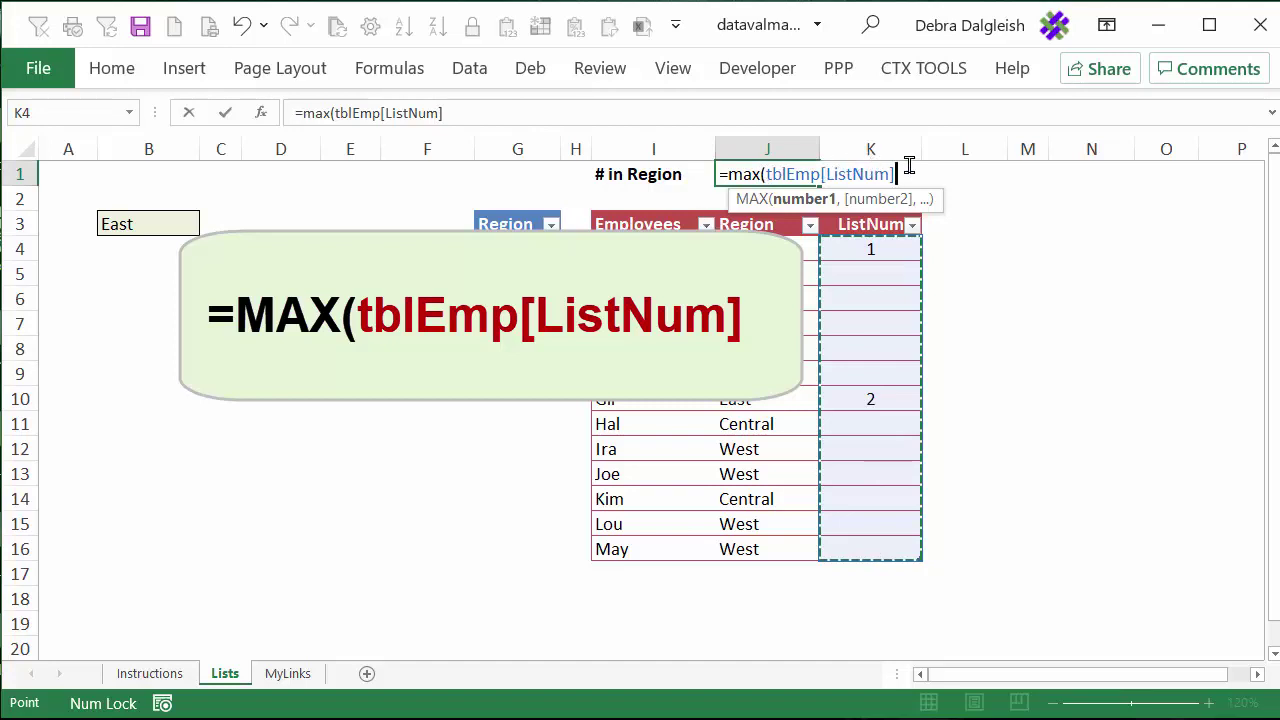
pyautogui.write(')')
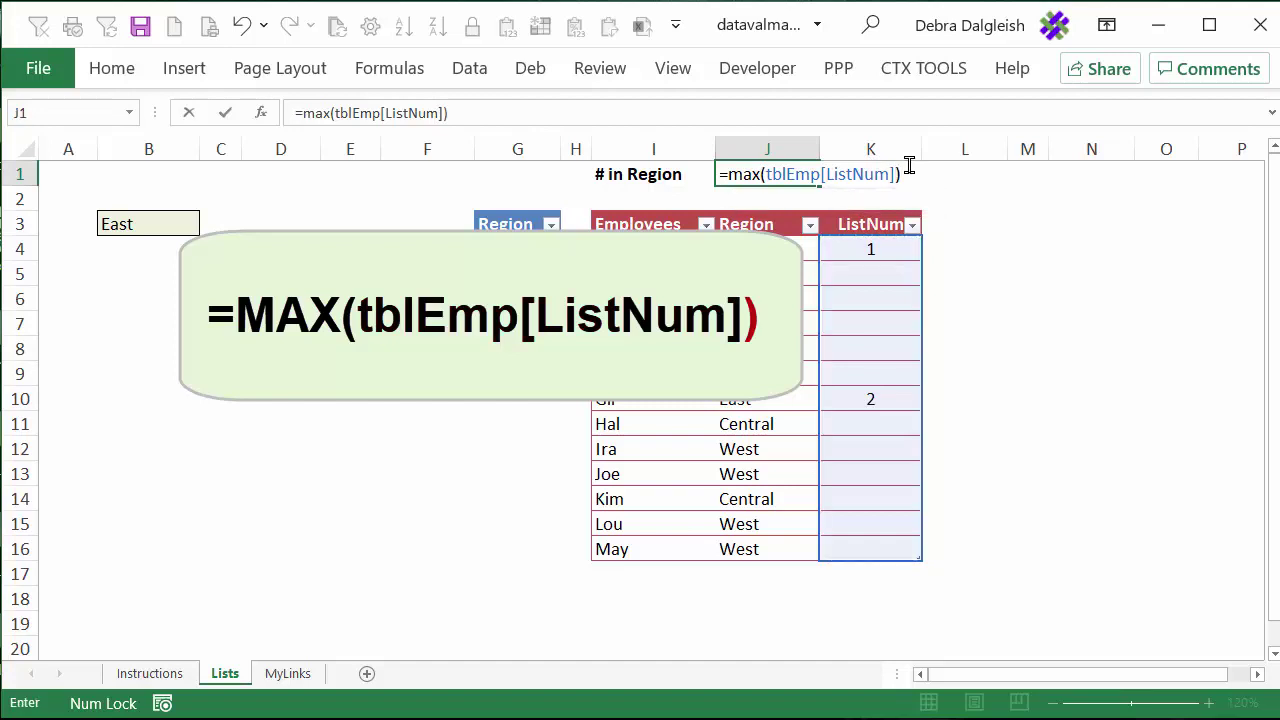
pyautogui.press('Return')
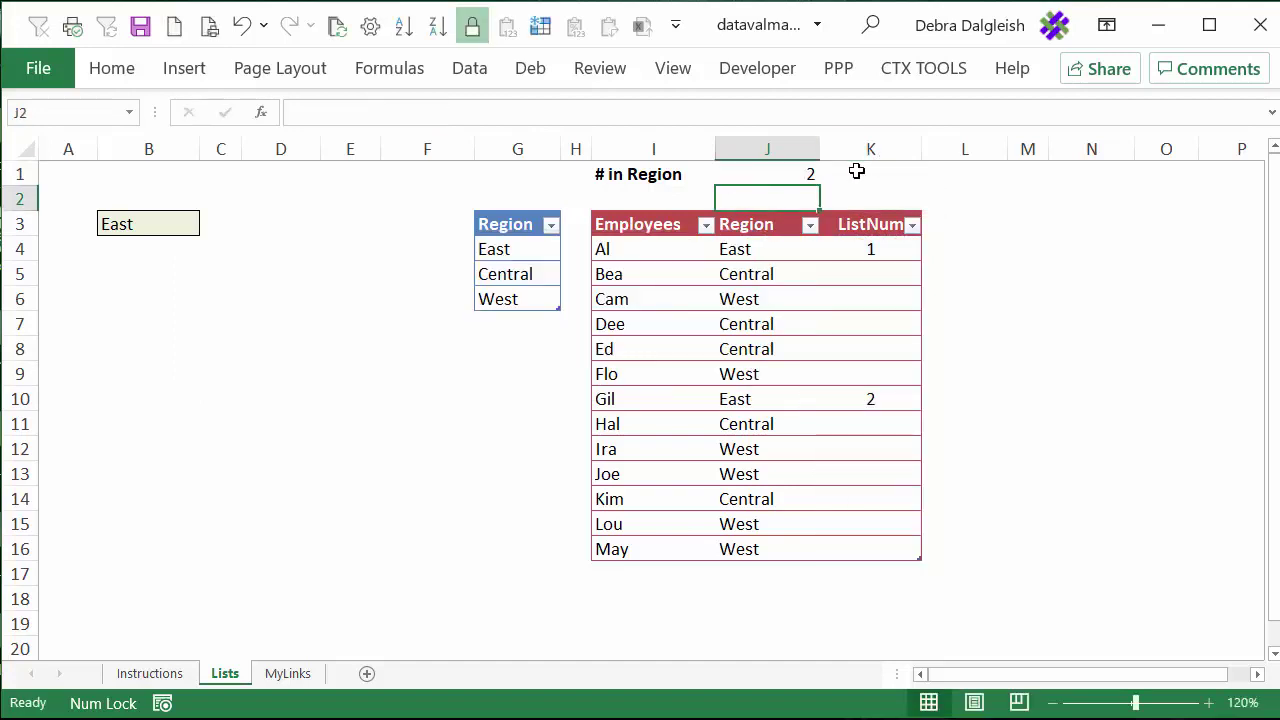
# Step: Check the J1 count by switching the selected region in B3 to Central and back to East
pyautogui.click(168, 224)
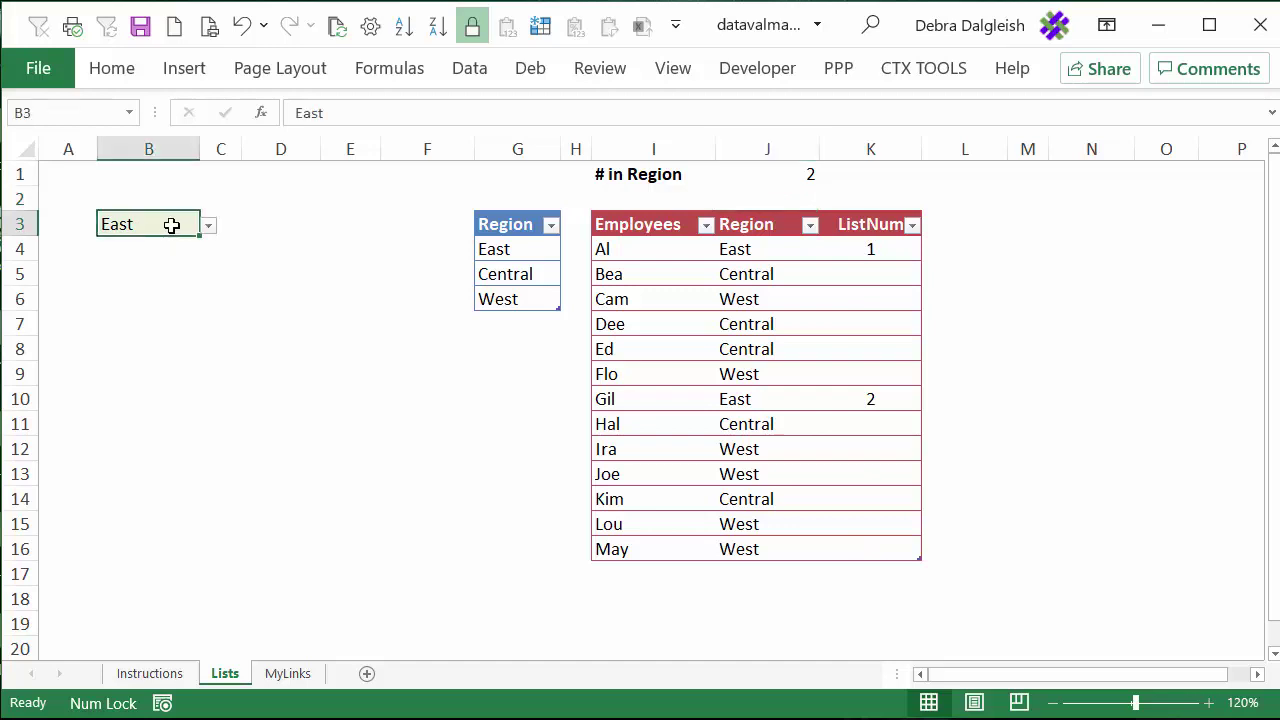
pyautogui.click(210, 233)
pyautogui.click(139, 262)
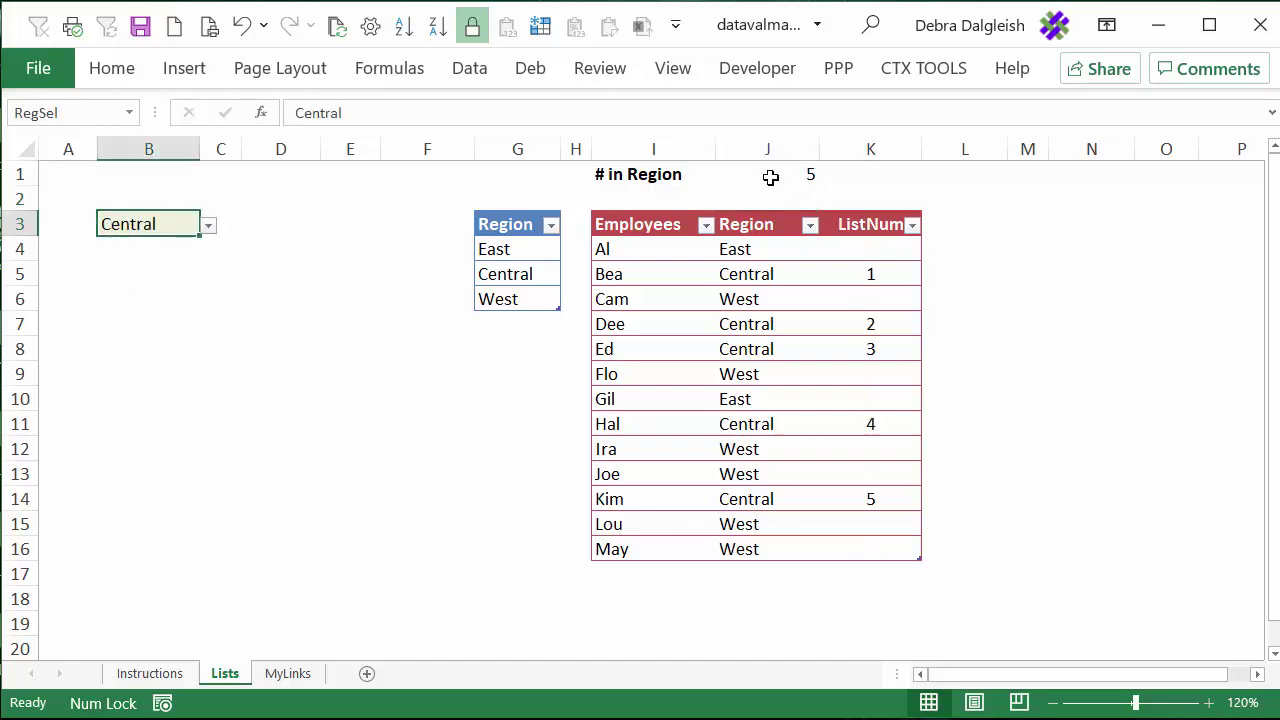
pyautogui.click(208, 226)
pyautogui.press('Escape')
# Step: Format cell J1 with centred text, an outline border and a light grey fill
pyautogui.click(766, 174)
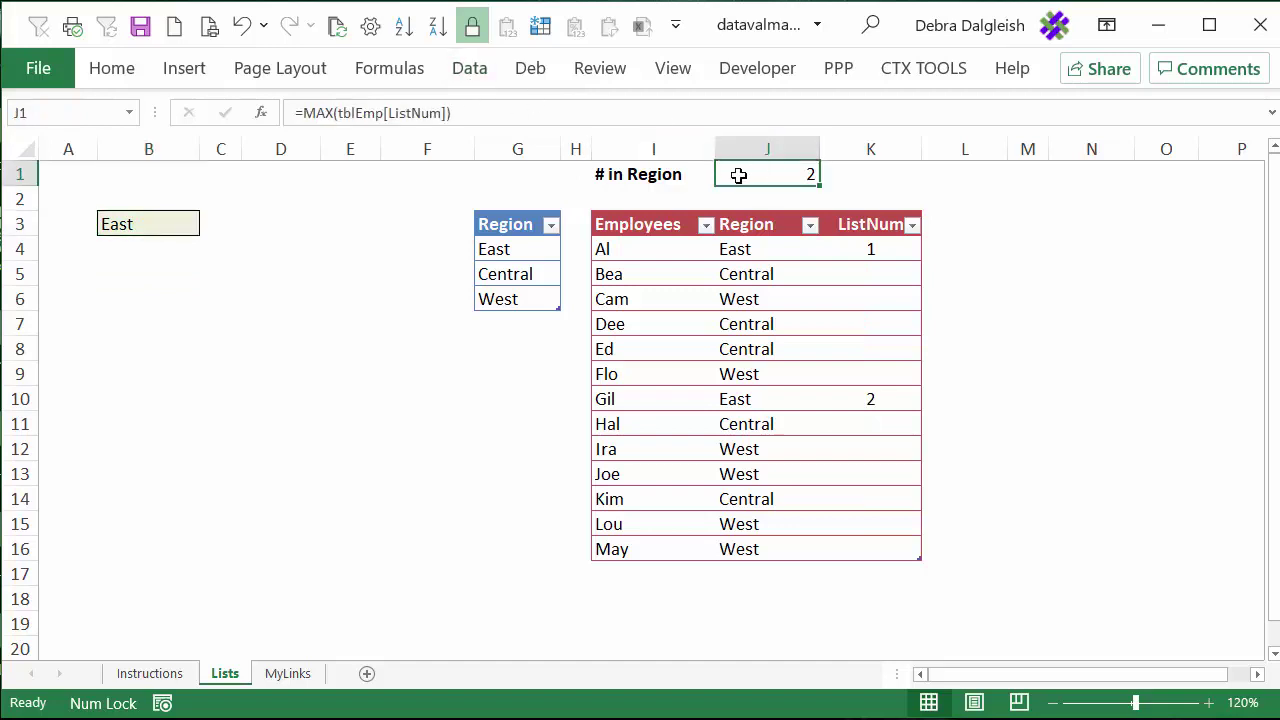
pyautogui.click(112, 68)
pyautogui.click(740, 172)
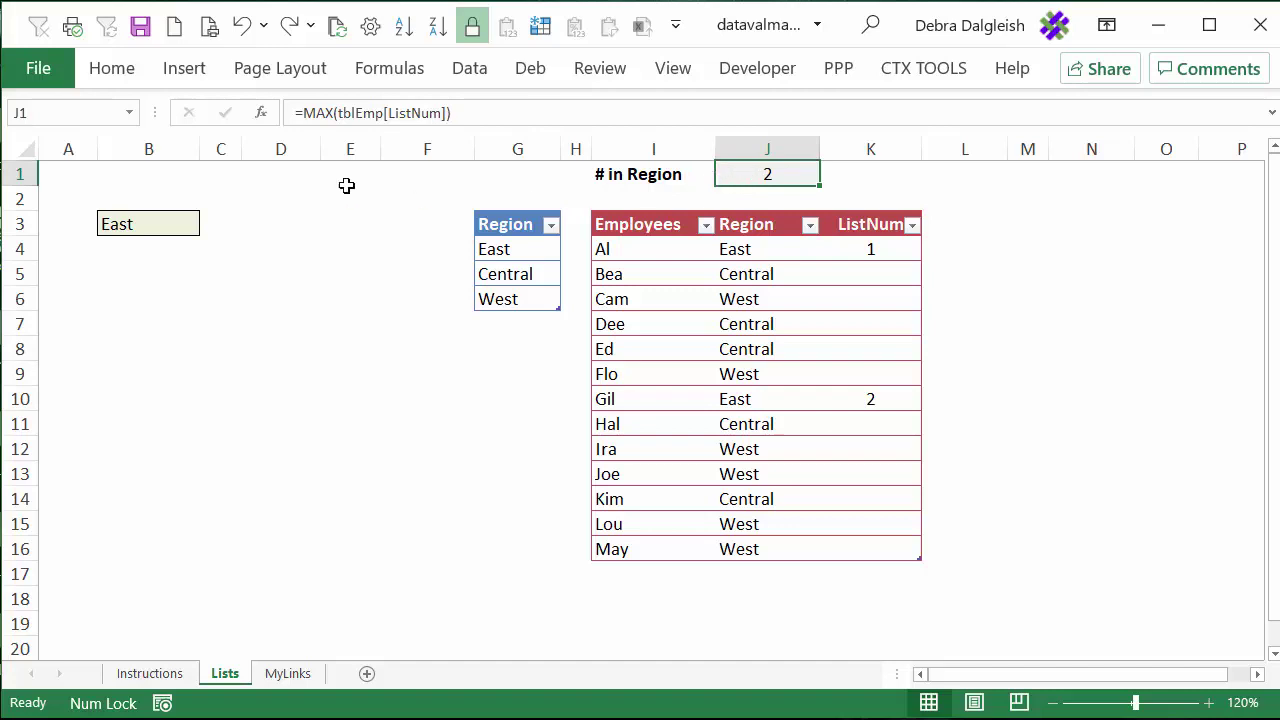
# Step: Name cell J1 RegNum
pyautogui.click(58, 111)
pyautogui.write('RegNum')
pyautogui.press('Escape')
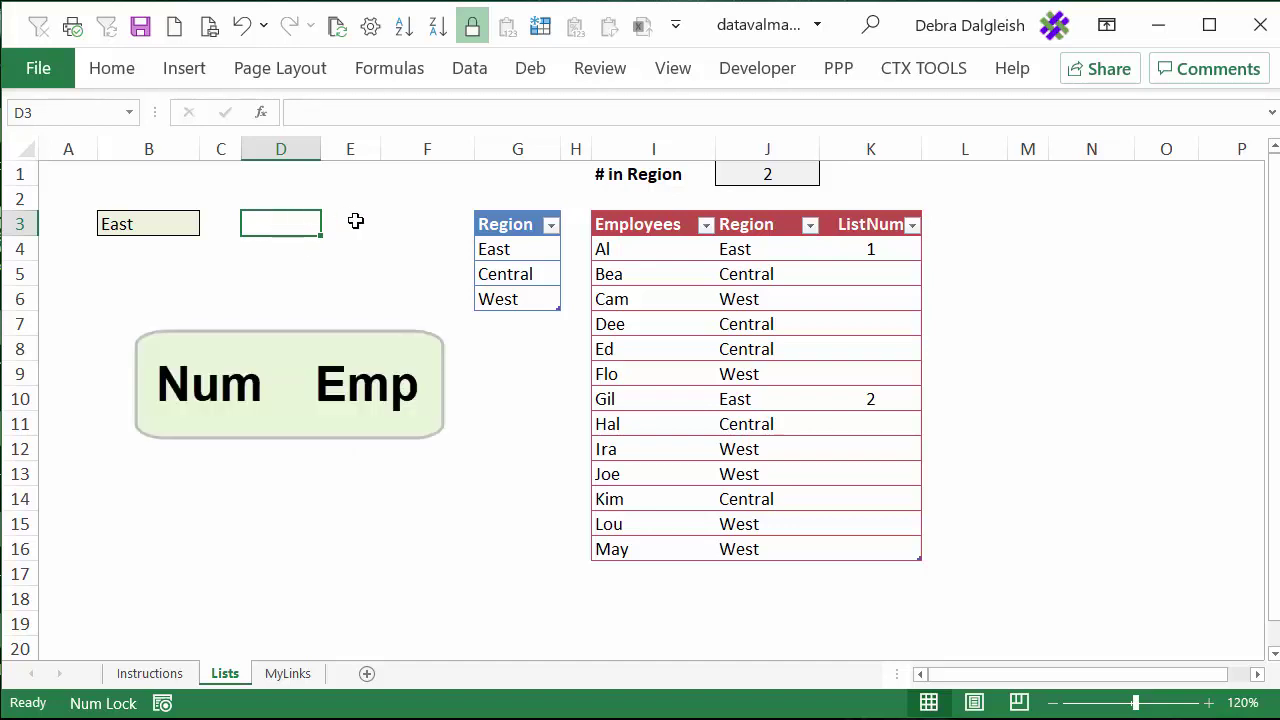
# Step: Enter the headings Num in D3 and Emp in E3
pyautogui.write('Num')
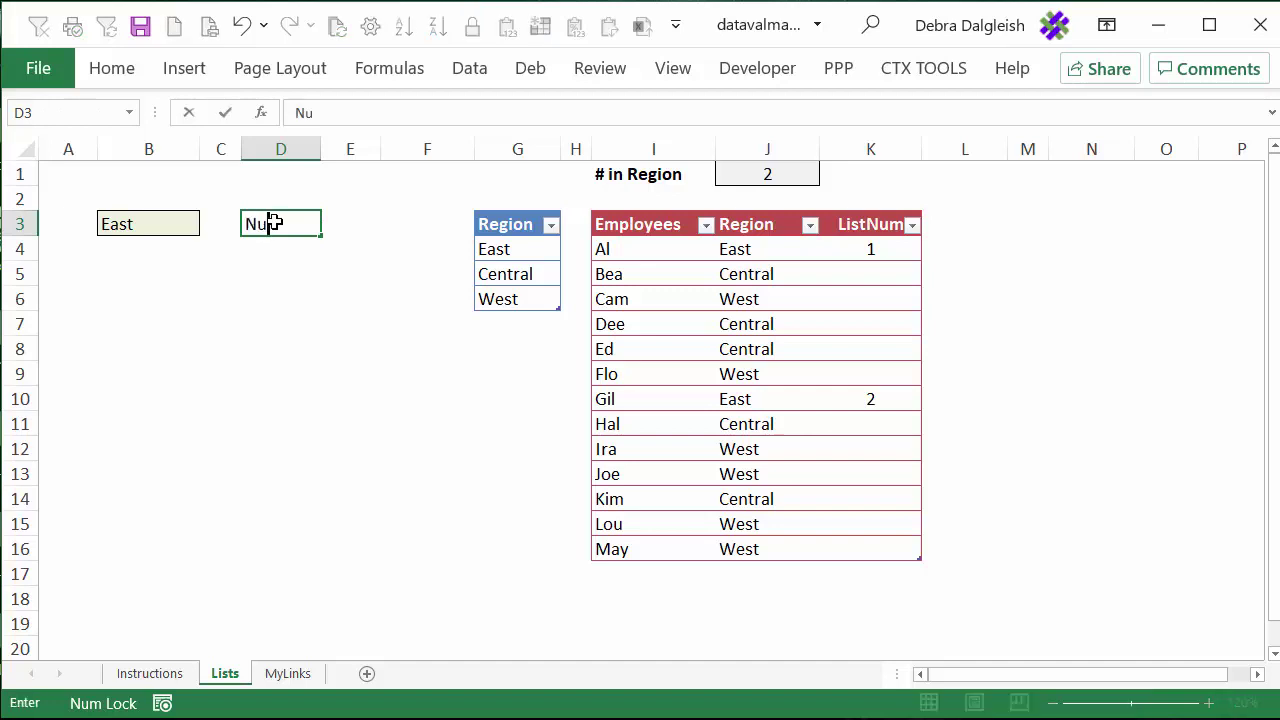
pyautogui.press('Tab')
pyautogui.write('Emp')
pyautogui.press('Return')
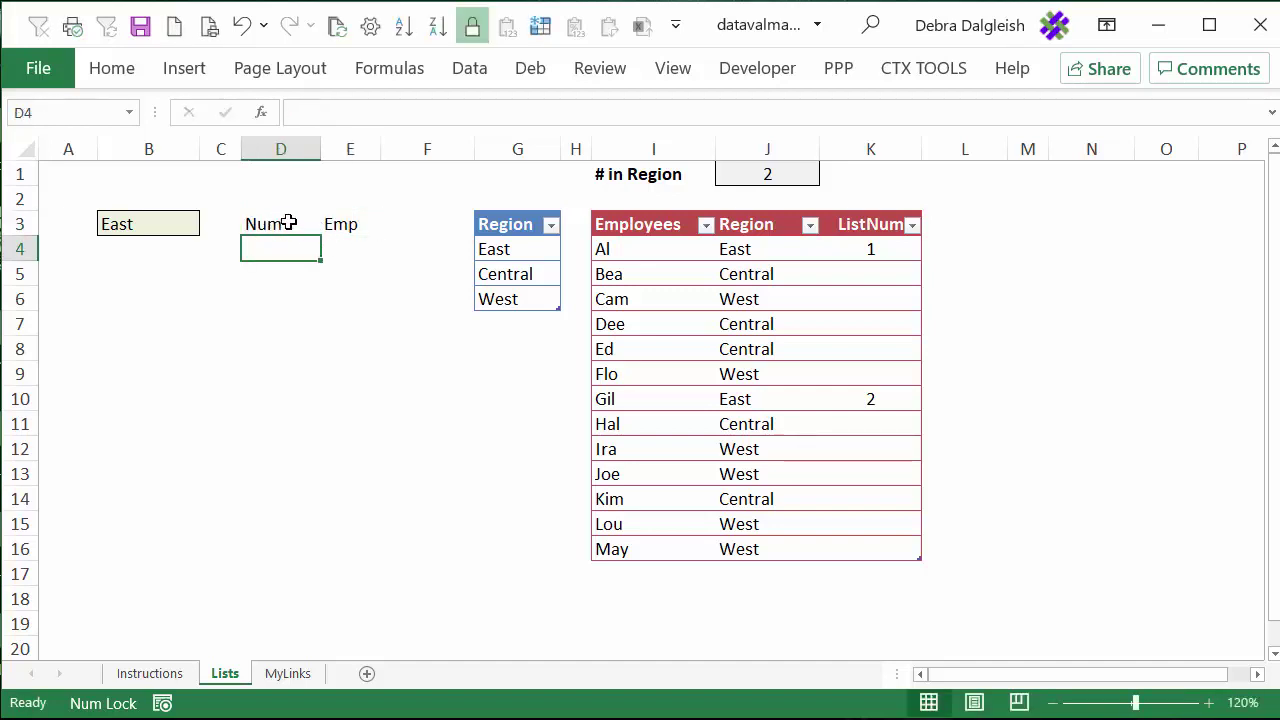
# Step: Format D3:E3 as a table with headers, using the light style with a black header row
pyautogui.click(301, 219)
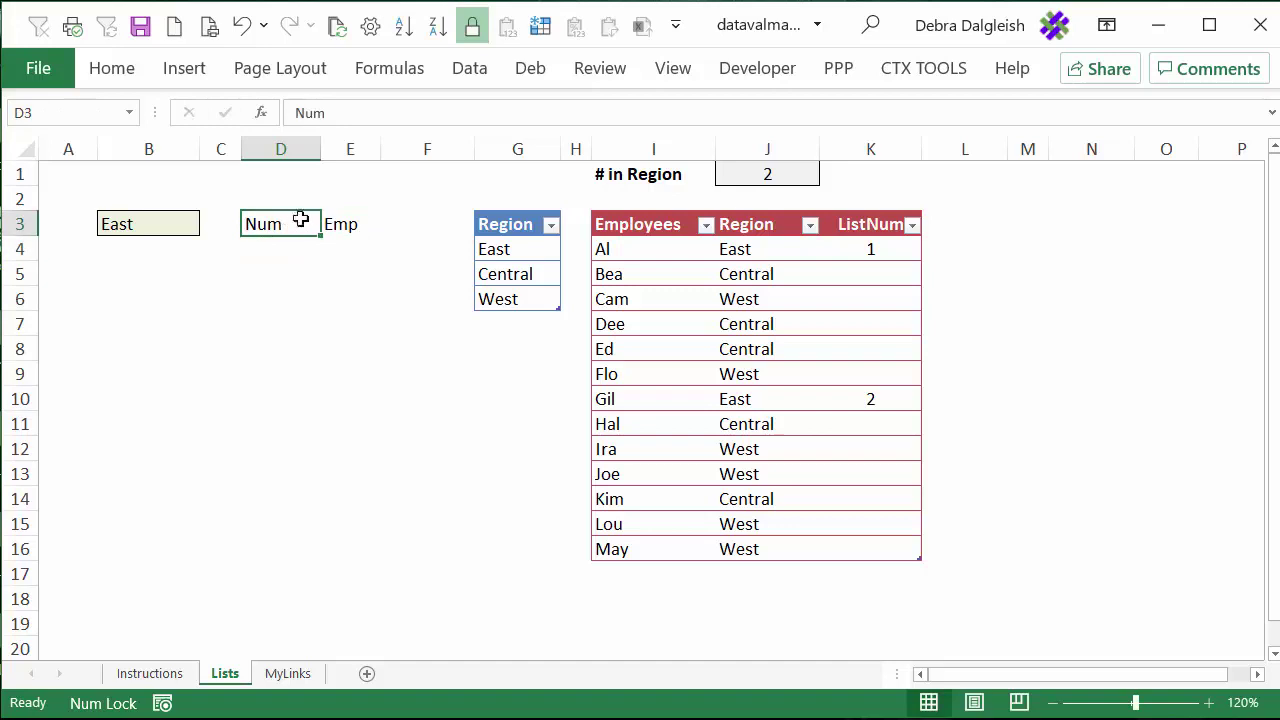
pyautogui.click(124, 76)
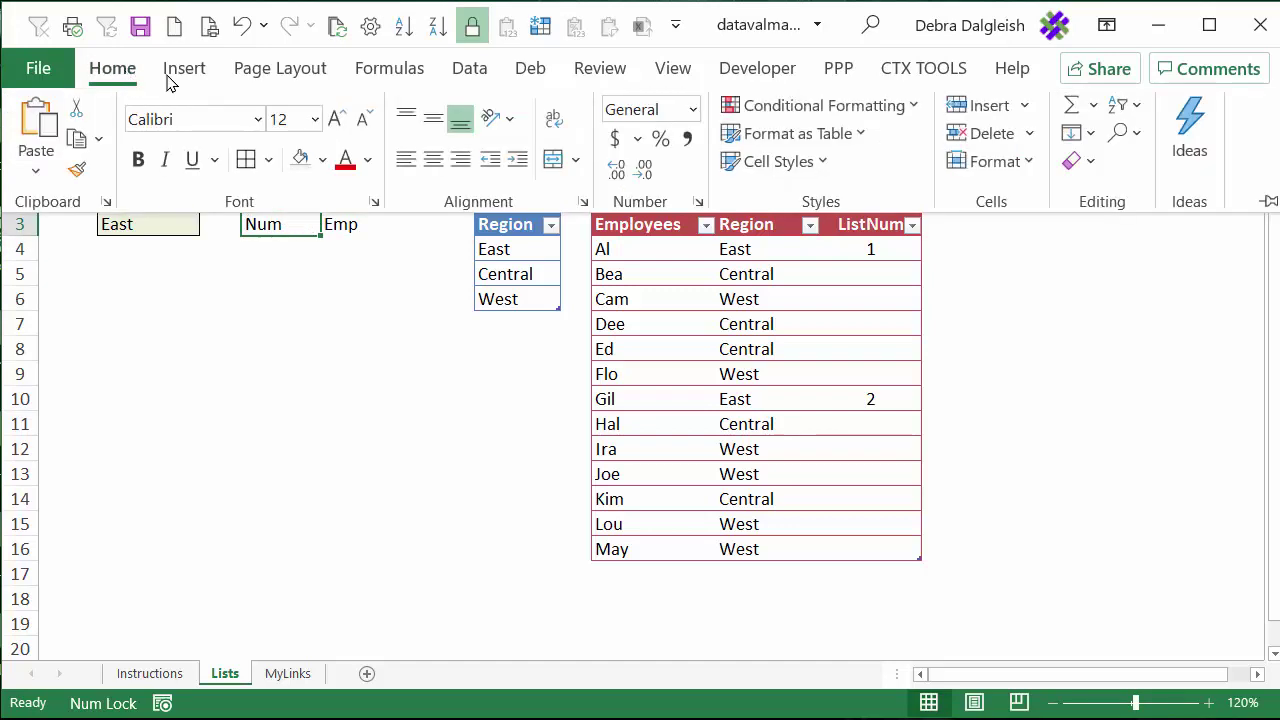
pyautogui.click(860, 138)
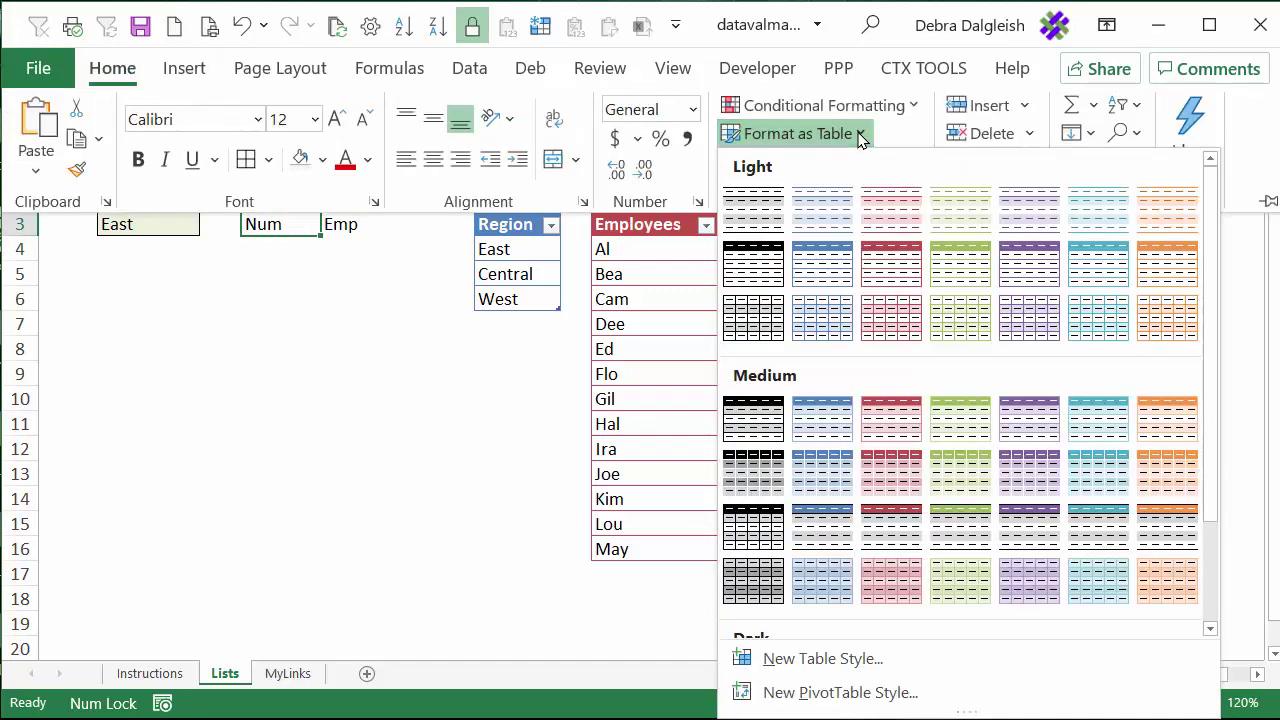
pyautogui.click(759, 270)
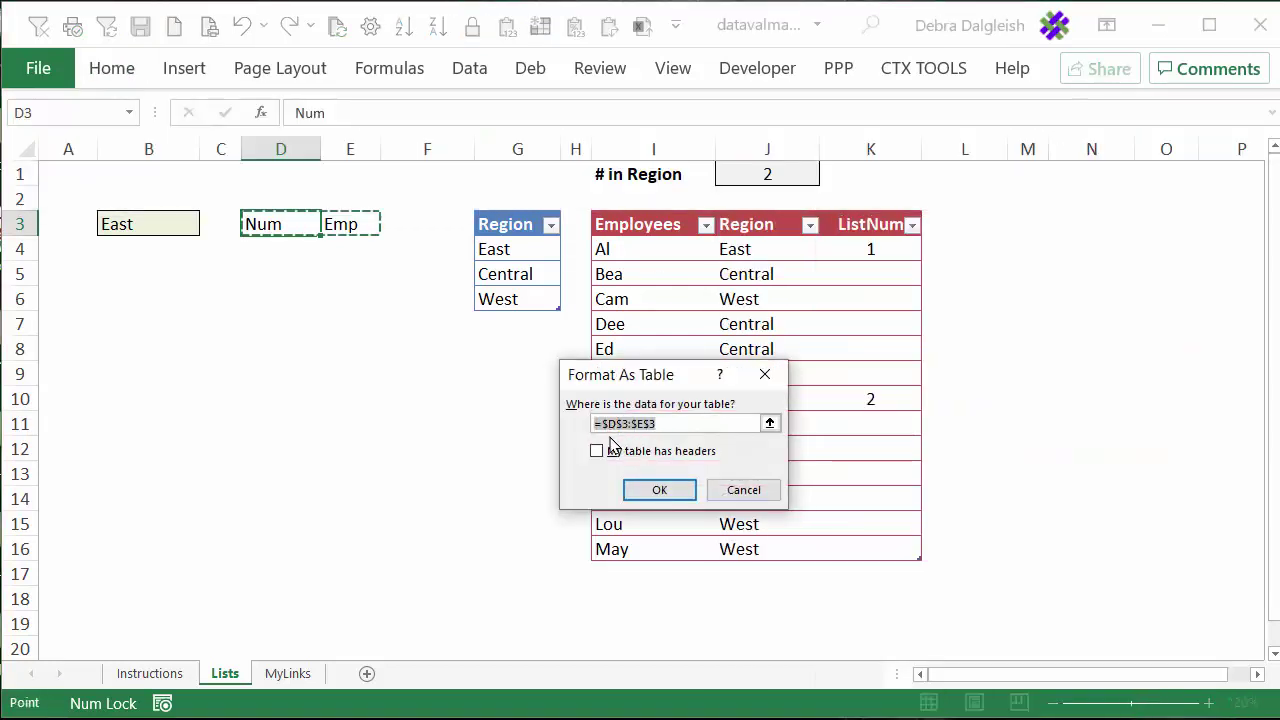
pyautogui.click(597, 453)
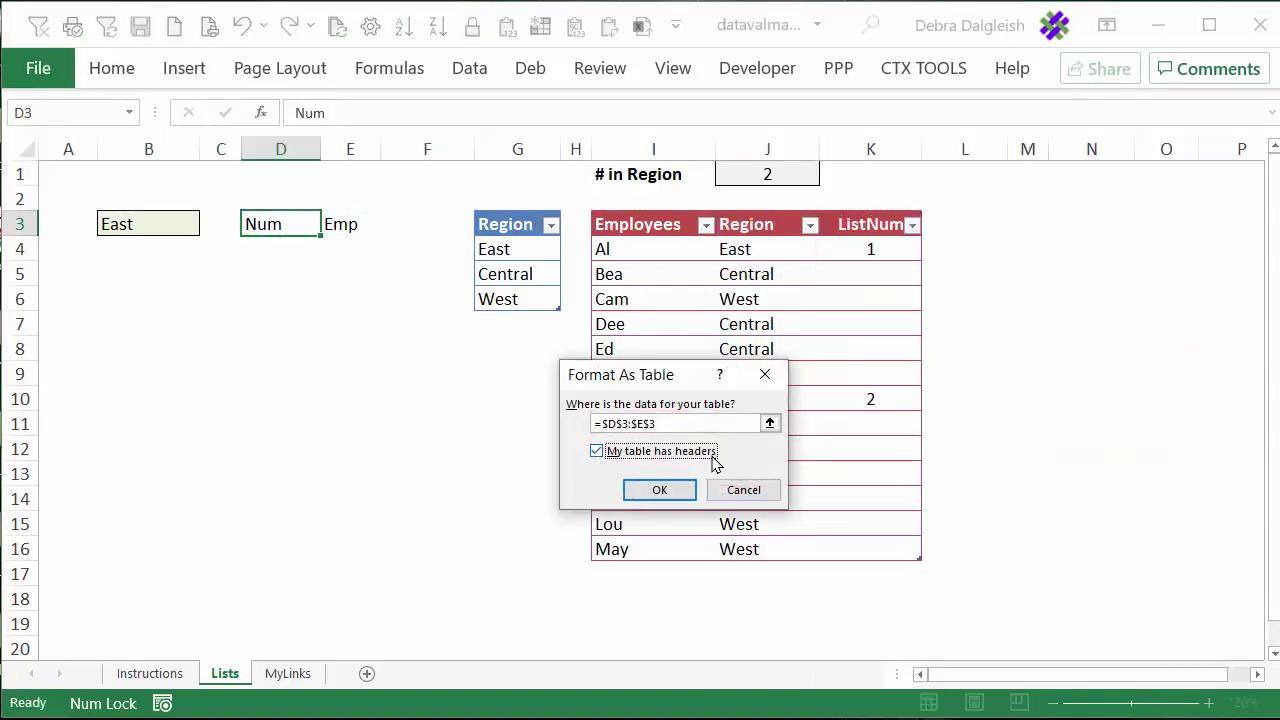
pyautogui.click(650, 492)
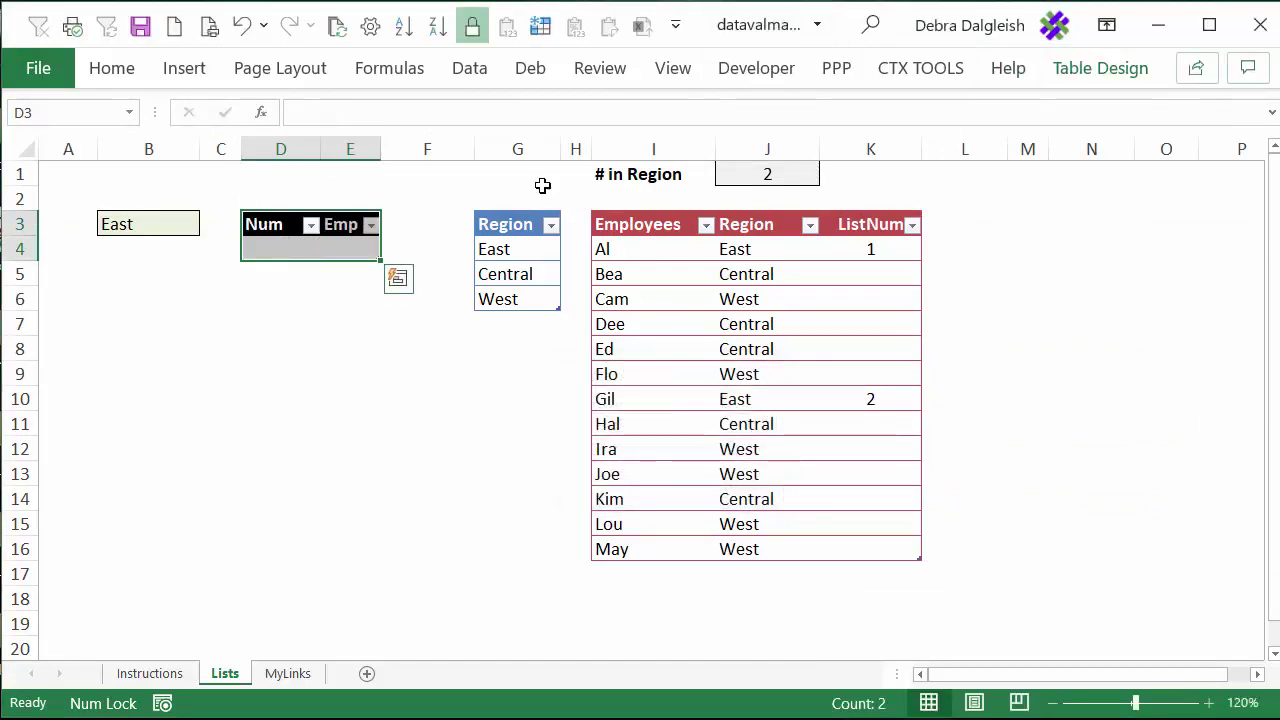
# Step: Rename the new Num and Emp table tblEmpReg
pyautogui.click(1068, 68)
pyautogui.click(97, 140)
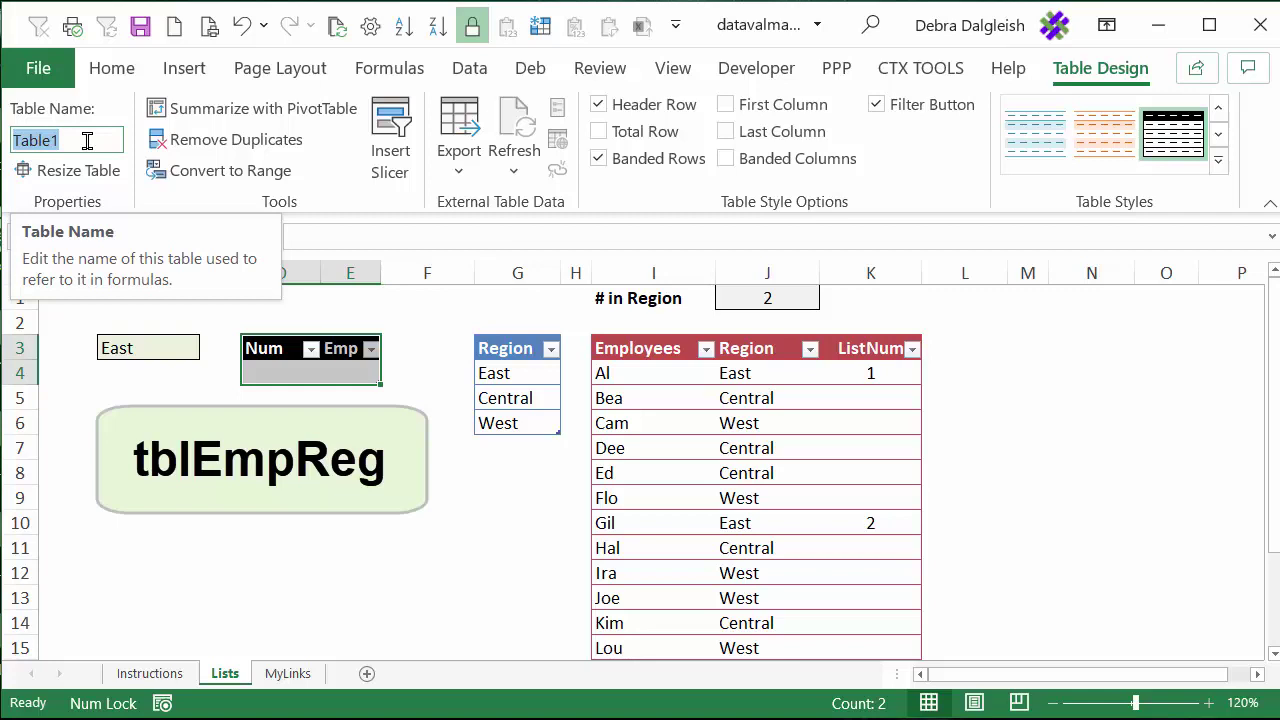
pyautogui.write('tblEmpReg')
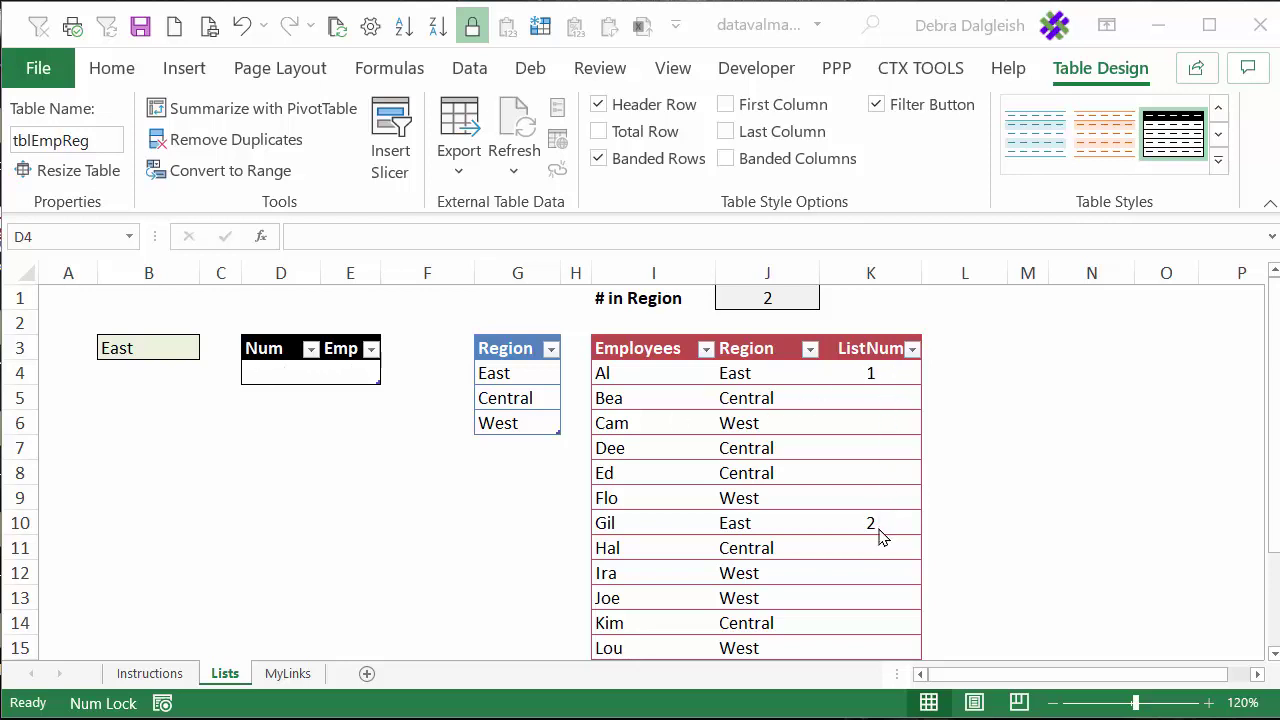
# Step: Review the ListNum formula in K4 and widen columns D and E
pyautogui.click(273, 366)
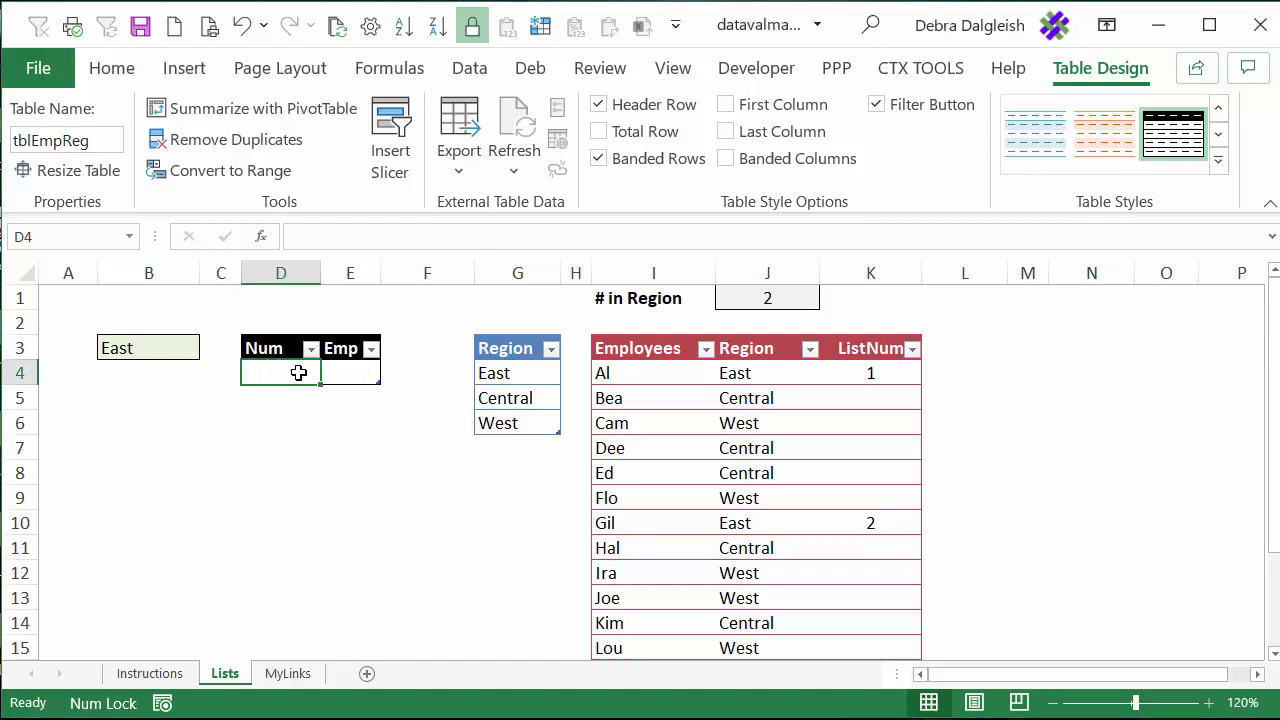
pyautogui.click(888, 373)
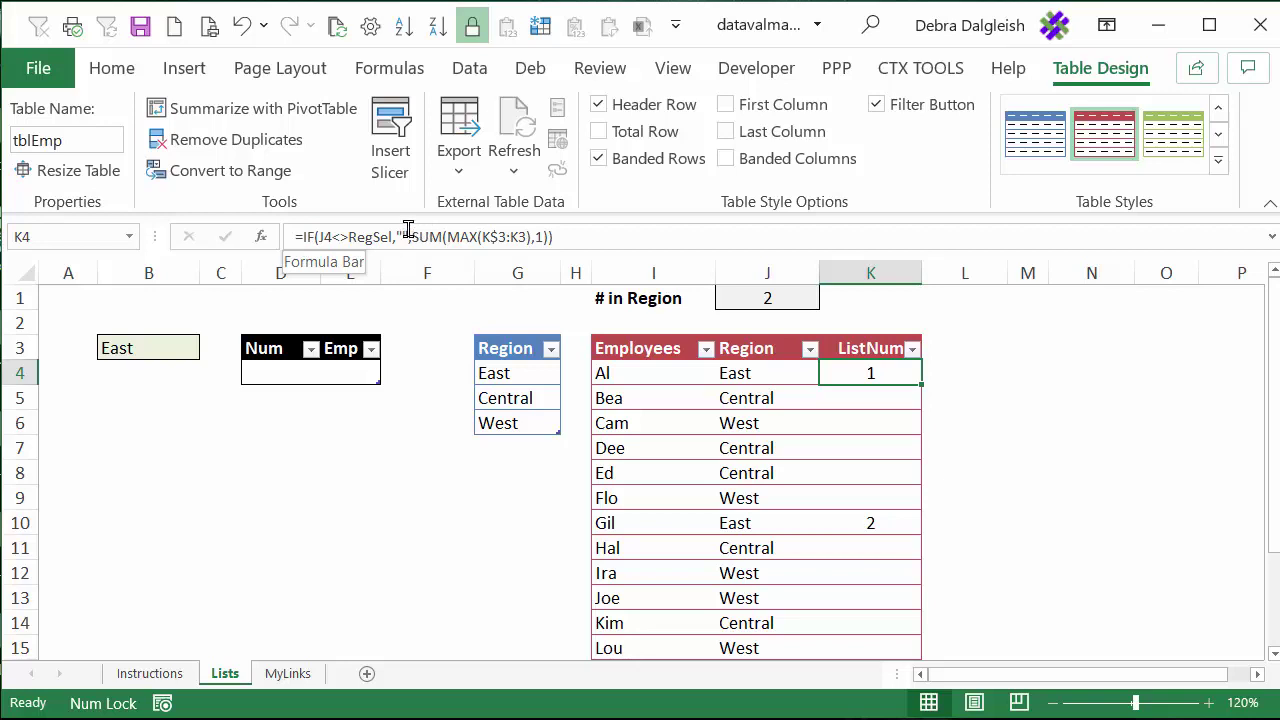
pyautogui.moveTo(281, 272); pyautogui.dragTo(426, 274)
# Step: Enter the formula =IF(D3="","",IF(D3=RegNum,"",SUM(MAX(D$3:D3),1))) in cell D4 of the Num column
pyautogui.click(289, 371)
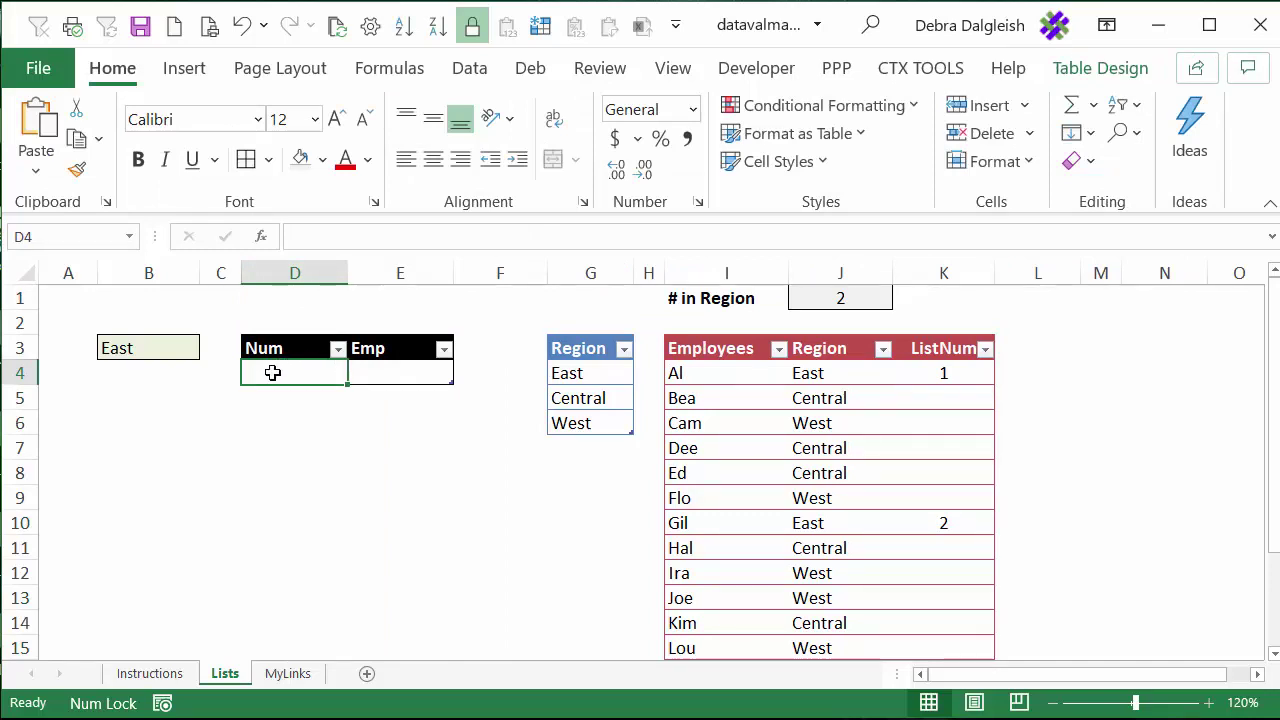
pyautogui.write('=if(')
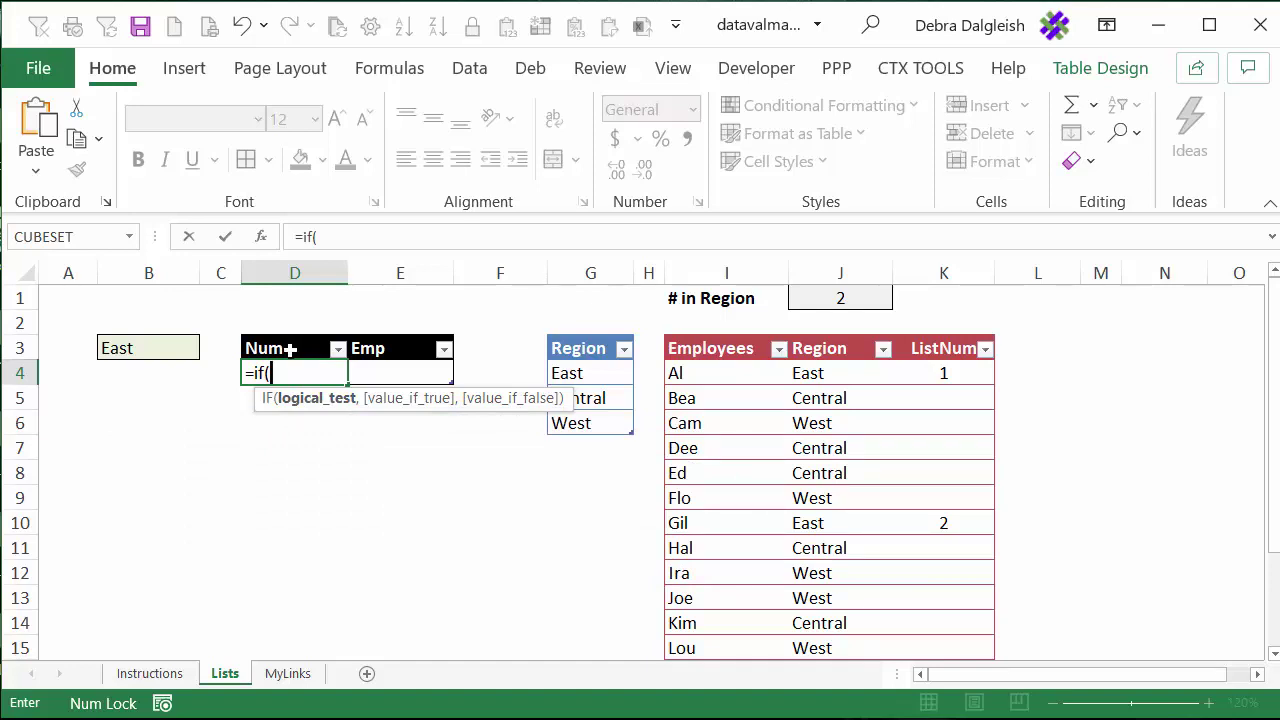
pyautogui.write('d3=')
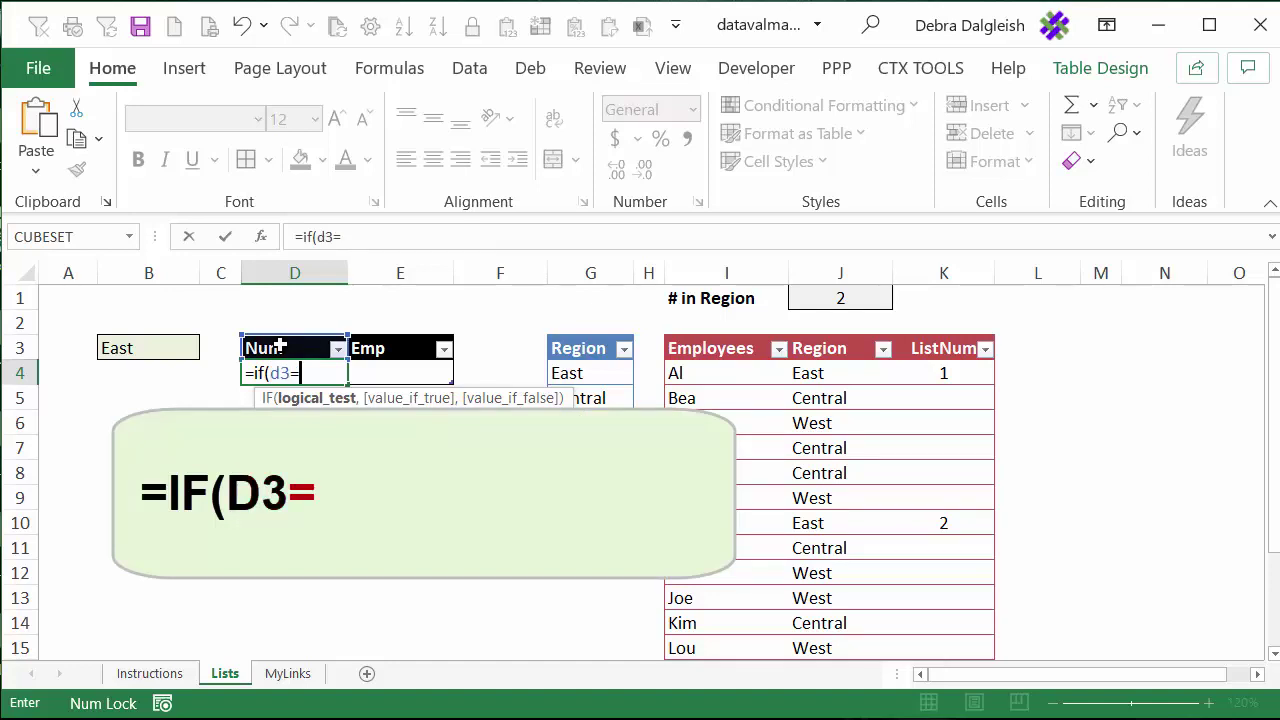
pyautogui.write('""')
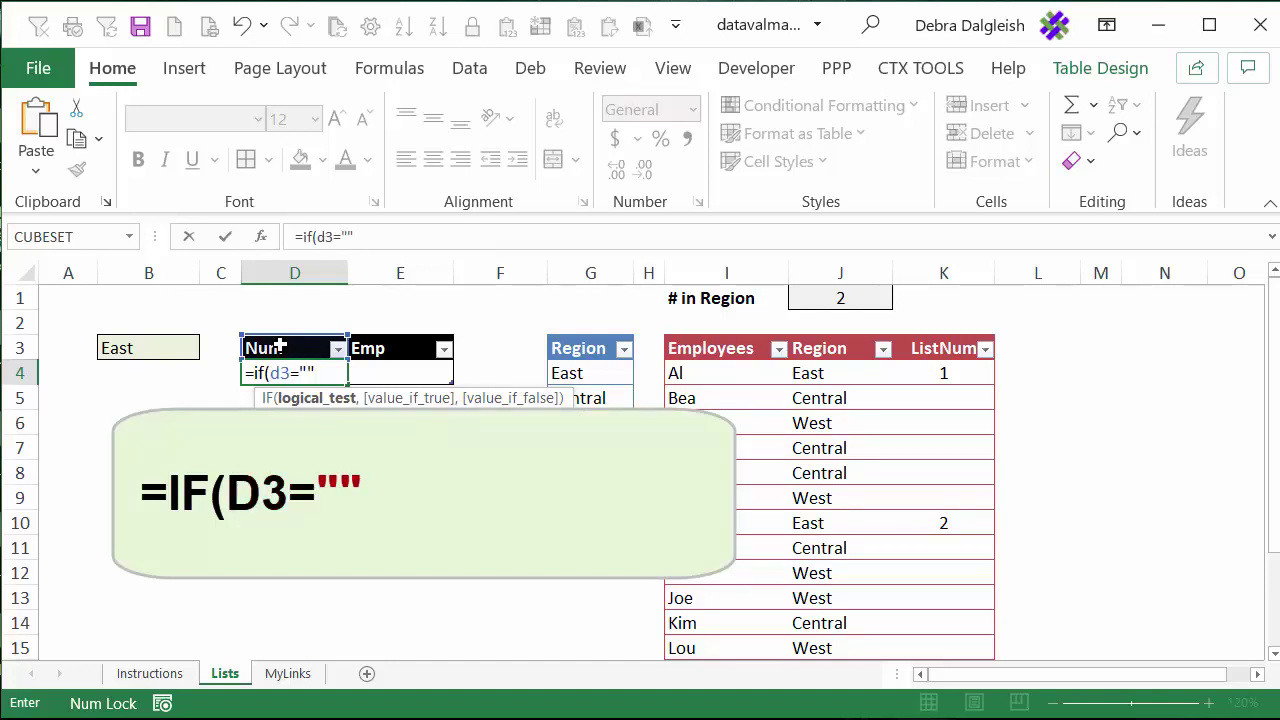
pyautogui.write('",')
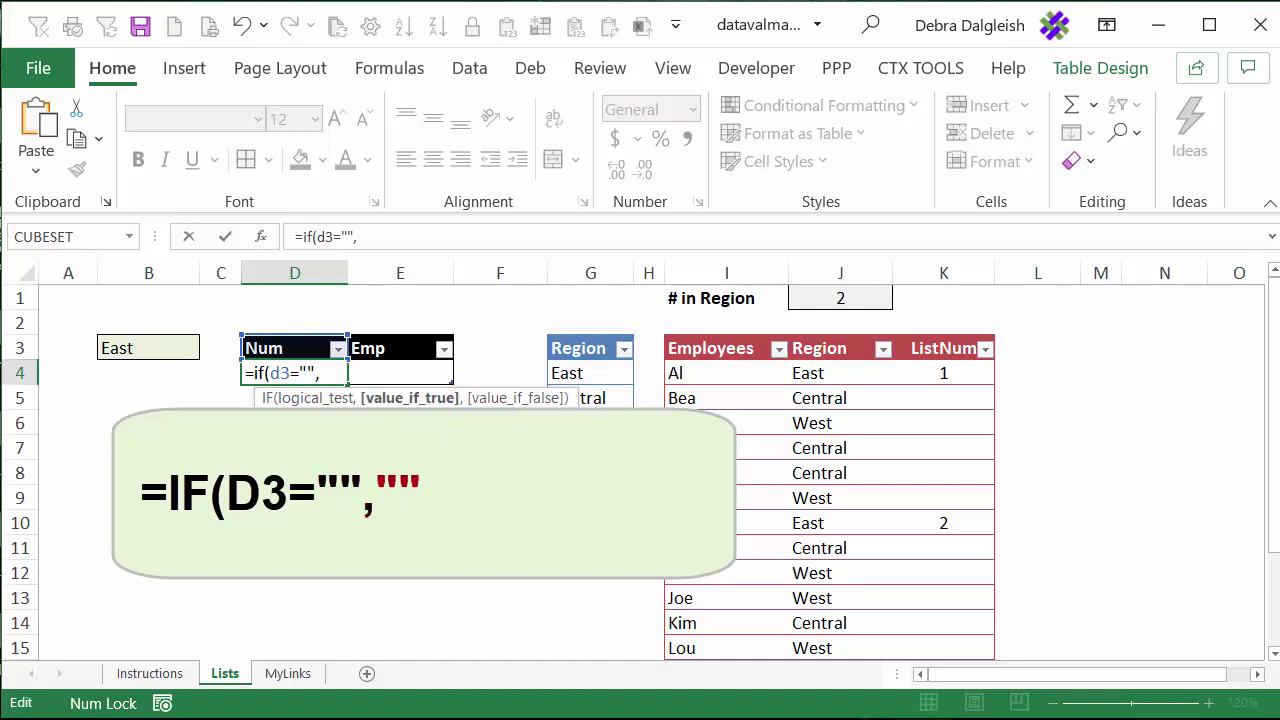
pyautogui.write('"",')
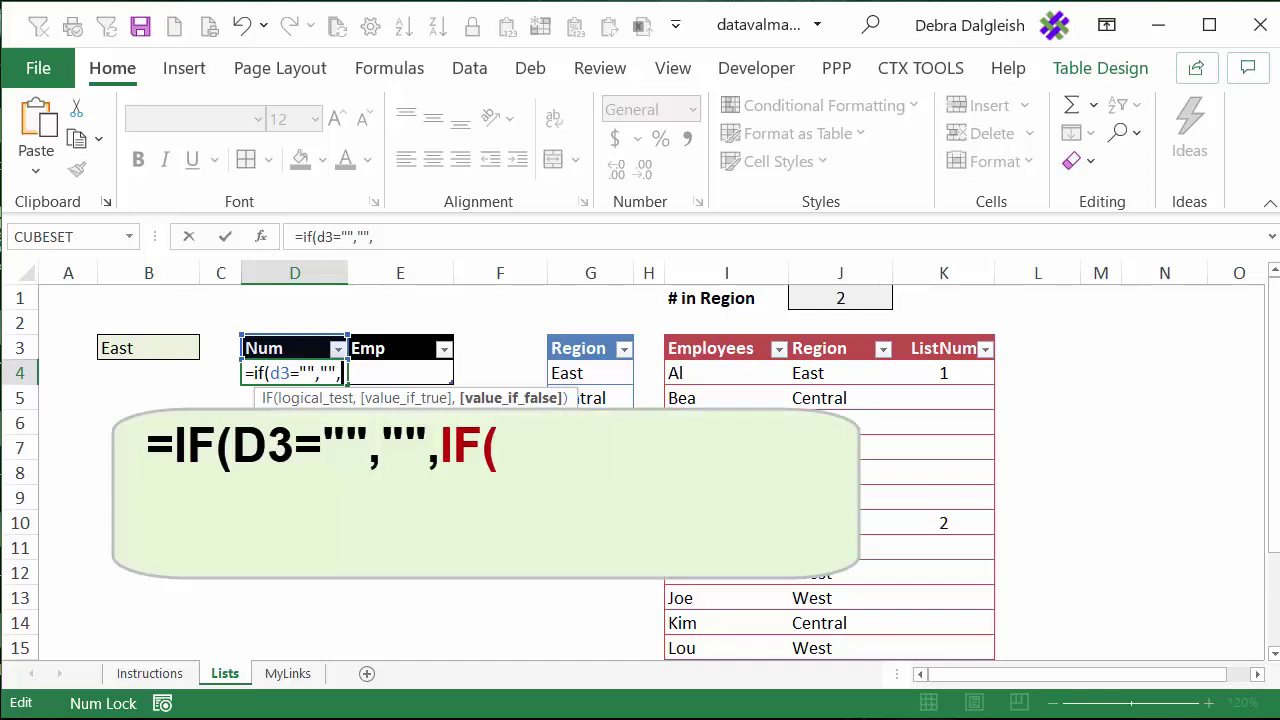
pyautogui.write('if(')
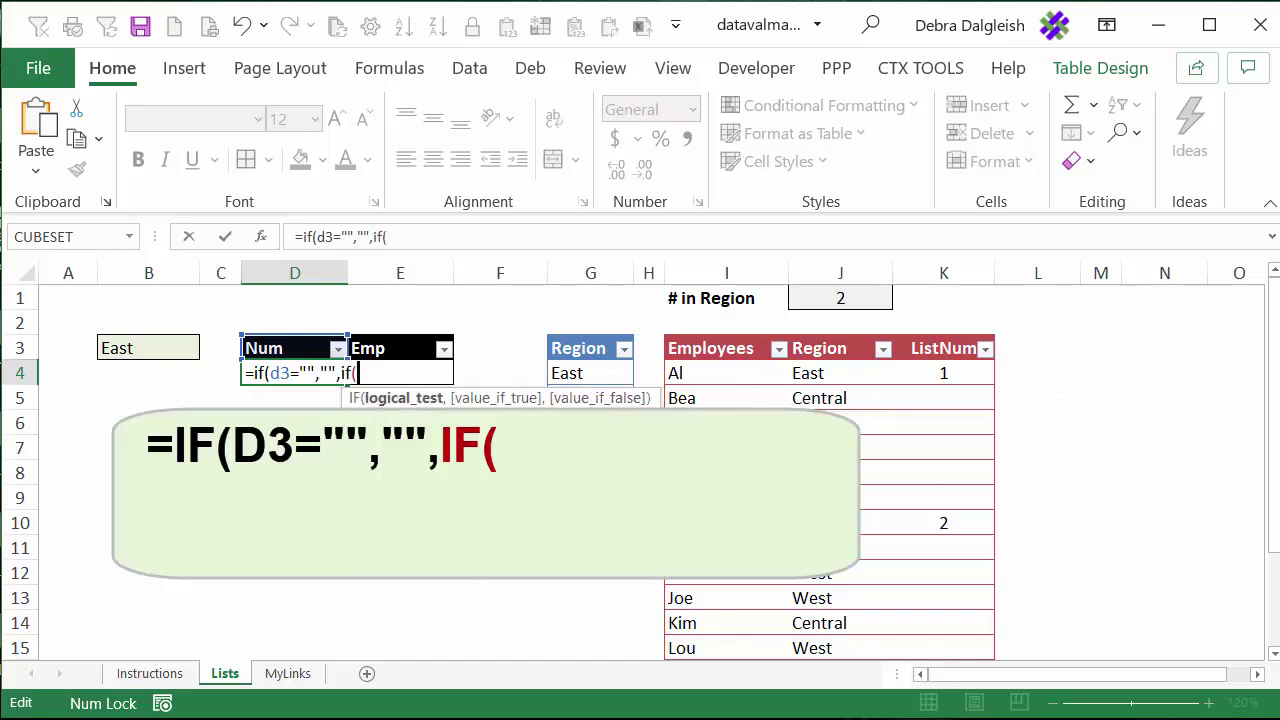
pyautogui.write('d3=')
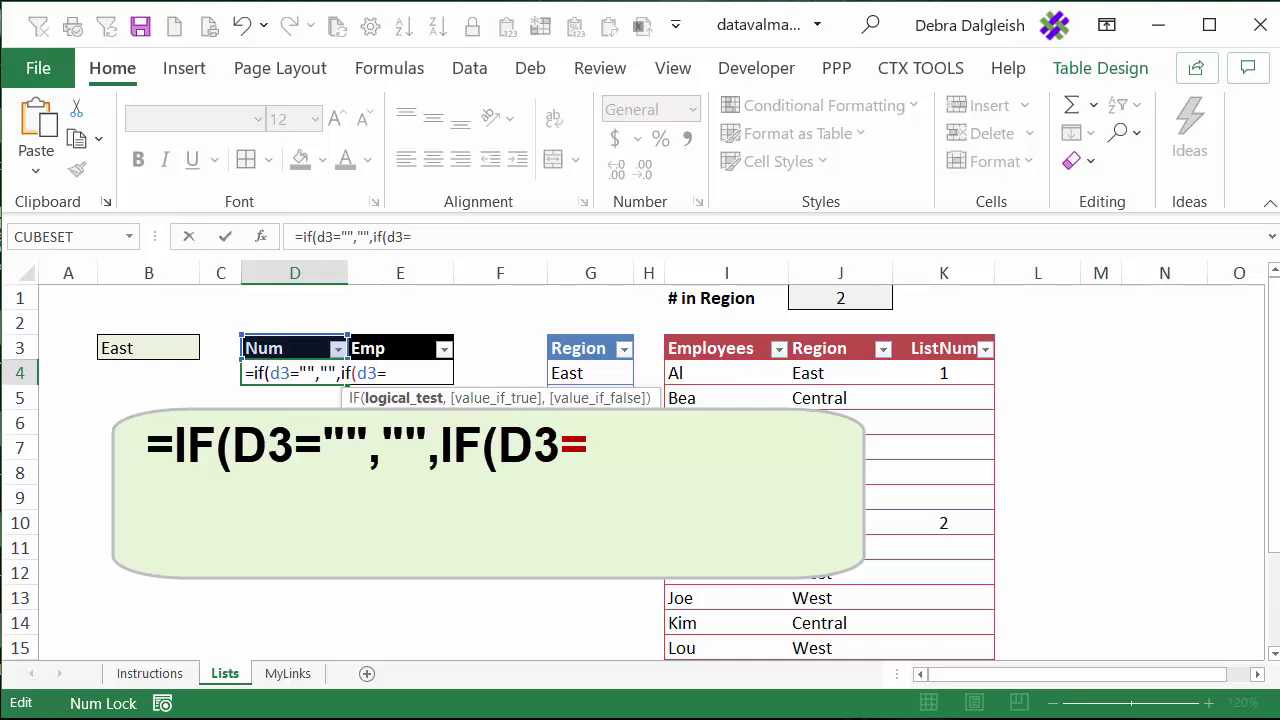
pyautogui.click(830, 298)
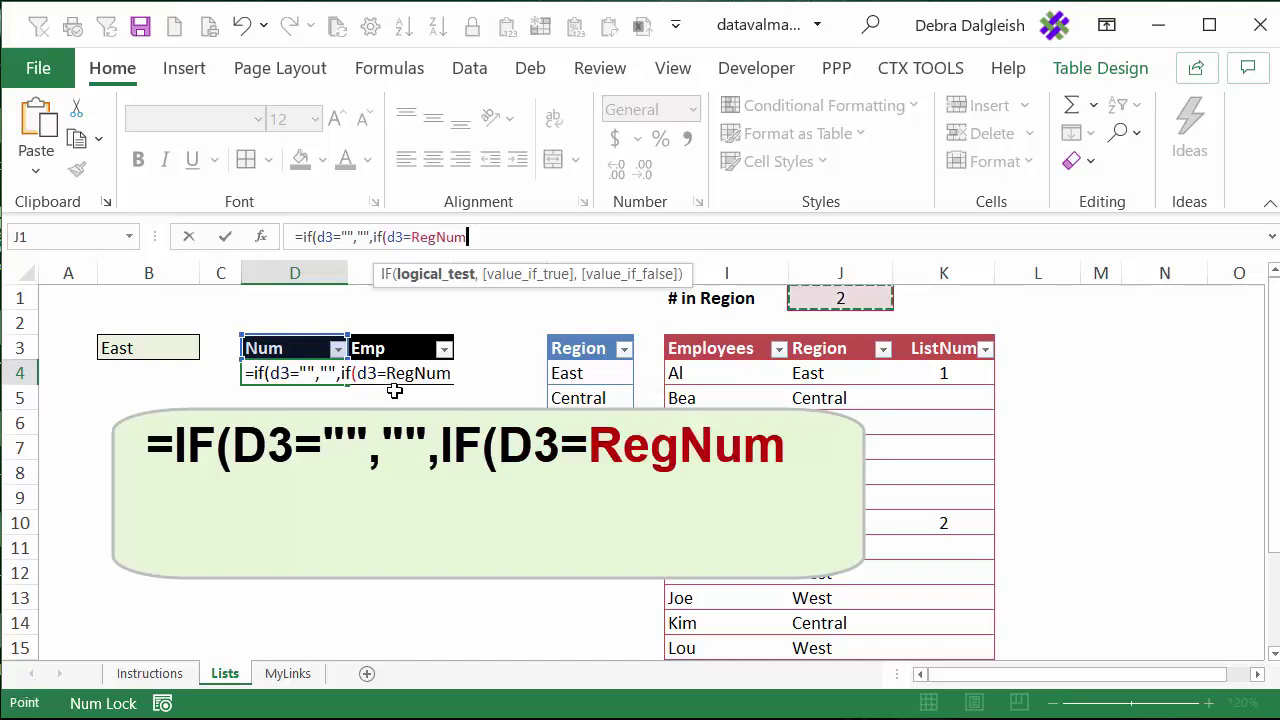
pyautogui.write(',')
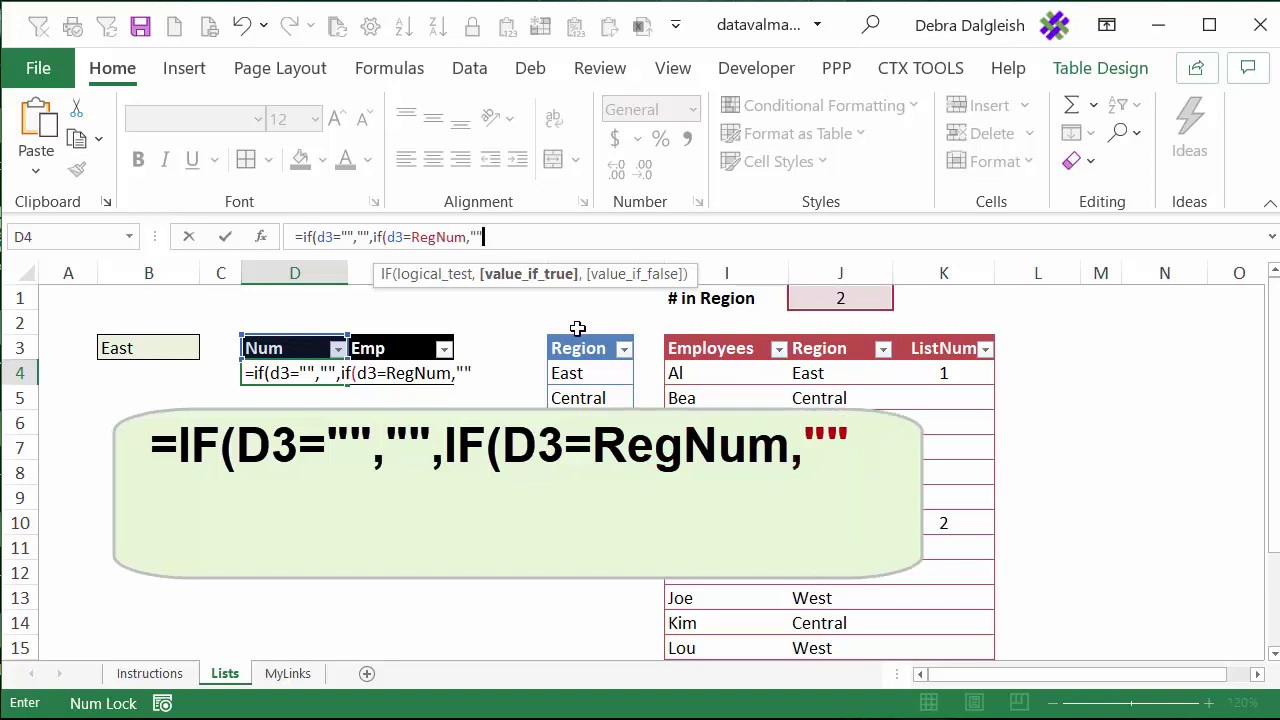
pyautogui.write('"",')
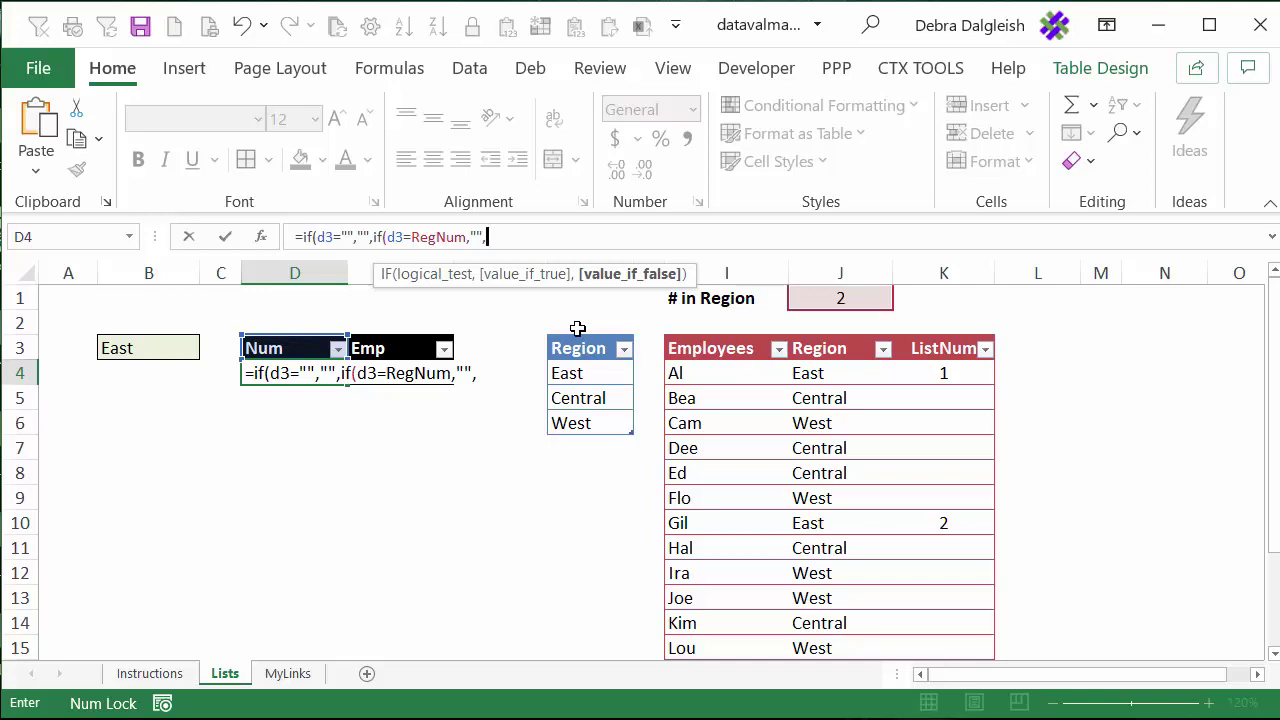
pyautogui.write('su')
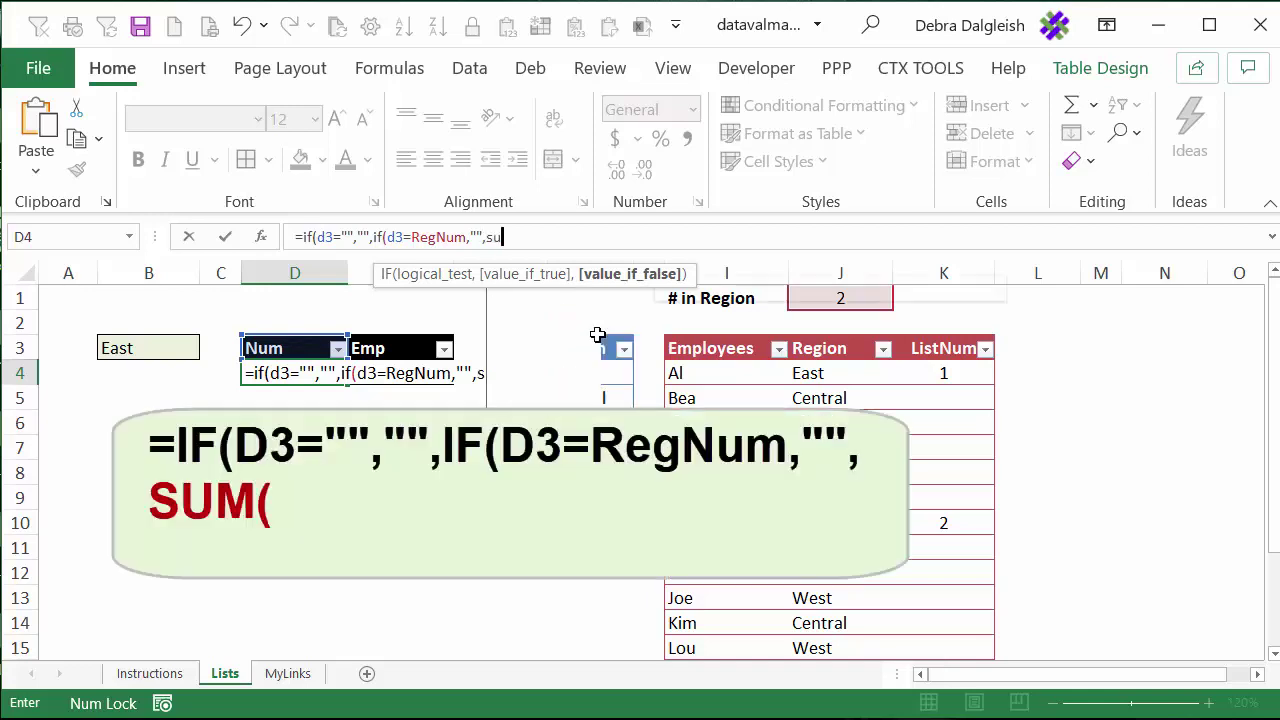
pyautogui.write('m(max(')
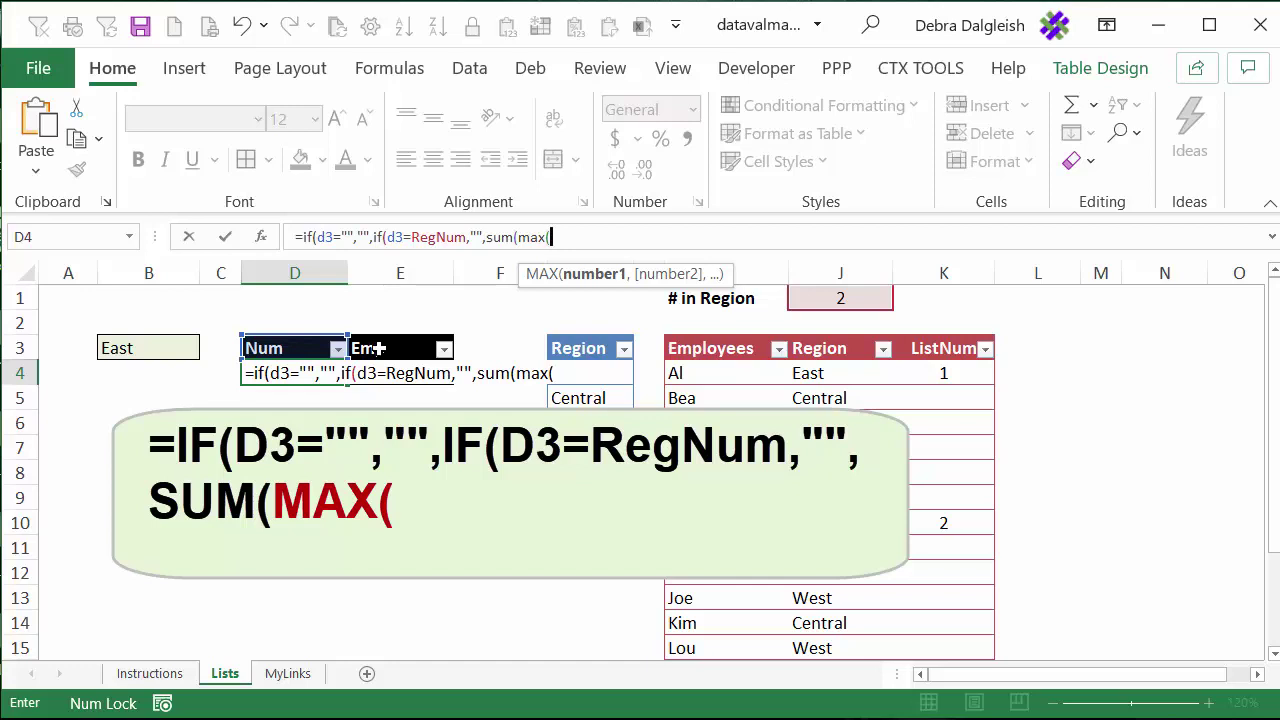
pyautogui.write('d$3:d3')
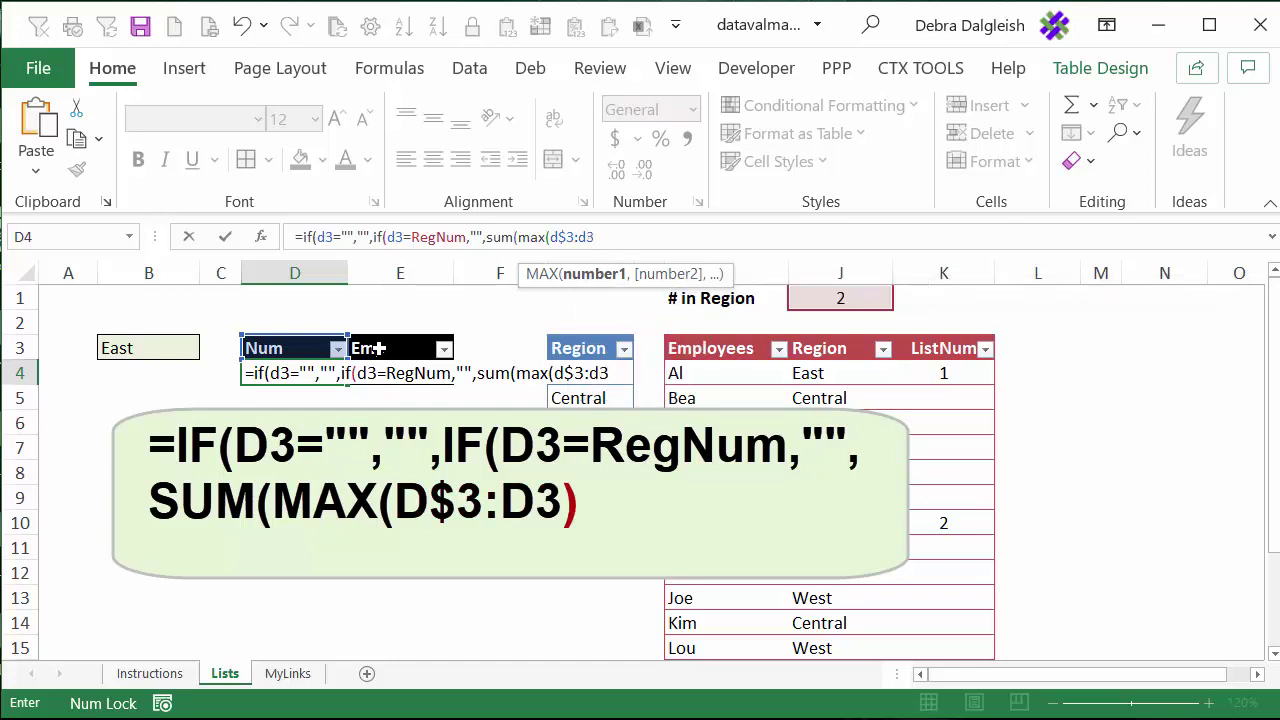
pyautogui.write('),1')
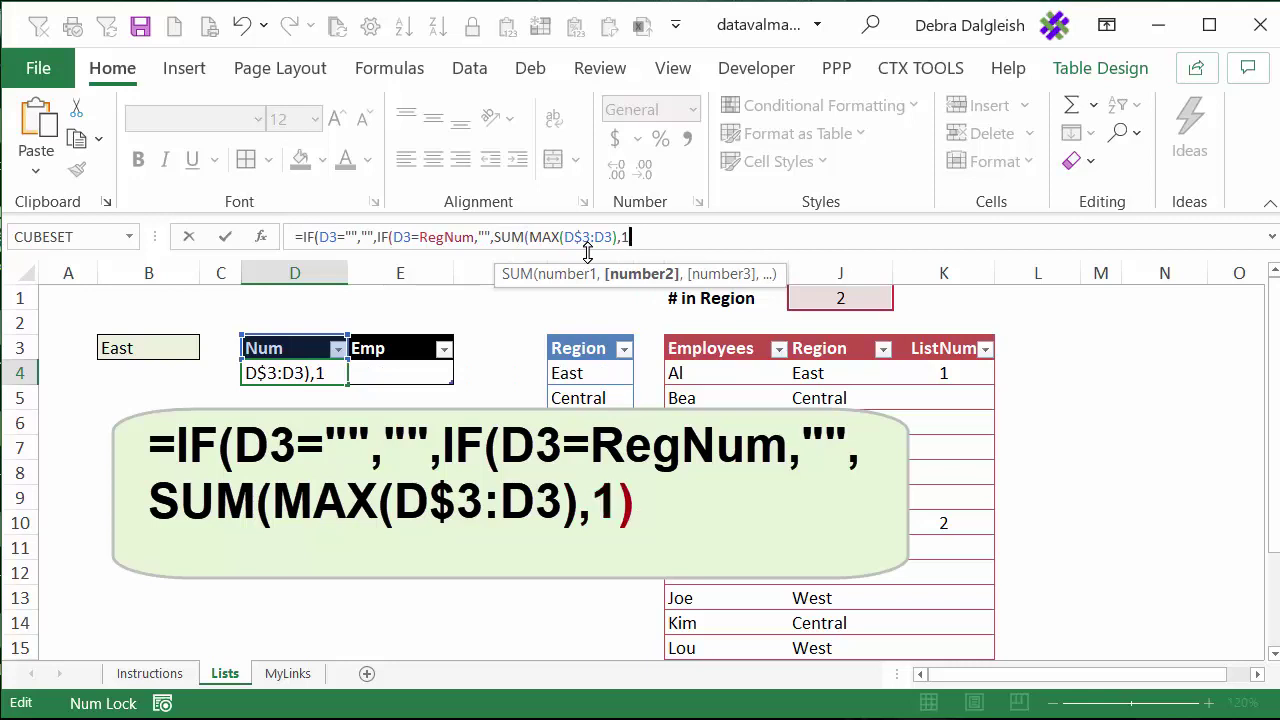
pyautogui.write(')')
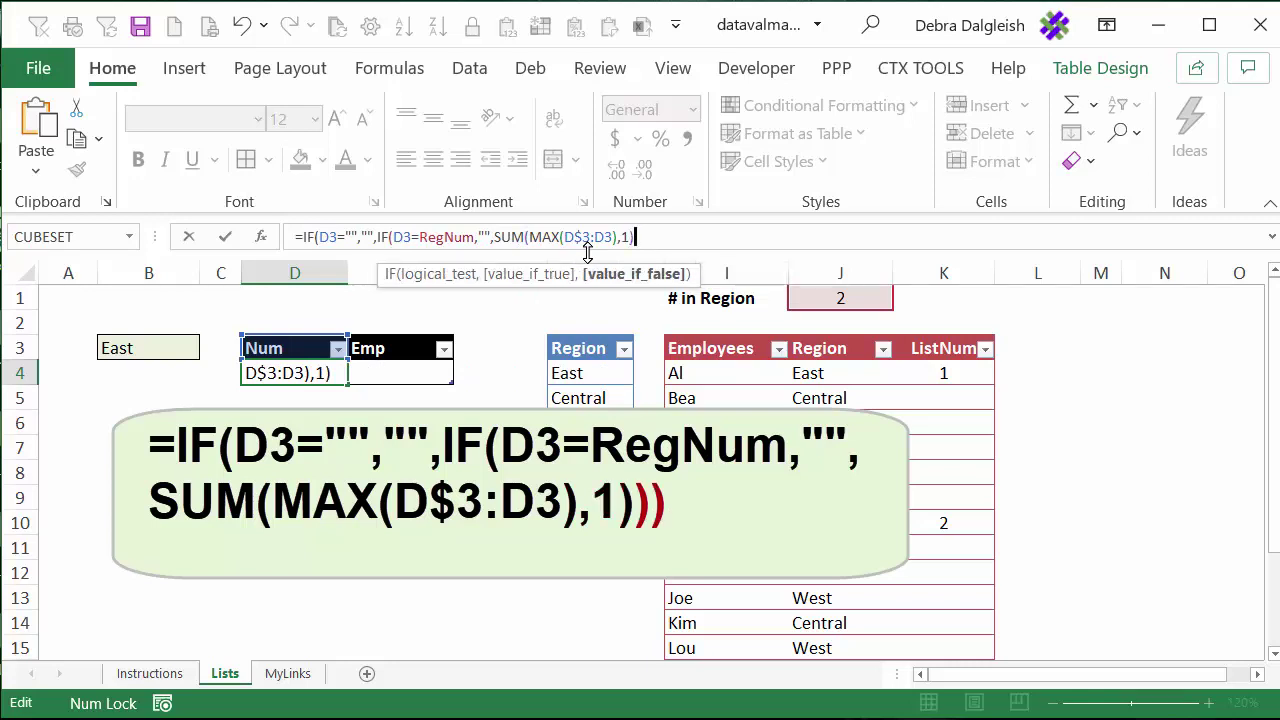
pyautogui.write('))')
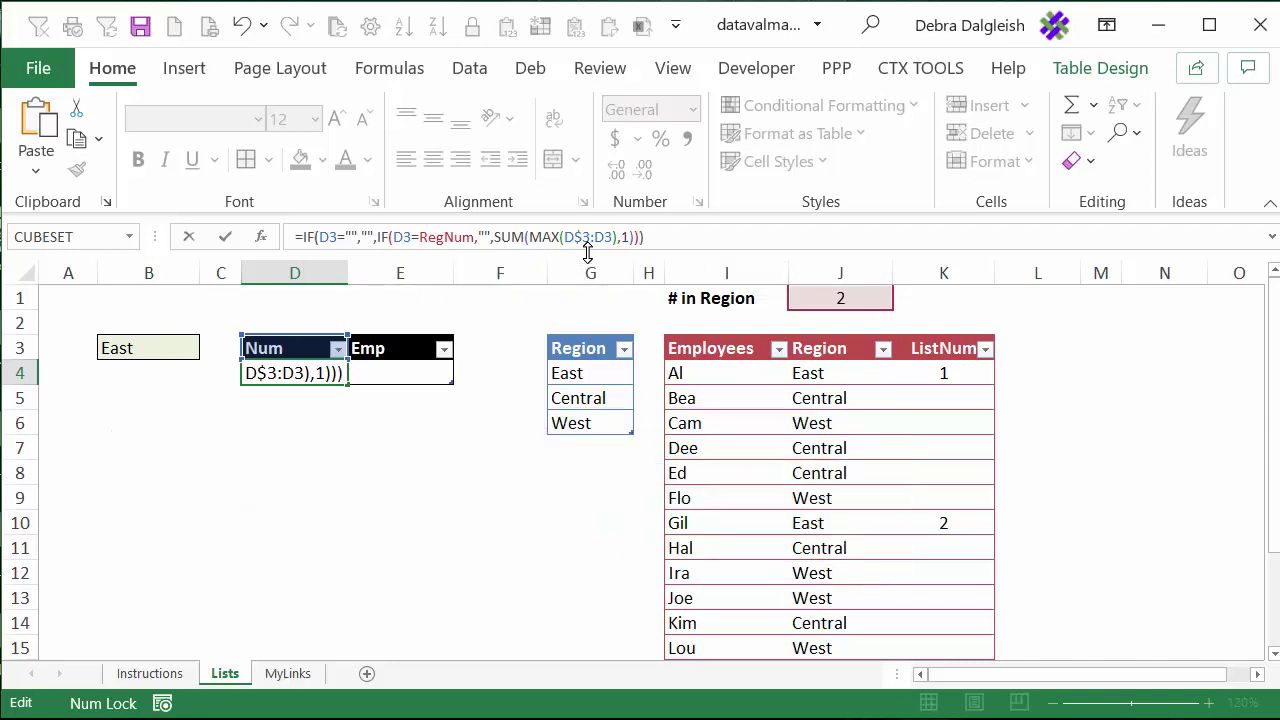
pyautogui.hotkey('ctrl', 'Return')
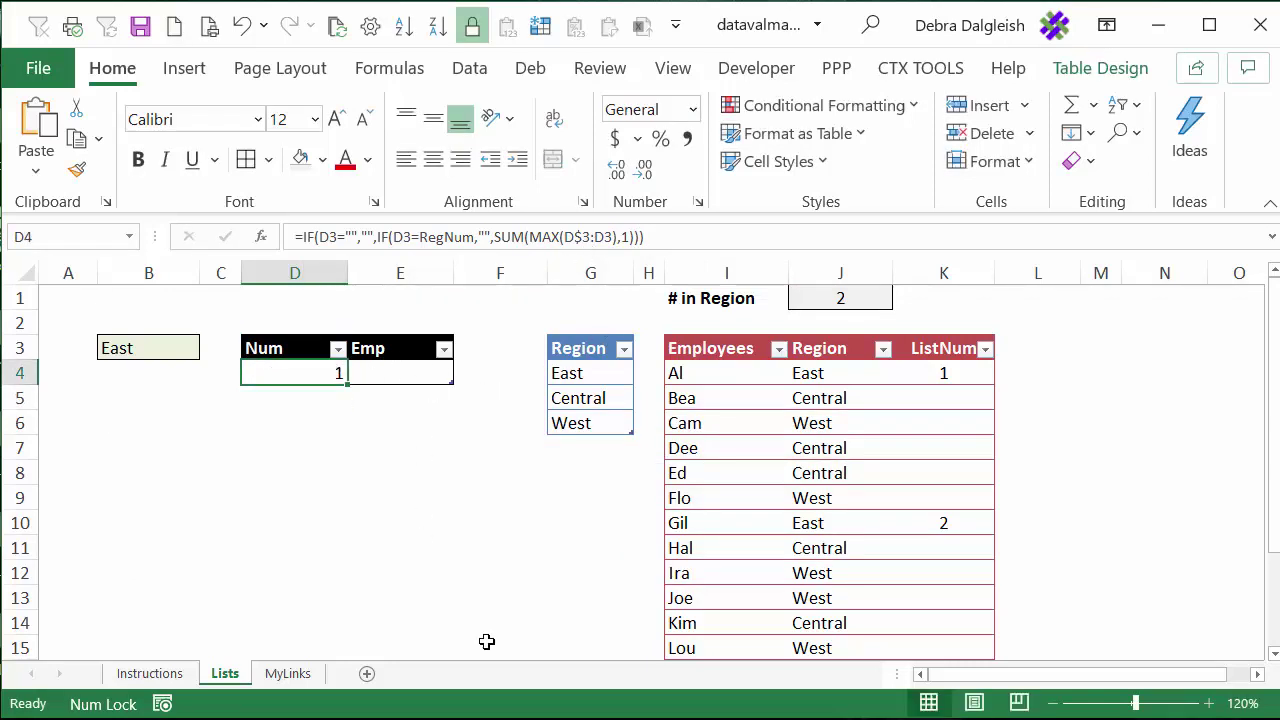
# Step: Extend the Num and Emp table down to row 16
pyautogui.scroll(-1, 720, 495)
pyautogui.scroll(1, 718, 500)
pyautogui.moveTo(449, 394); pyautogui.dragTo(474, 610)
pyautogui.scroll(1, 310, 368)
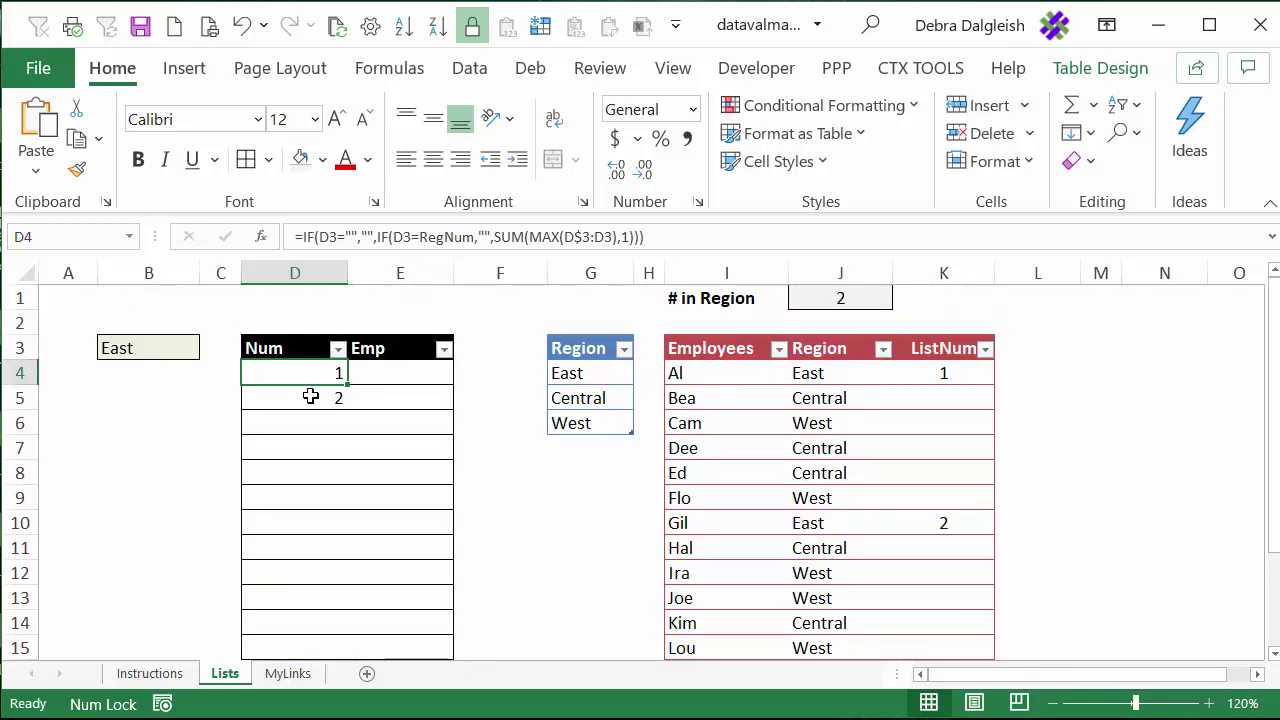
# Step: Test the Num column by switching the region in B3 to Central and back to East
pyautogui.click(138, 346)
pyautogui.click(209, 349)
pyautogui.click(126, 381)
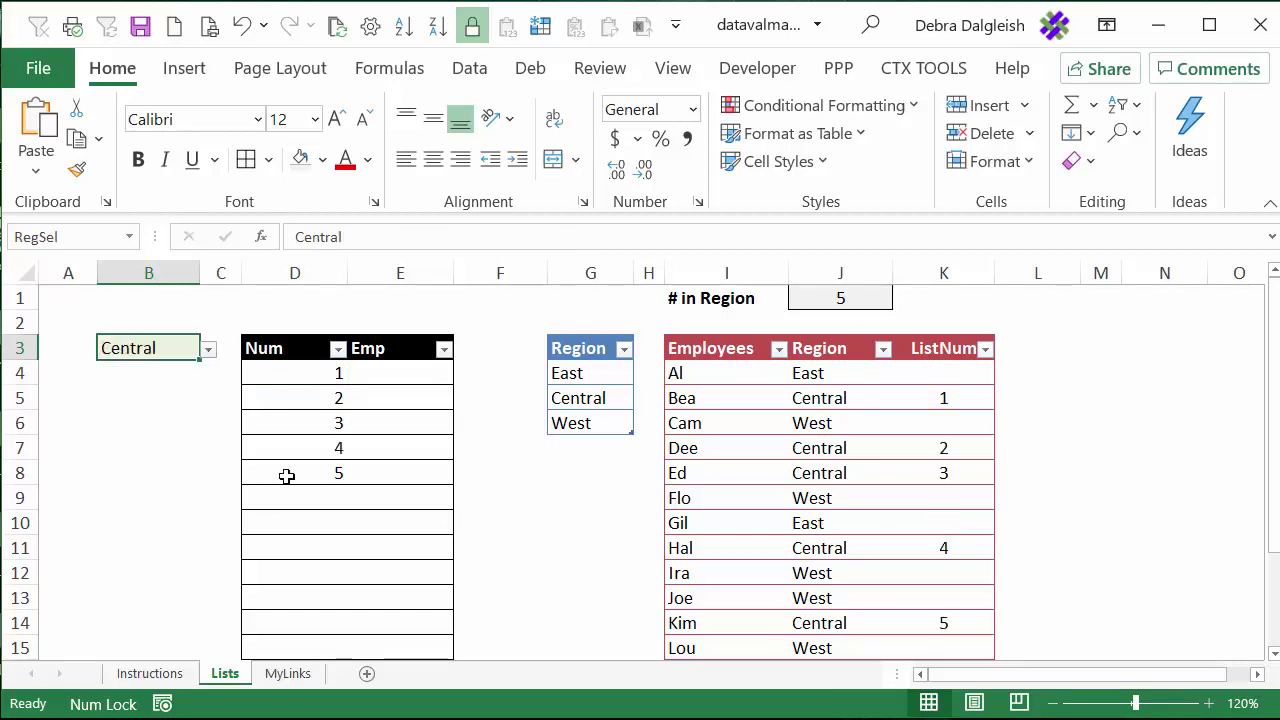
pyautogui.click(209, 349)
pyautogui.click(75, 368)
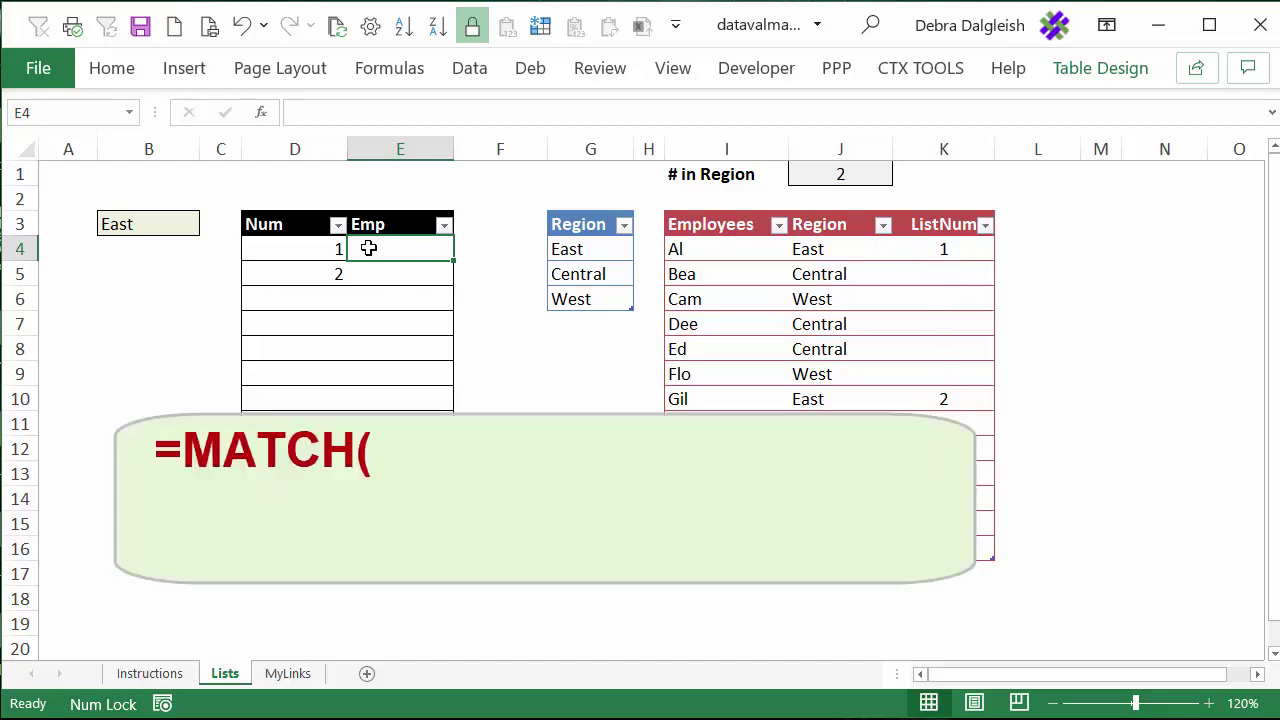
# Step: Enter =MATCH(D4,tblEmp[ListNum],0) in E4 to fill the Emp column, and check the results down to E6
pyautogui.write('=match(')
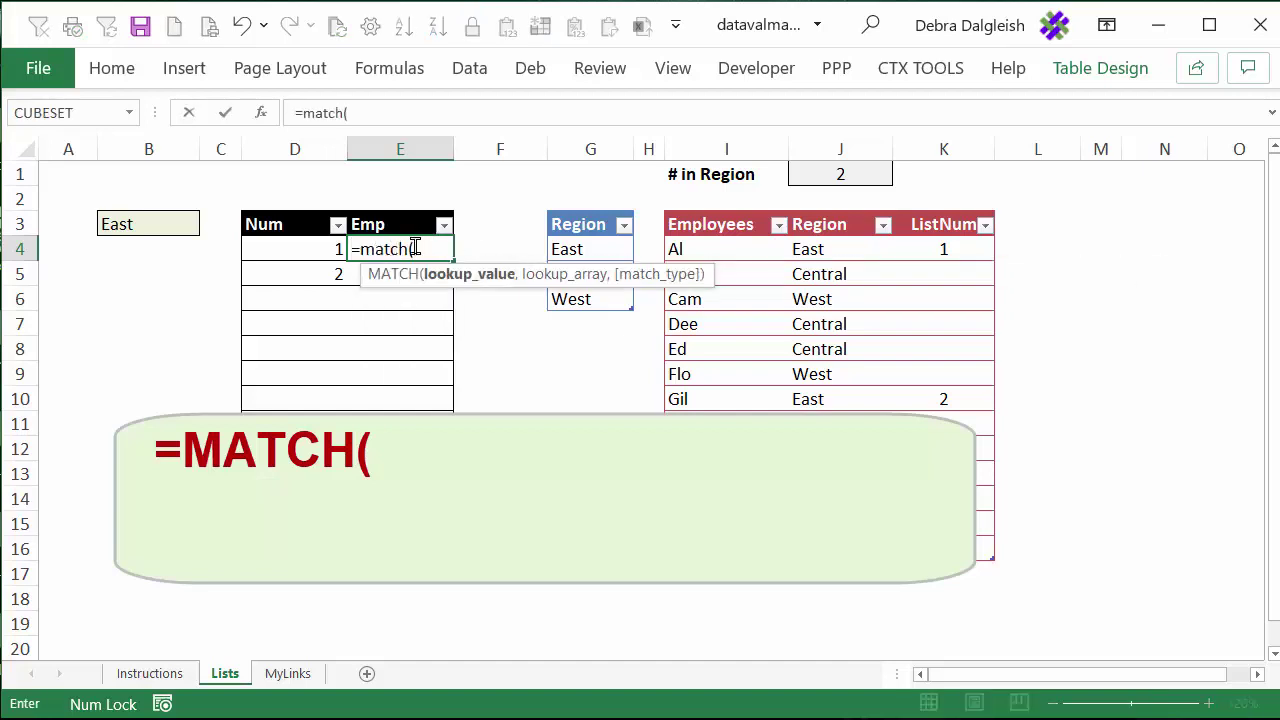
pyautogui.write('d4,')
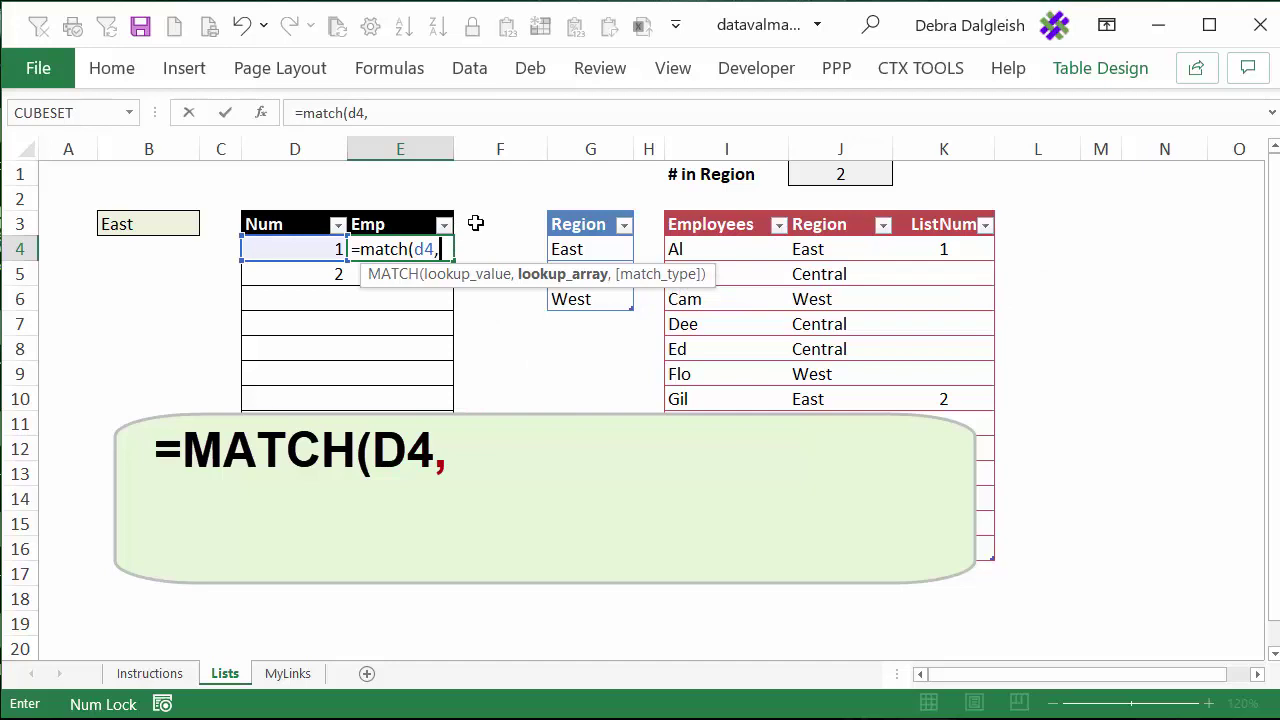
pyautogui.click(943, 208)
pyautogui.write(',')
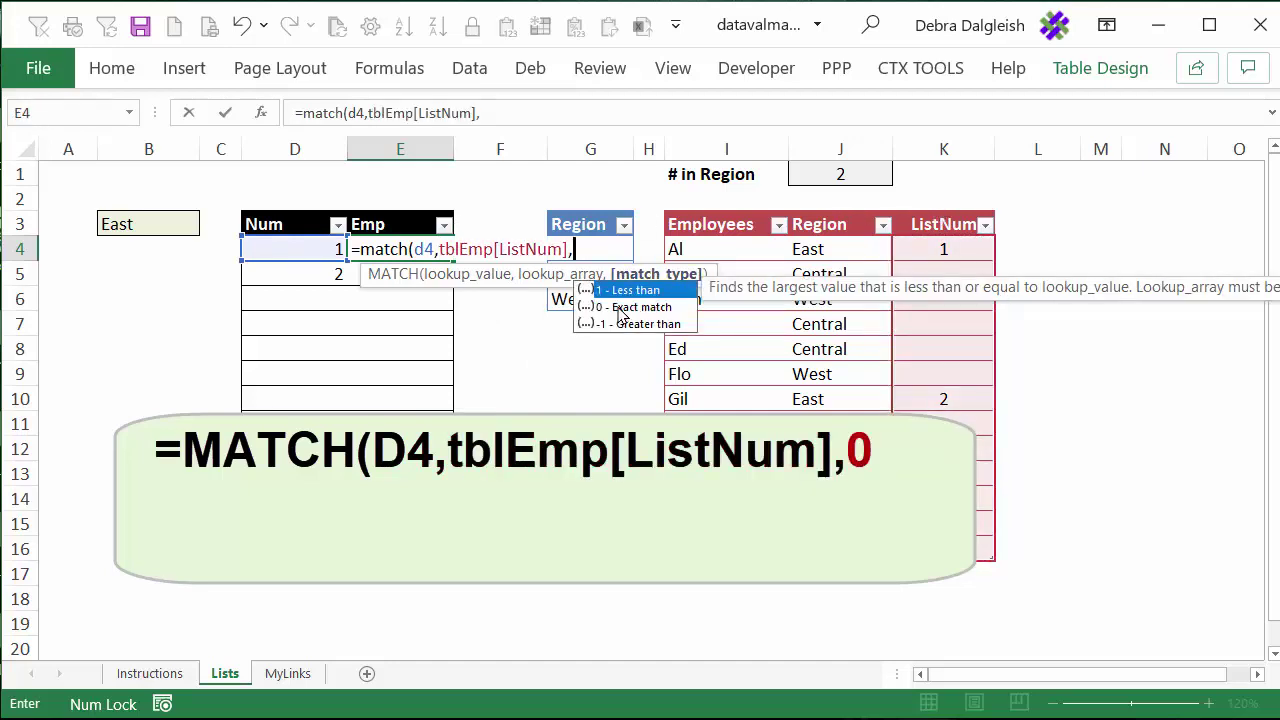
pyautogui.doubleClick(630, 307)
pyautogui.write(')')
pyautogui.press('Return')
pyautogui.press('Up')
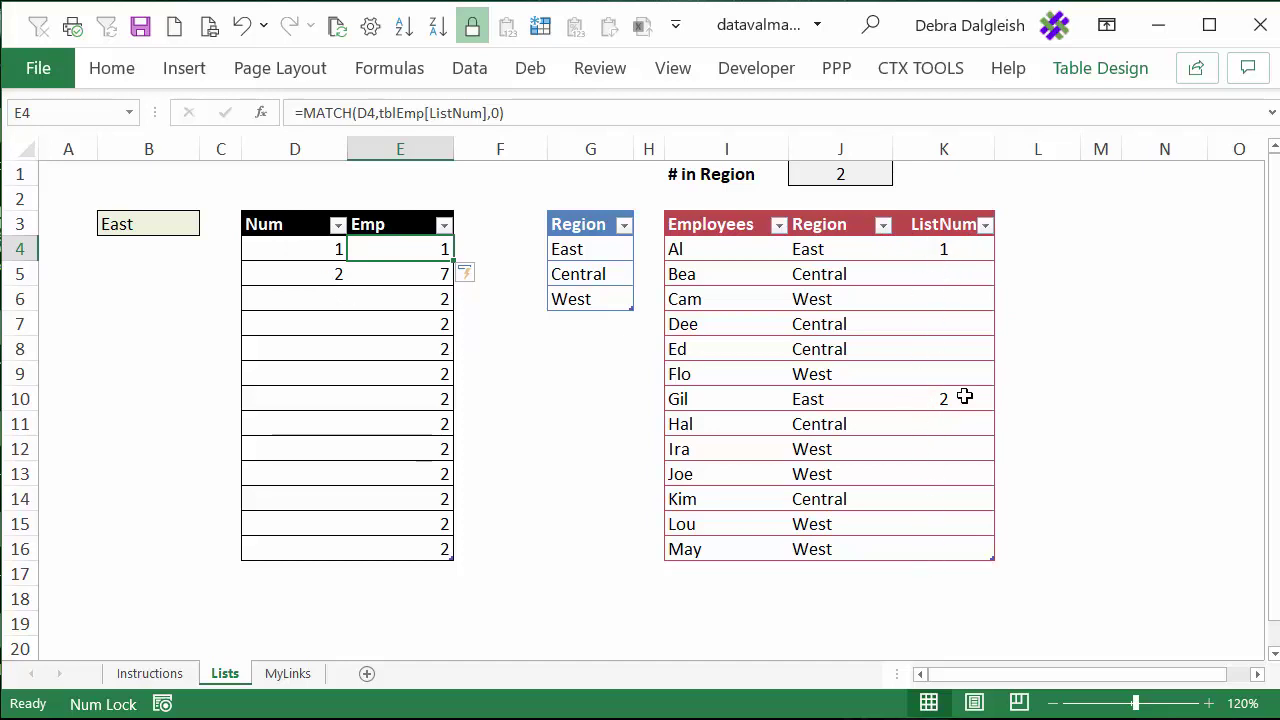
pyautogui.press('Down')
pyautogui.press('Down')
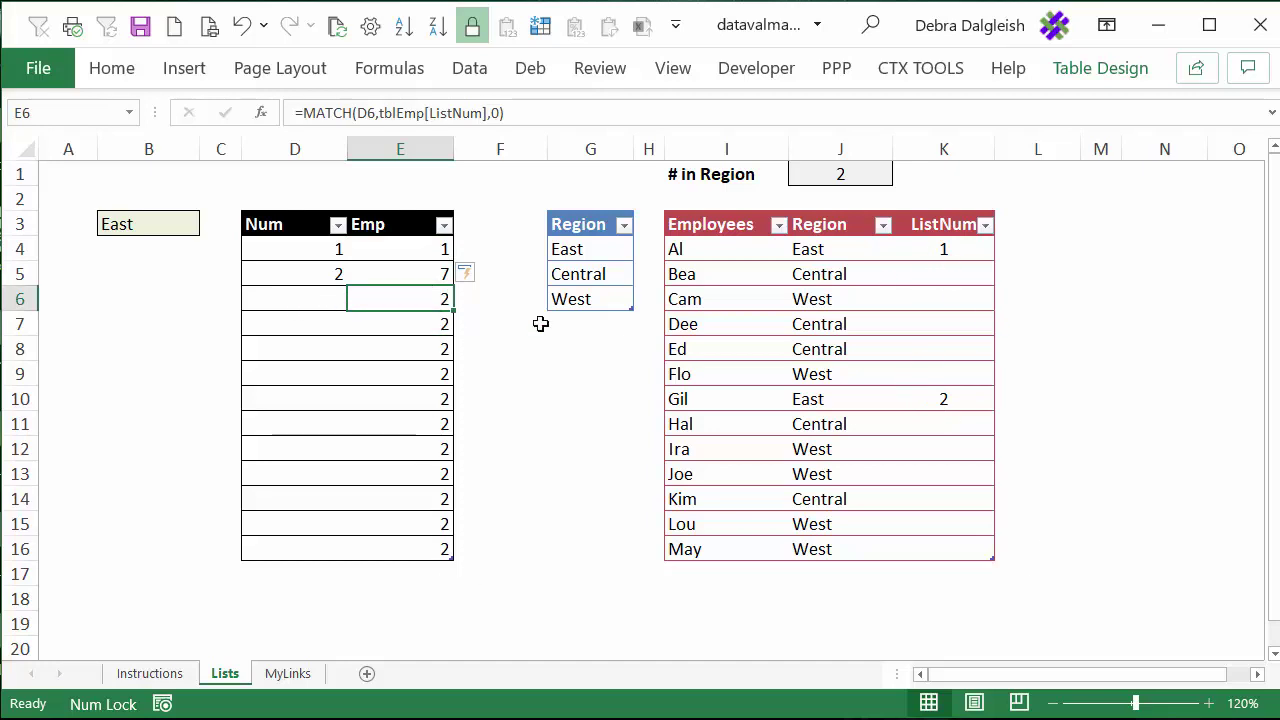
# Step: Wrap the E4 formula in INDEX so it reads =INDEX(tblEmp[Employees],MATCH(D4,tblEmp[ListNum],0))
pyautogui.click(390, 249)
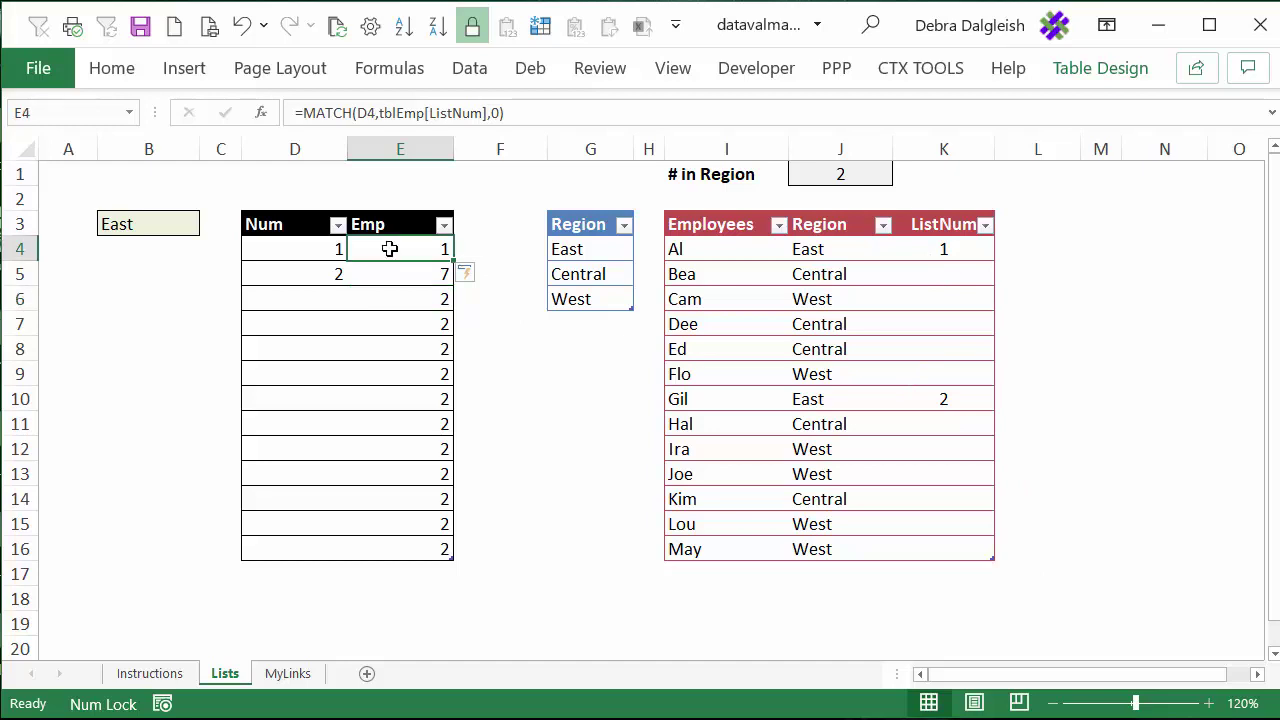
pyautogui.click(305, 112)
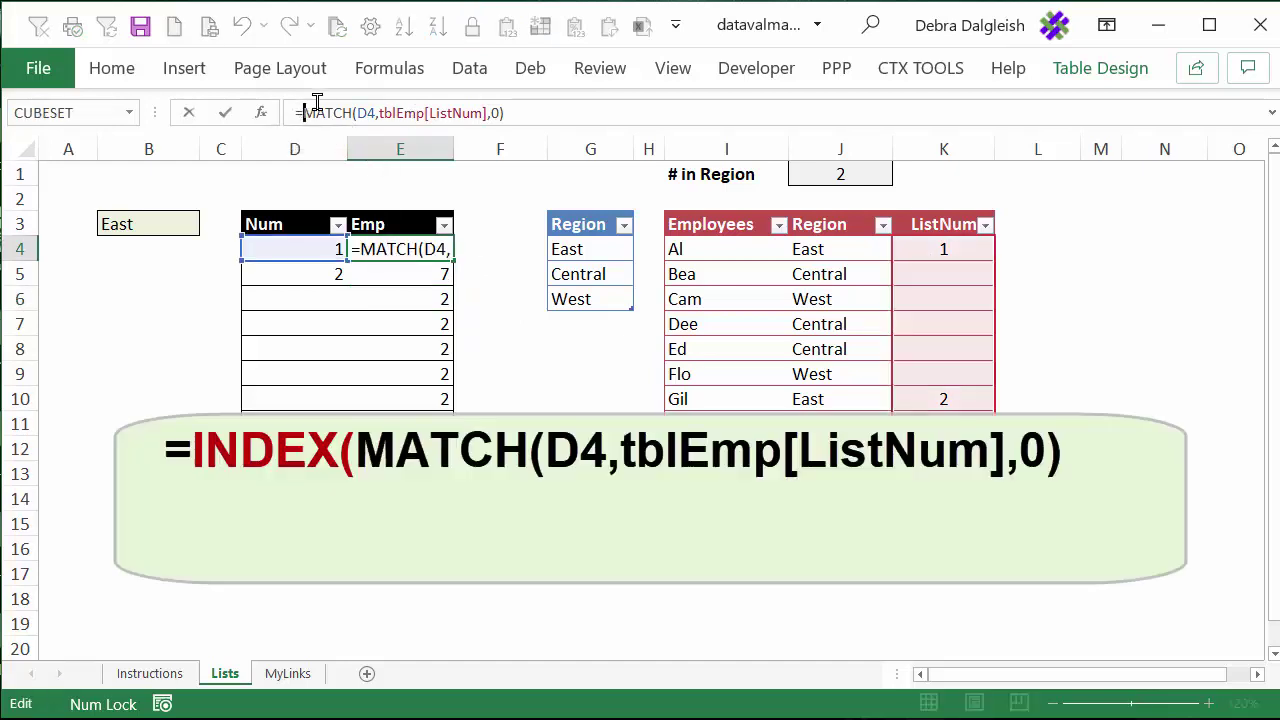
pyautogui.write('index(tblEmp[Employees')
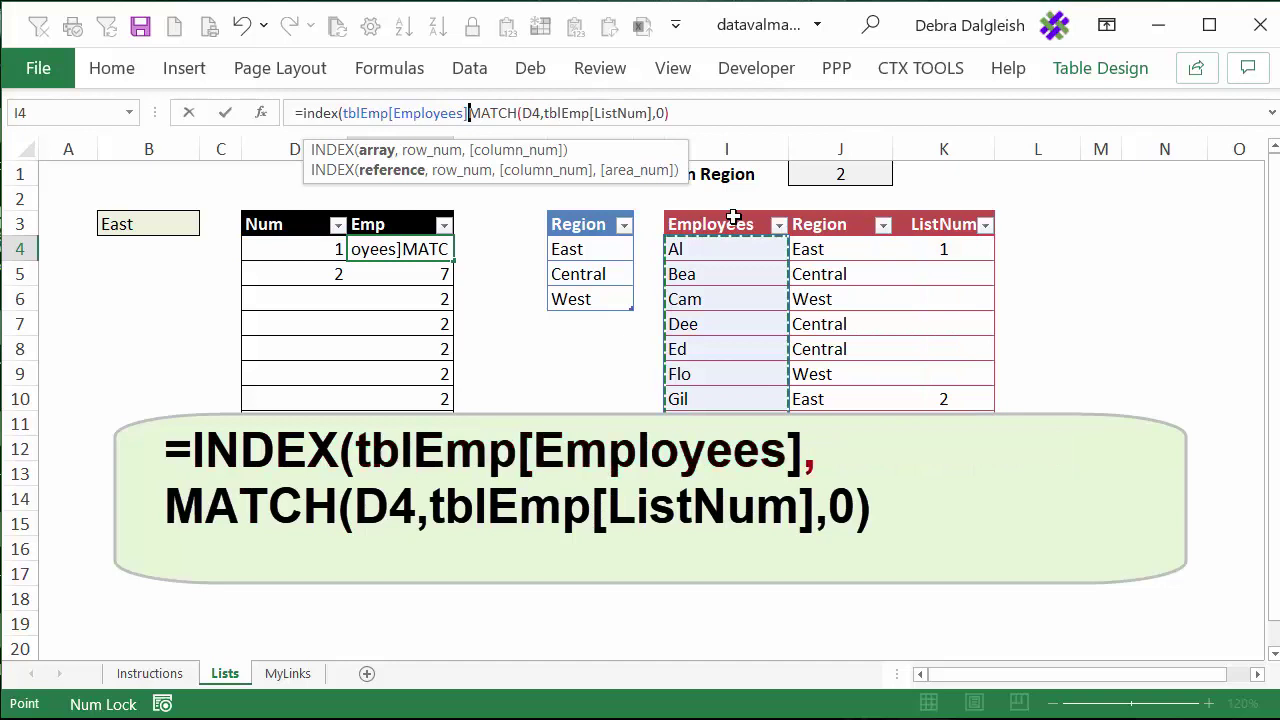
pyautogui.write(',')
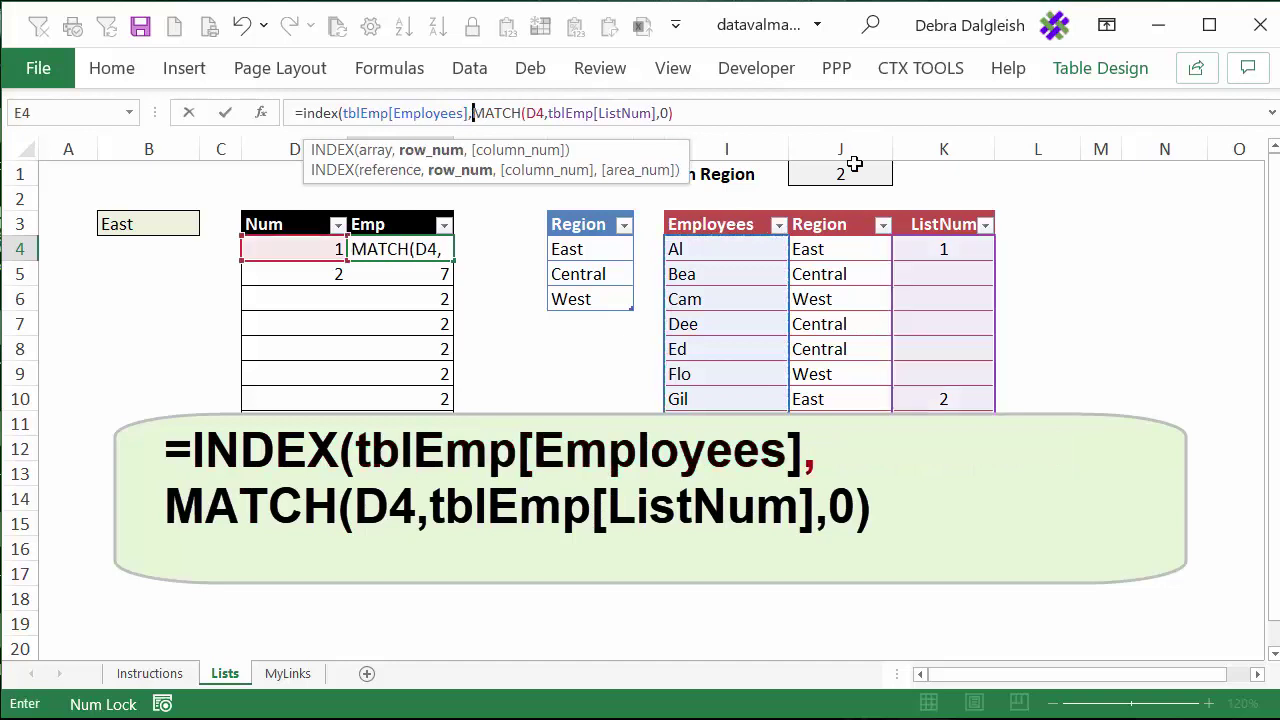
pyautogui.click(705, 110)
pyautogui.write(')')
pyautogui.press('Return')
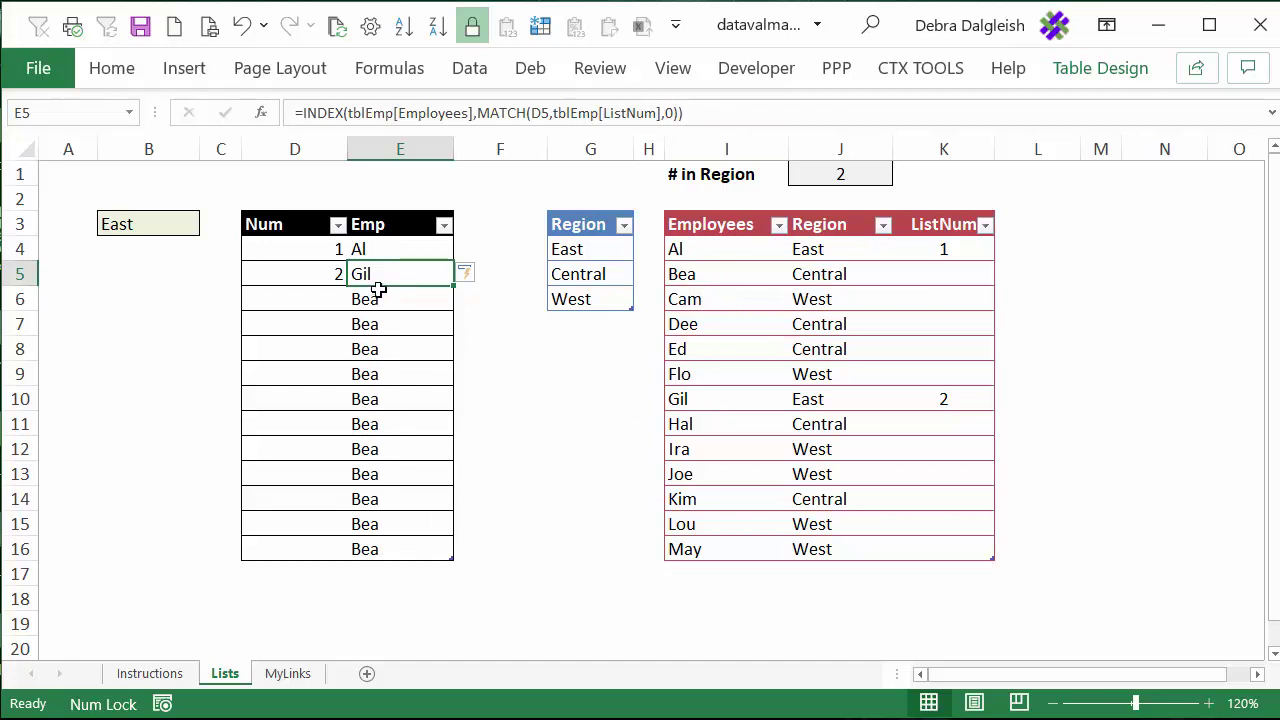
# Step: Wrap the E4 formula in an IF blank check so it reads =IF(D4="","",INDEX(tblEmp[Employees],MATCH(D4,tblEmp[ListNum],0)))
pyautogui.click(368, 252)
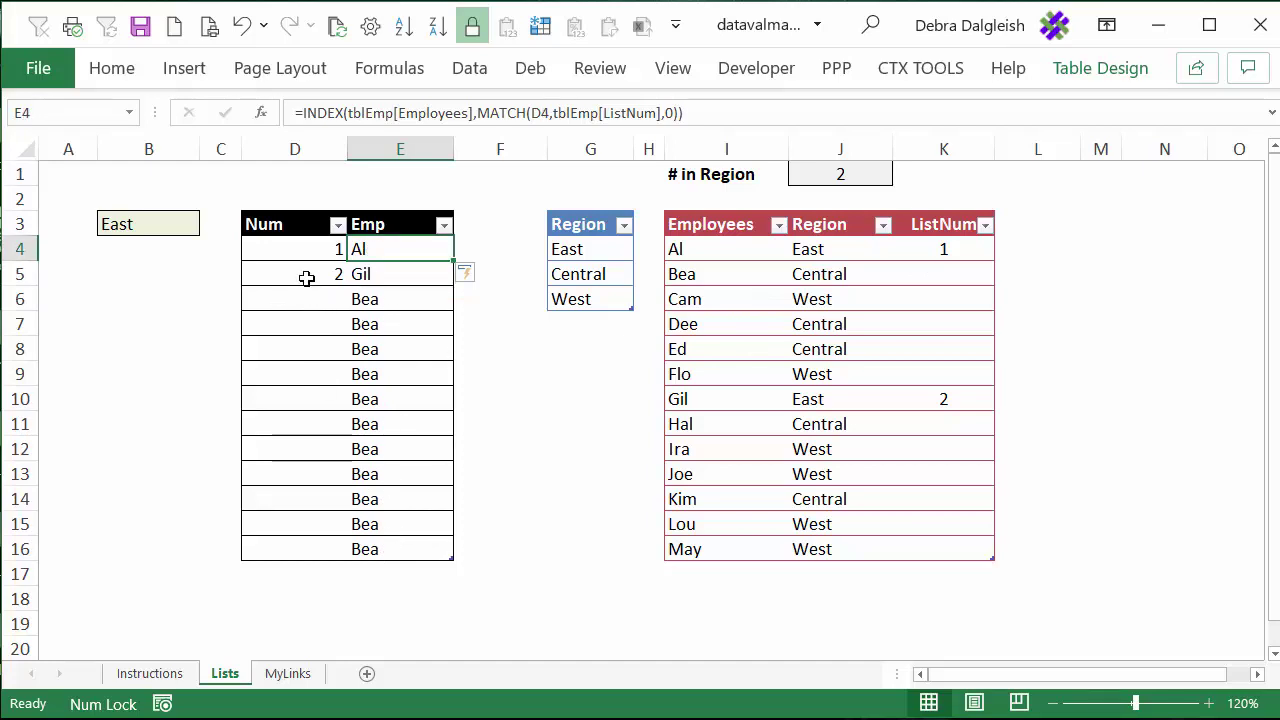
pyautogui.click(303, 112)
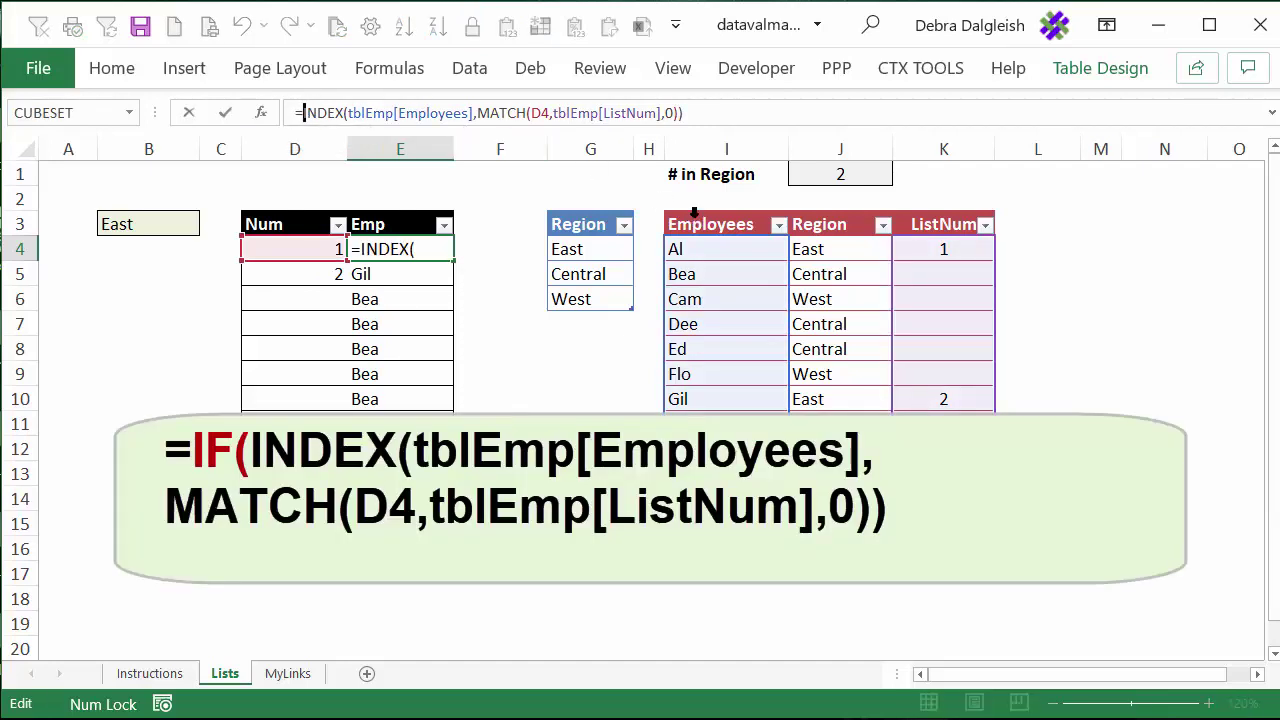
pyautogui.write('if(')
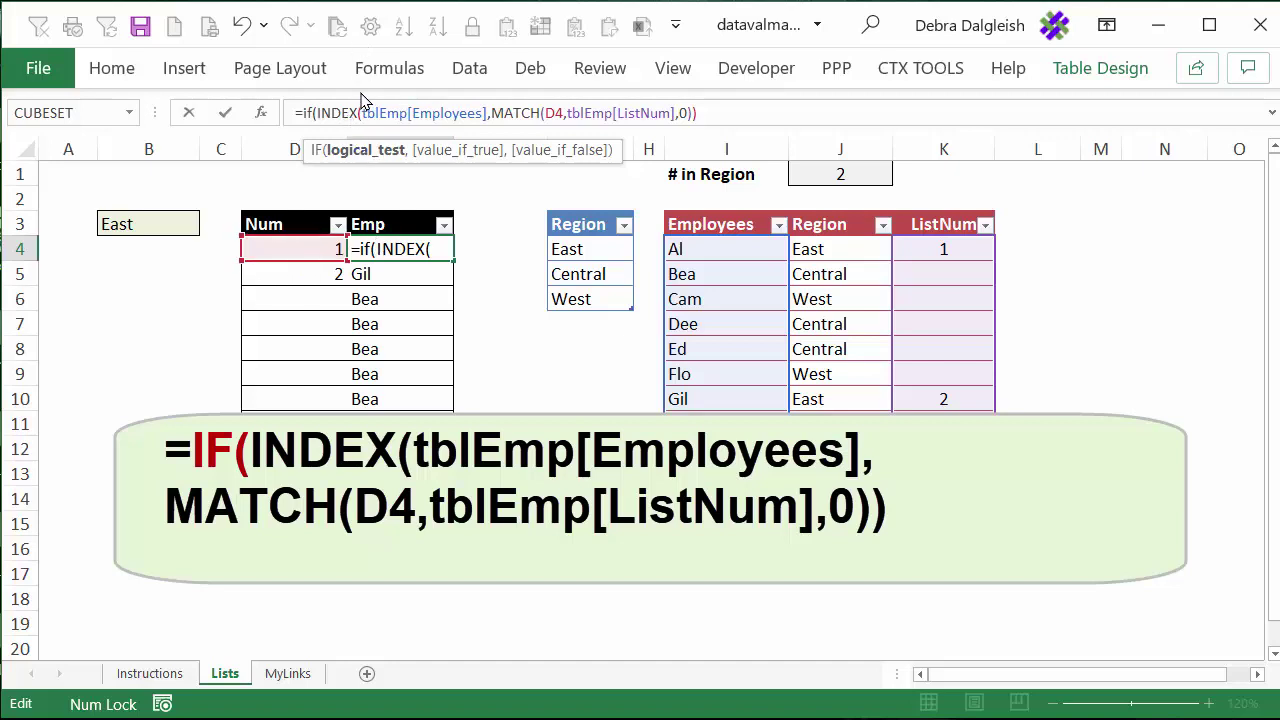
pyautogui.write('D4="",')
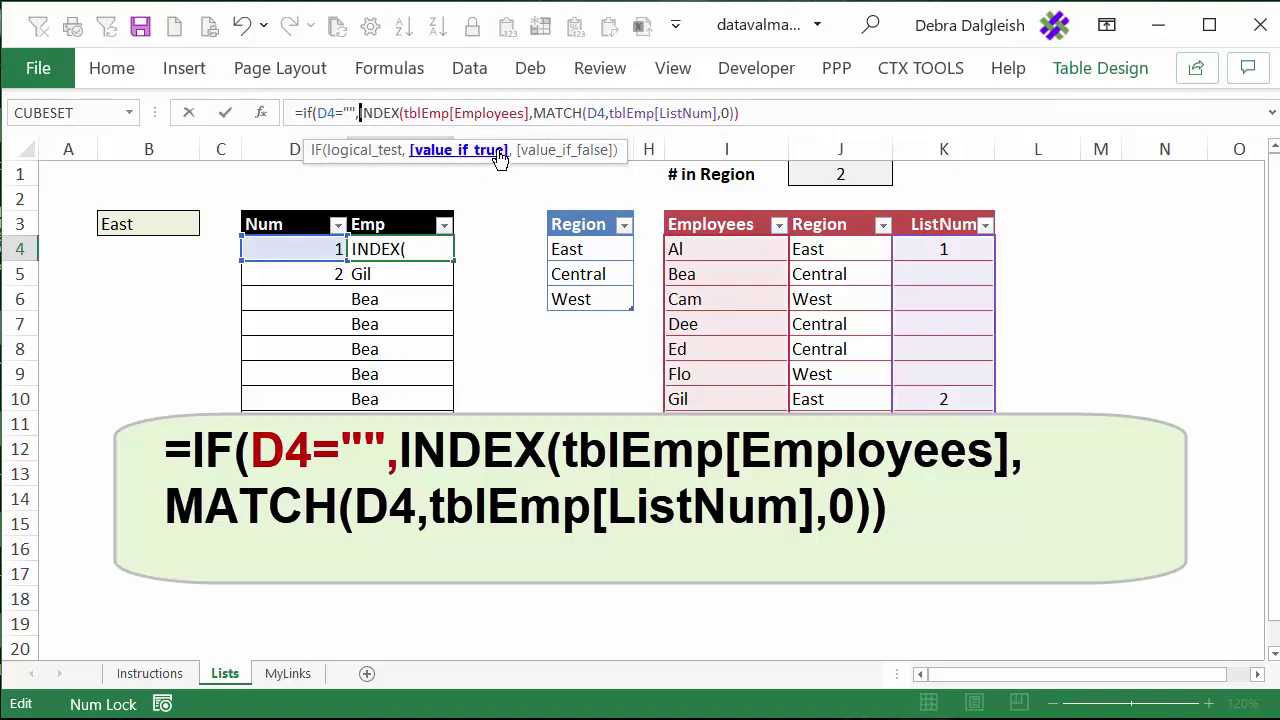
pyautogui.write('"",')
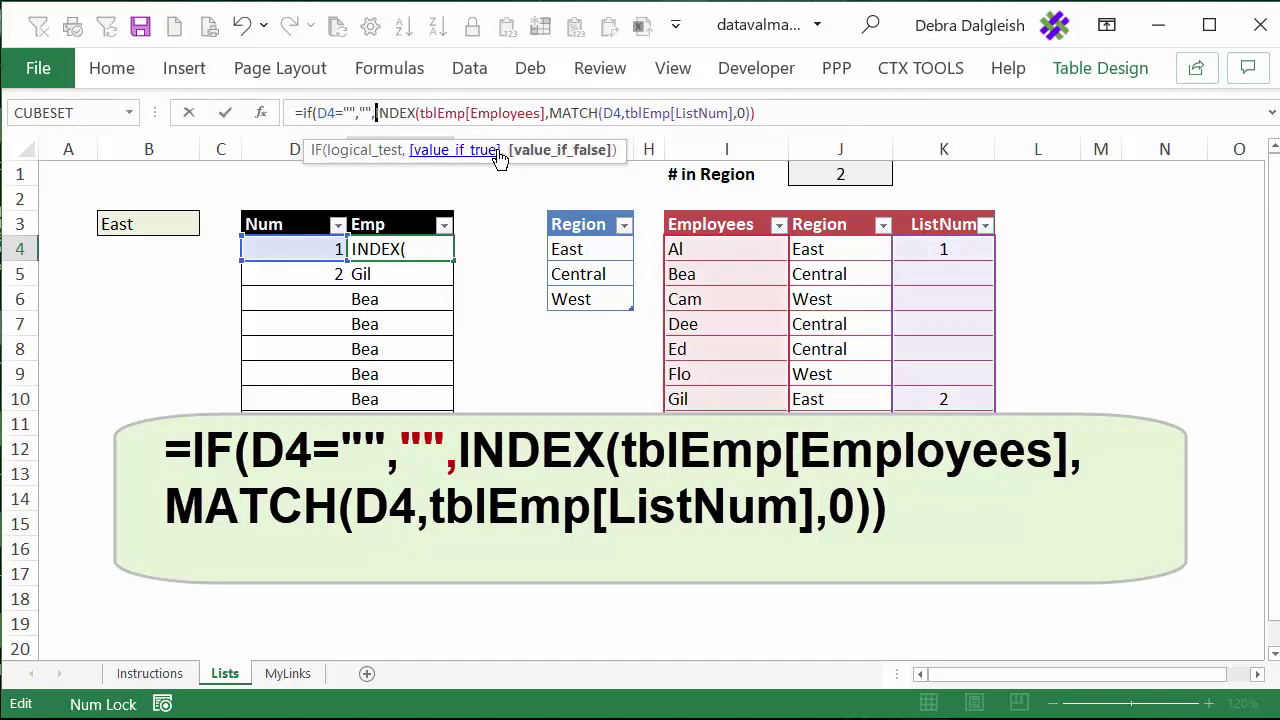
pyautogui.click(784, 111)
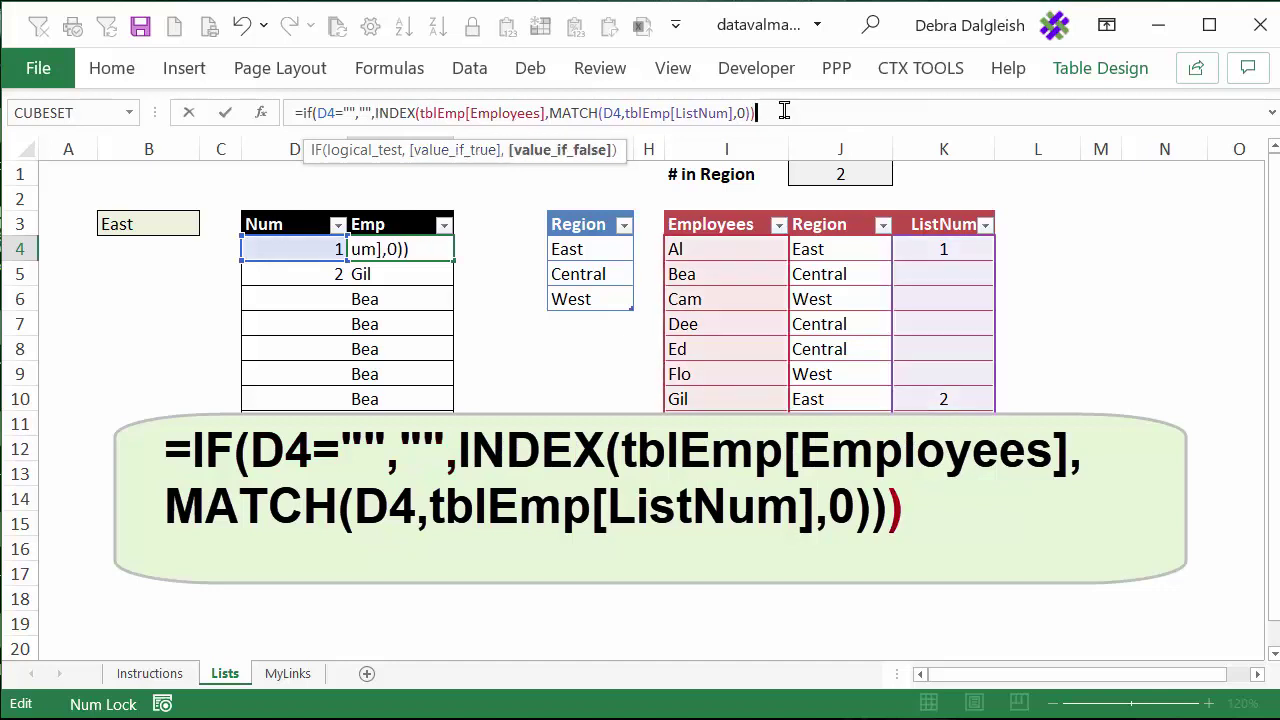
pyautogui.write(')')
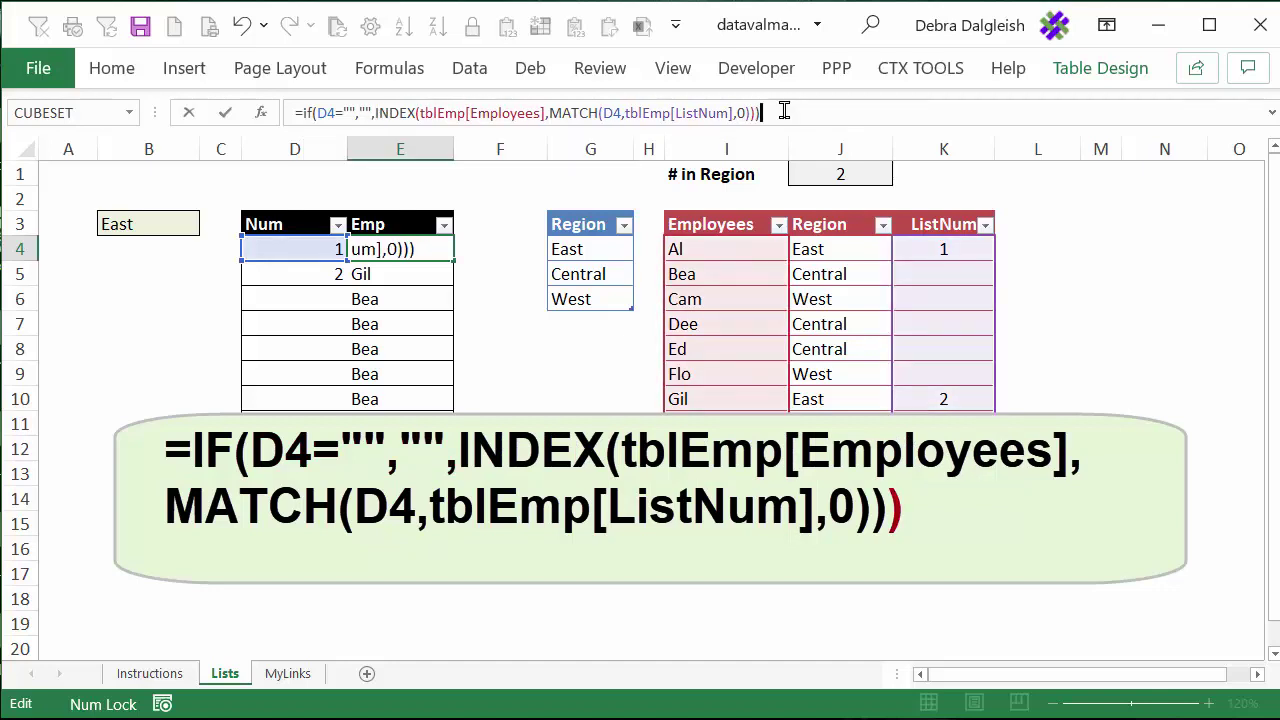
pyautogui.press('Return')
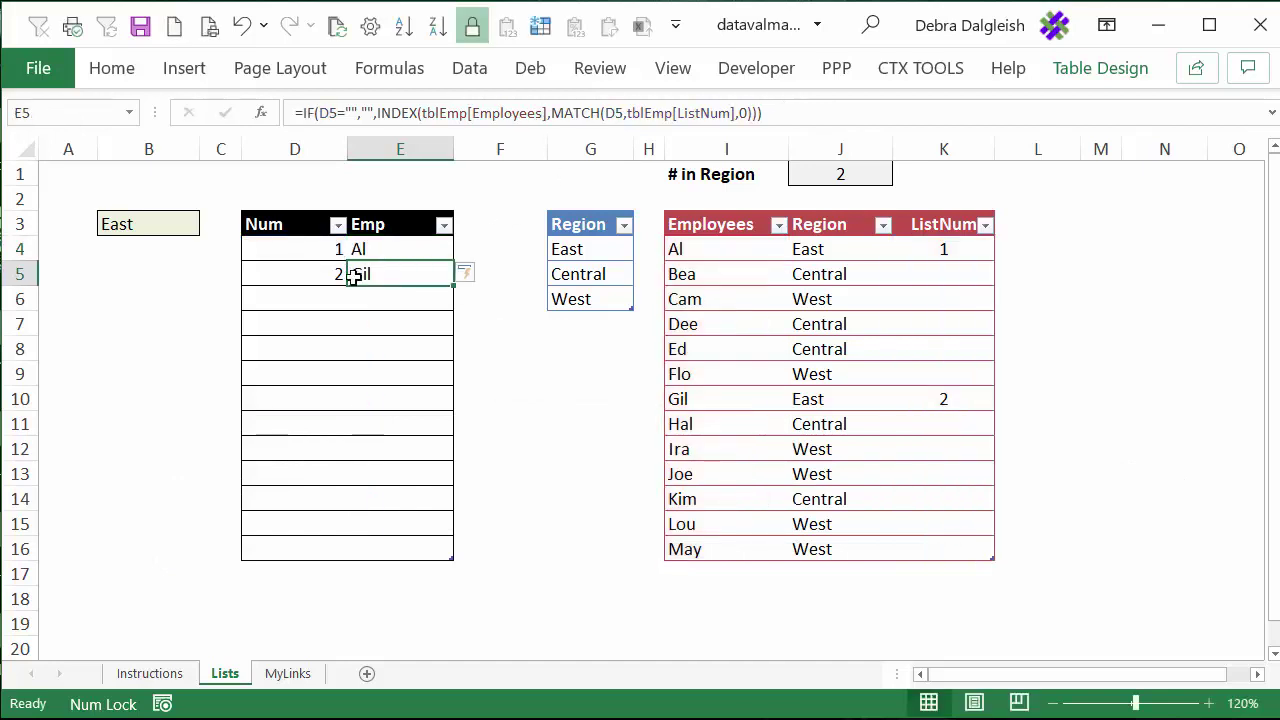
# Step: Test the Emp column by switching the region in B3 to Central and on to West
pyautogui.click(145, 224)
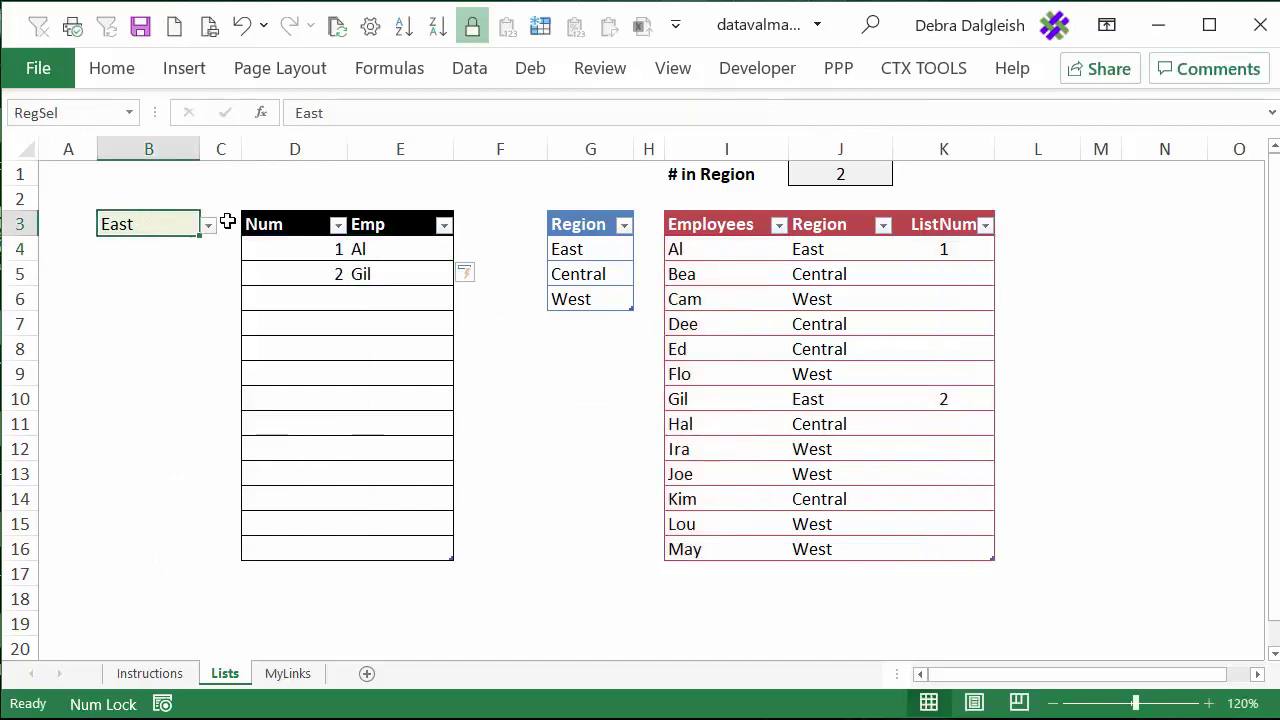
pyautogui.click(209, 227)
pyautogui.click(131, 260)
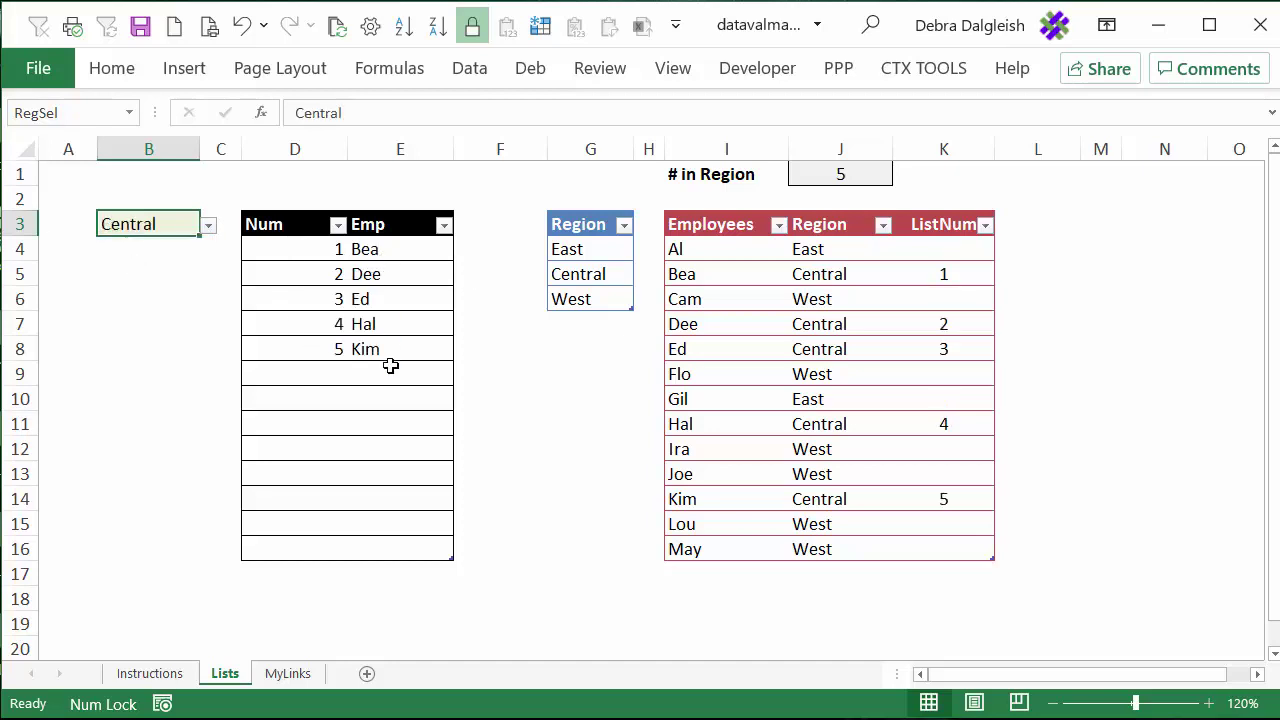
pyautogui.click(209, 227)
pyautogui.click(118, 274)
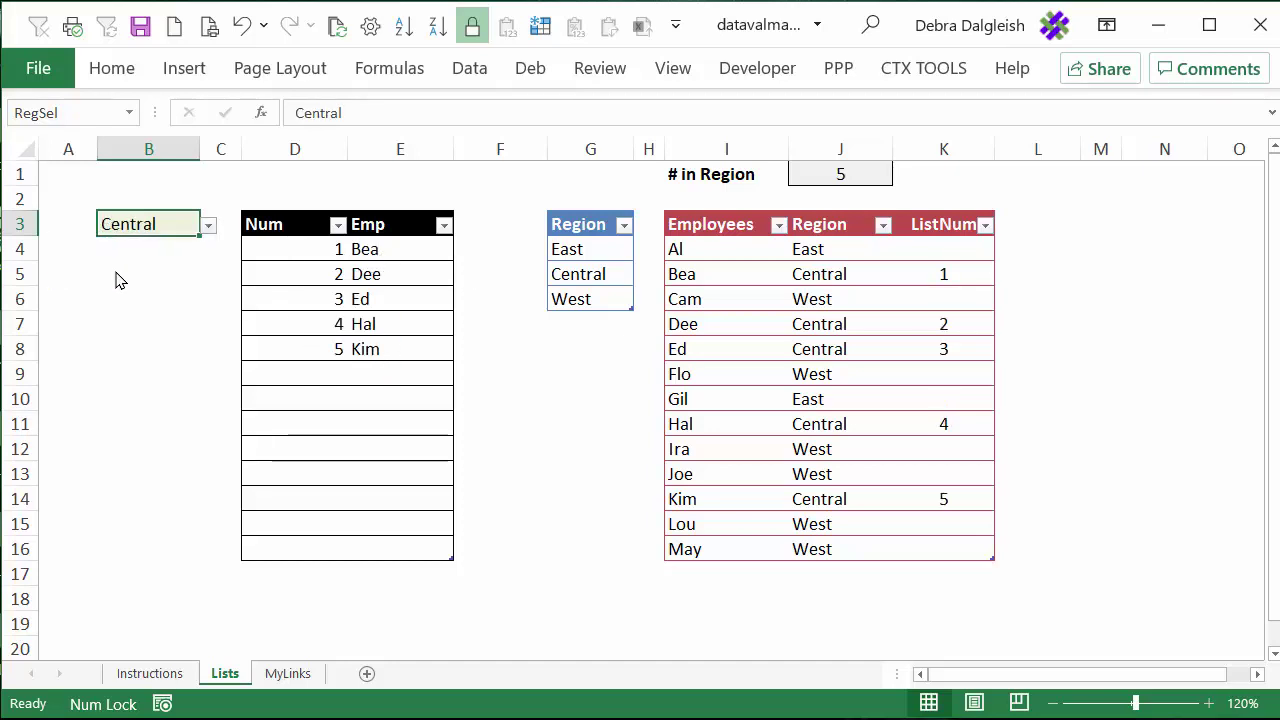